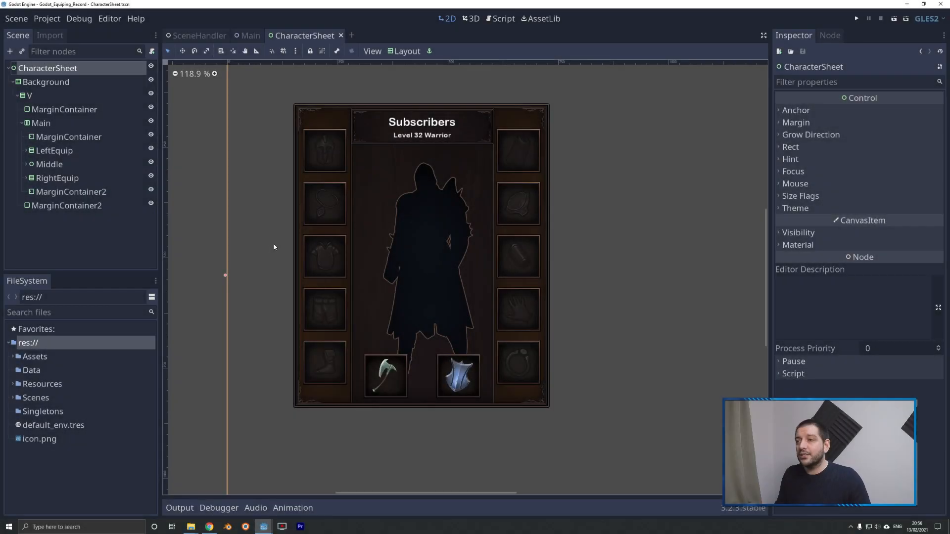
Delete both MarginContainer2 spacer nodes from the character sheet, the one under V and the one under Main.
click(69, 206)
click(72, 191)
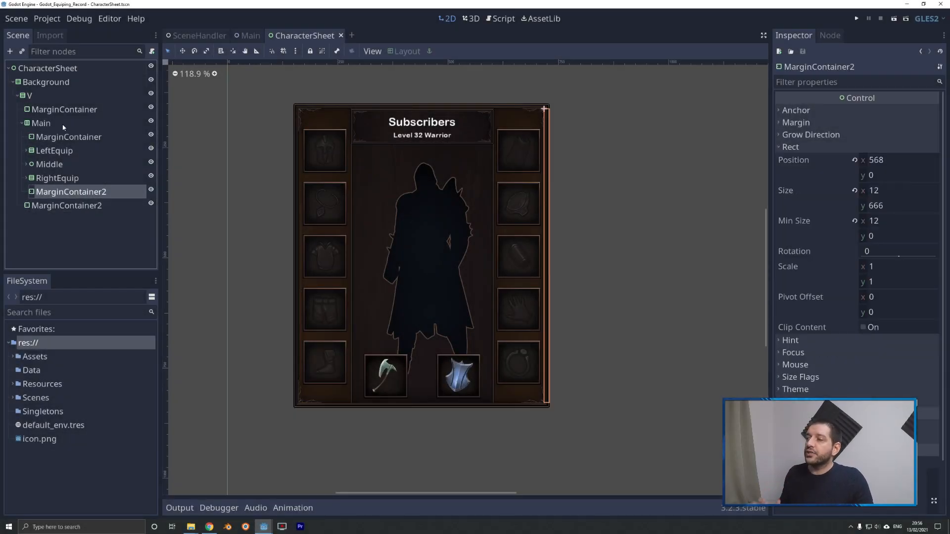
click(60, 137)
click(59, 111)
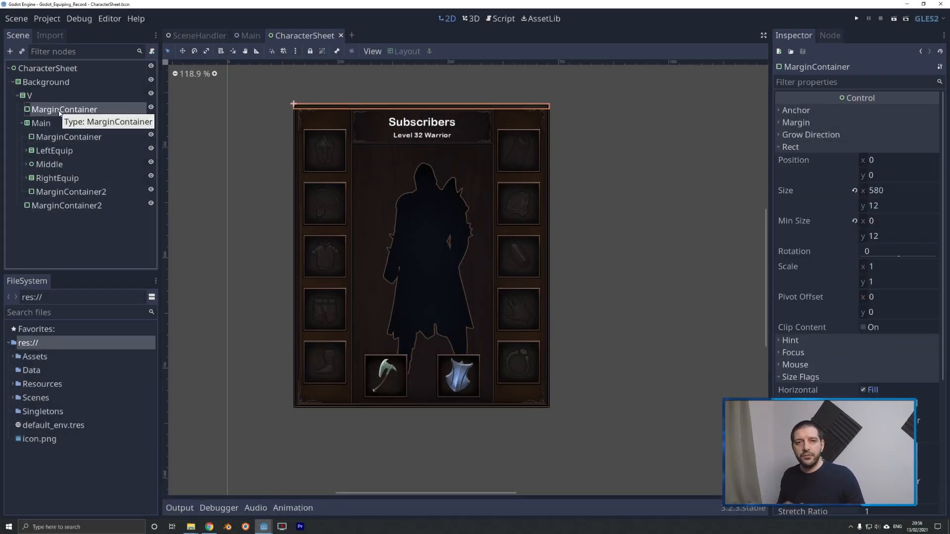
click(53, 207)
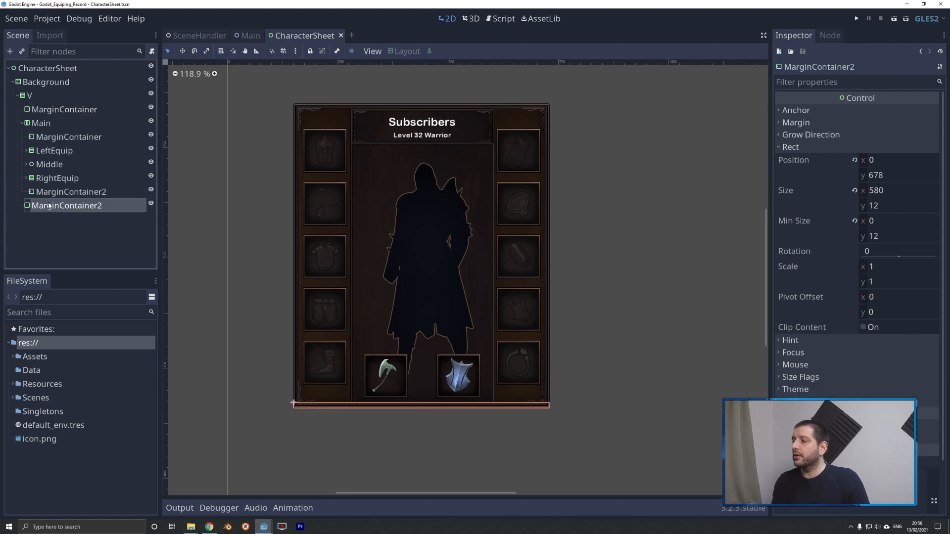
key(Delete)
click(447, 275)
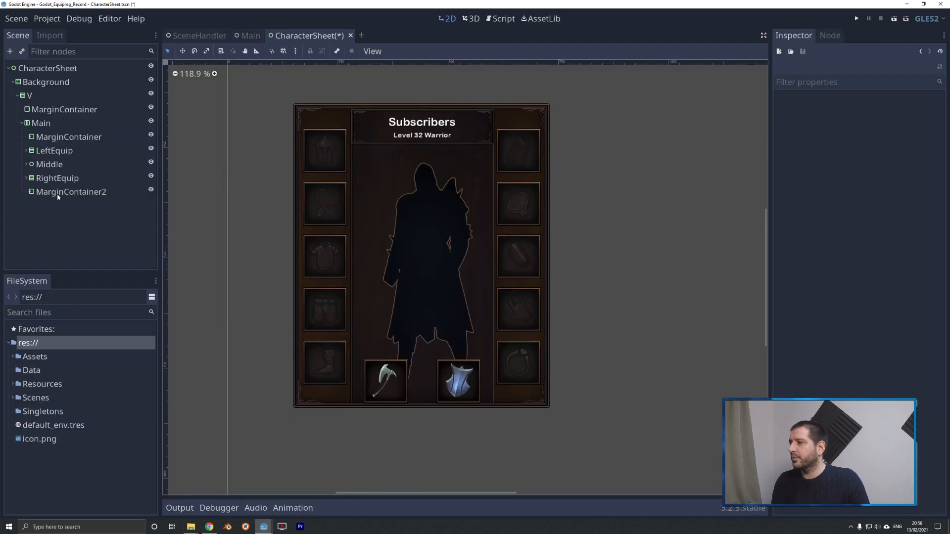
click(64, 194)
key(Delete)
click(445, 273)
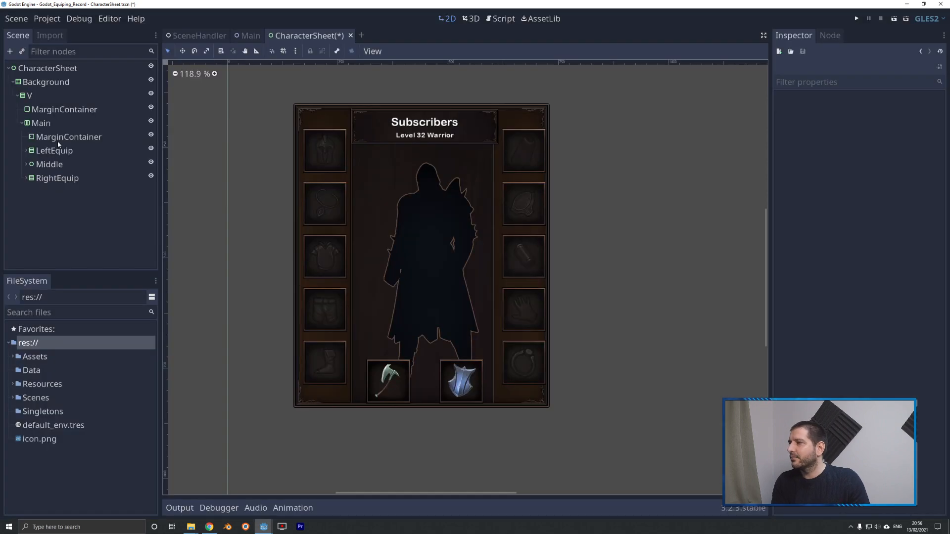
Delete the remaining MarginContainer spacer nodes directly under Main and under V.
click(64, 137)
key(Delete)
click(445, 272)
click(62, 109)
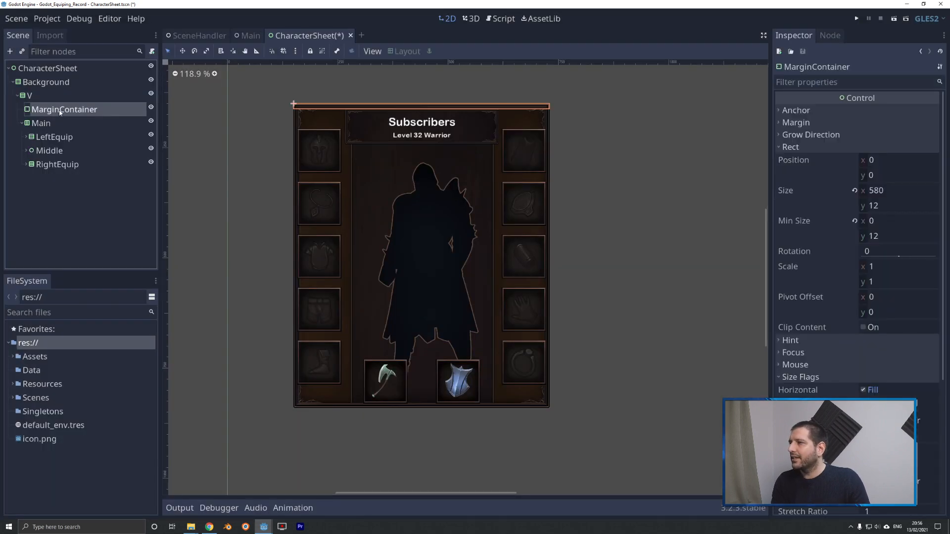
key(Delete)
click(445, 272)
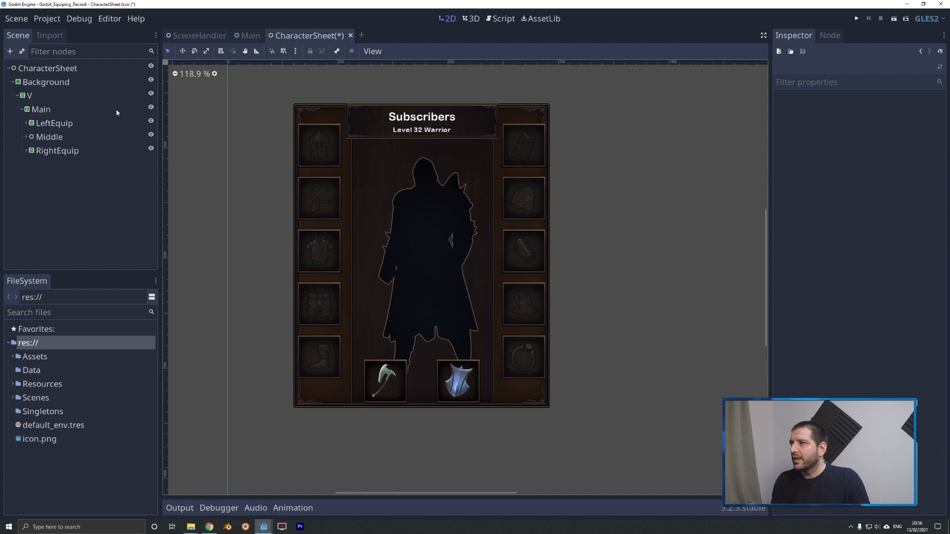
Change the type of the V node to MarginContainer.
click(33, 98)
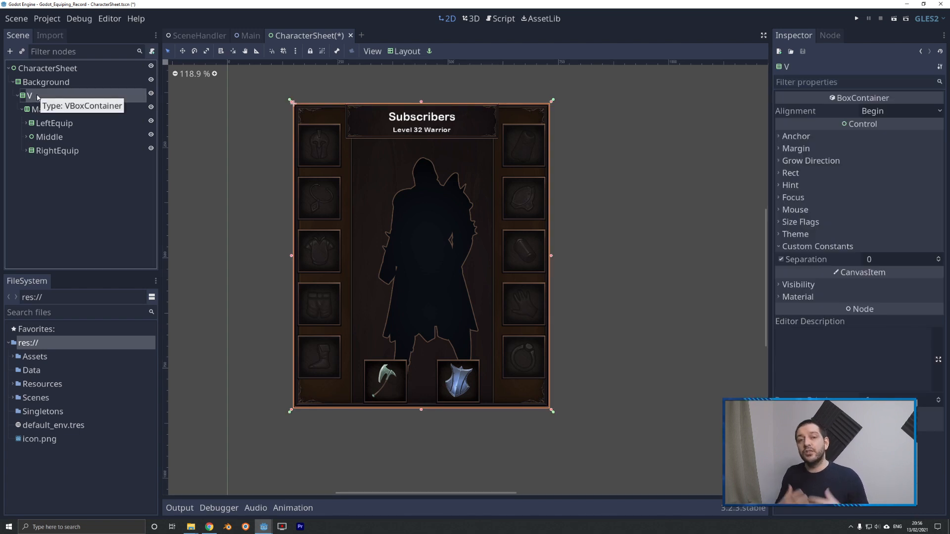
right_click(37, 97)
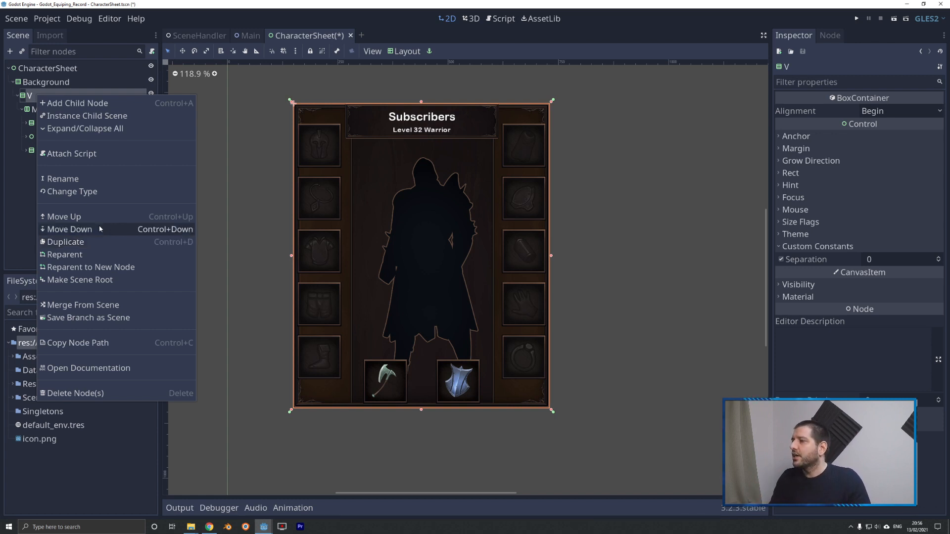
click(85, 193)
text(margin)
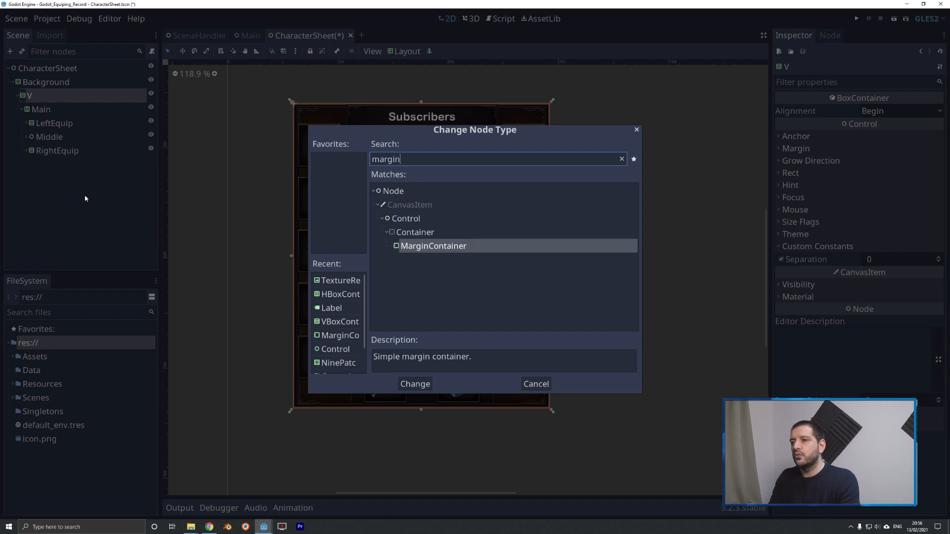
key(Return)
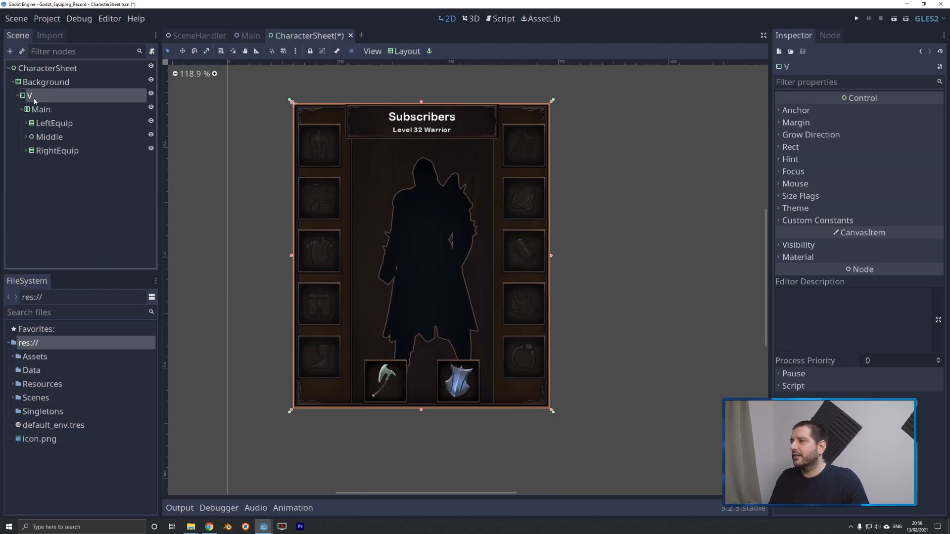
Rename the V container node as M.
right_click(30, 95)
click(65, 180)
text(M)
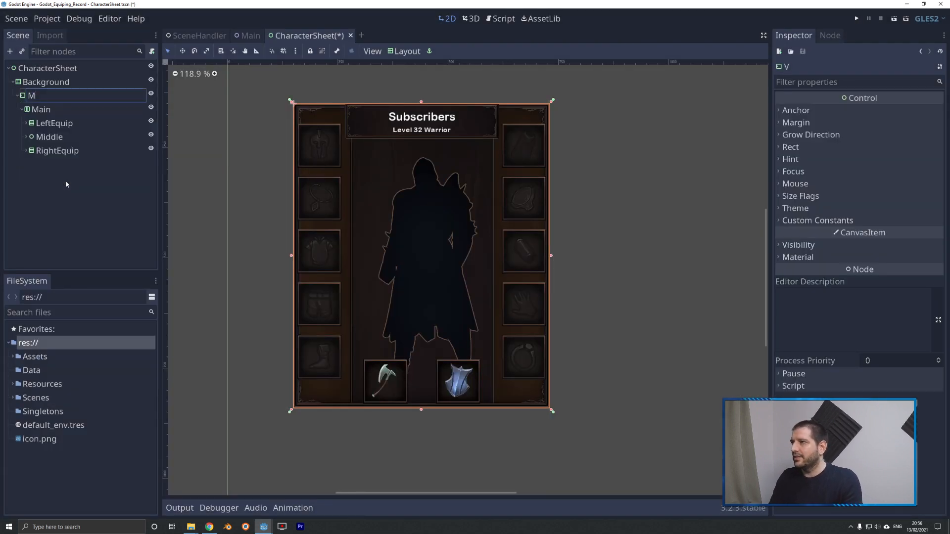
key(Return)
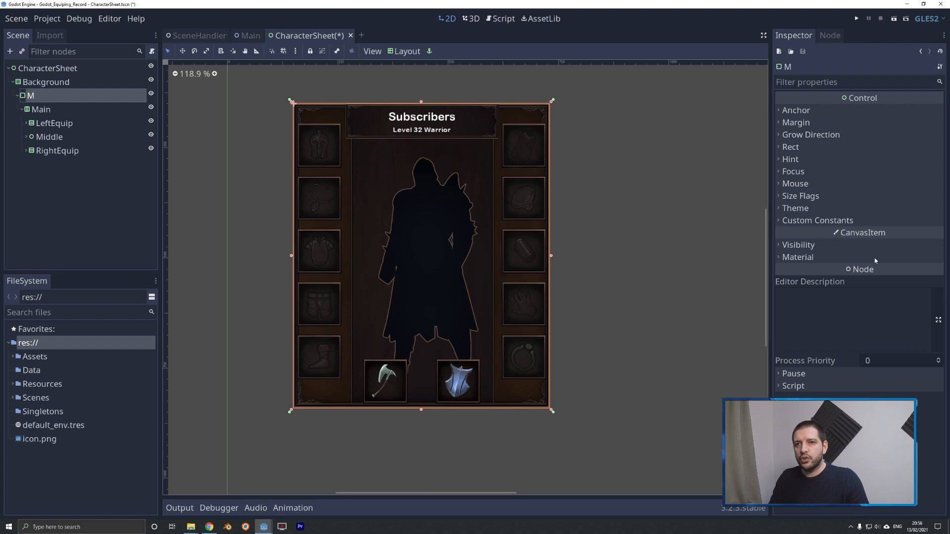
Set the right, top, left and bottom margin constants of the M container to 12.
click(799, 221)
click(881, 235)
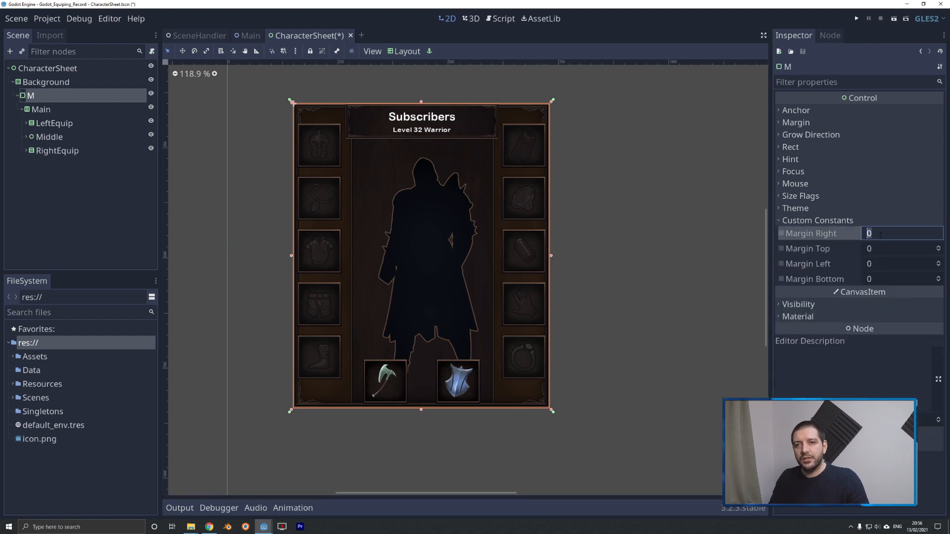
text(12)
key(Tab)
text(12)
key(Tab)
text(12)
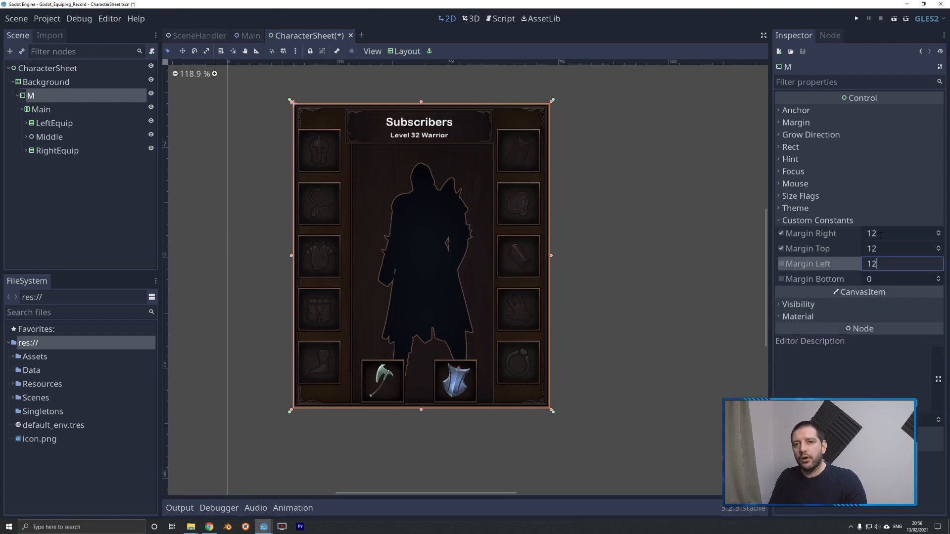
key(Tab)
text(12)
key(Tab)
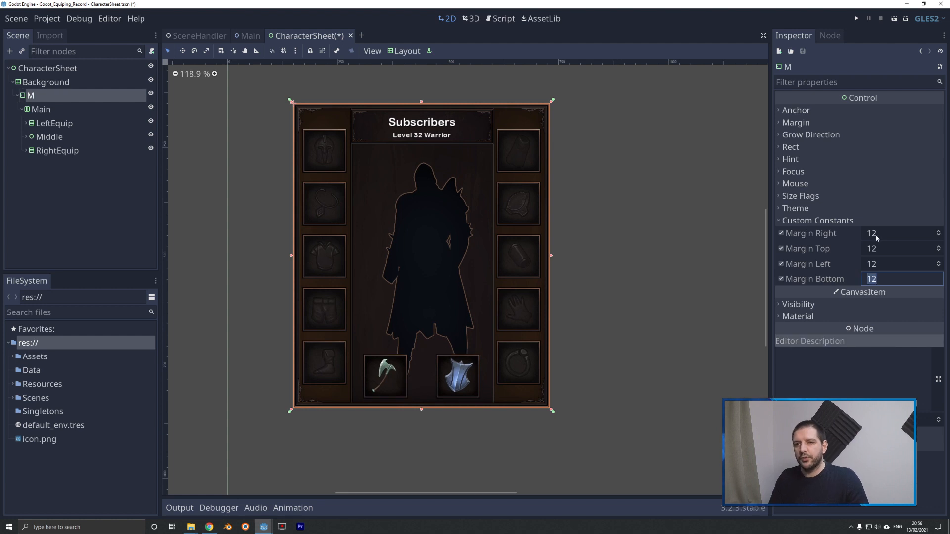
Set the right margin of the M container to 11.
click(878, 236)
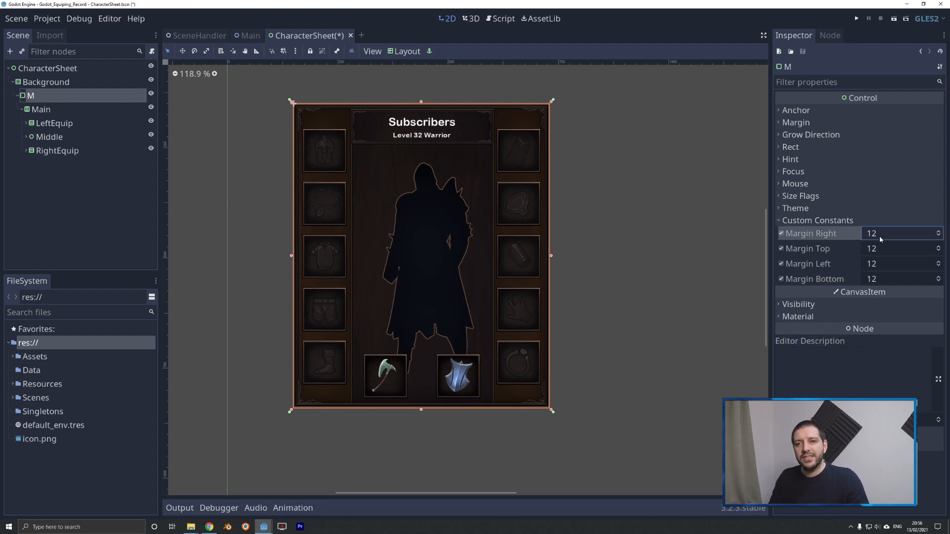
text(11)
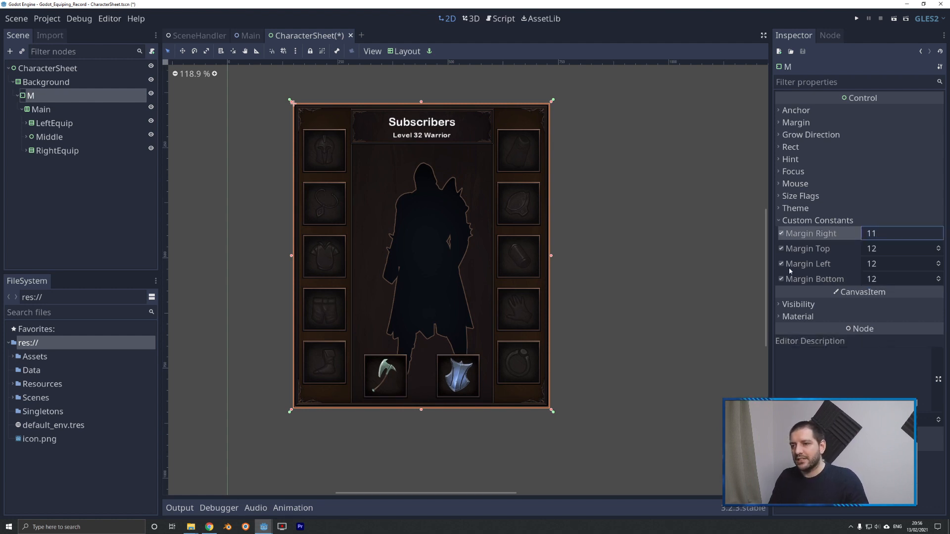
key(Tab)
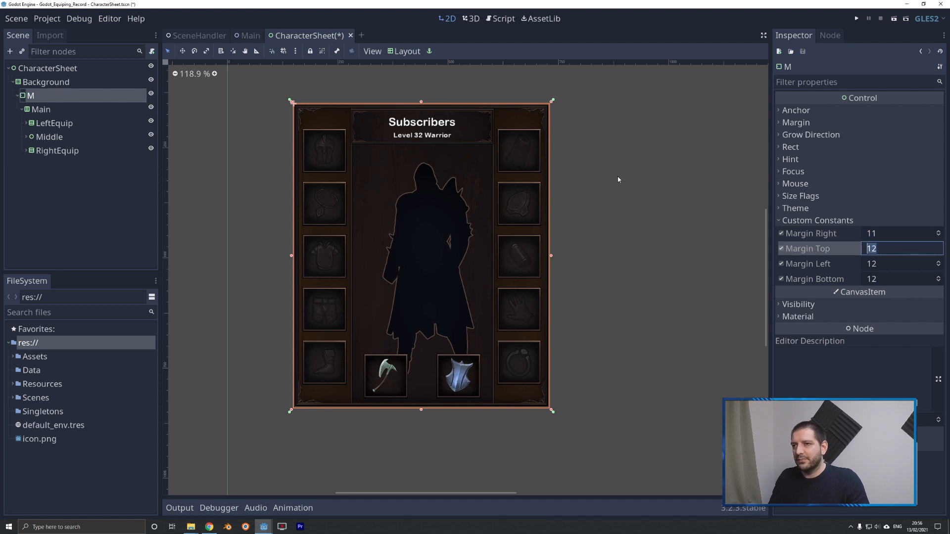
click(649, 214)
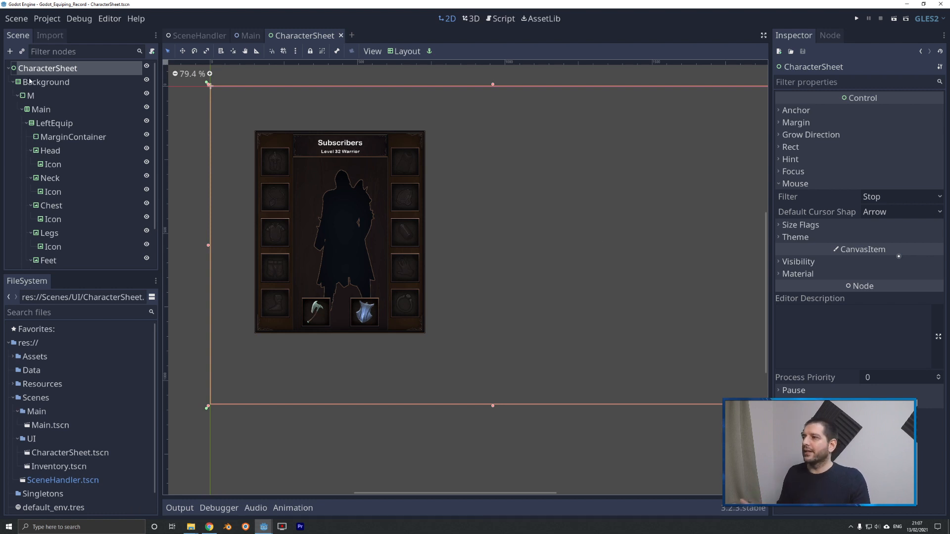
Set the size of the CharacterSheet root node to 580 by 690.
click(791, 147)
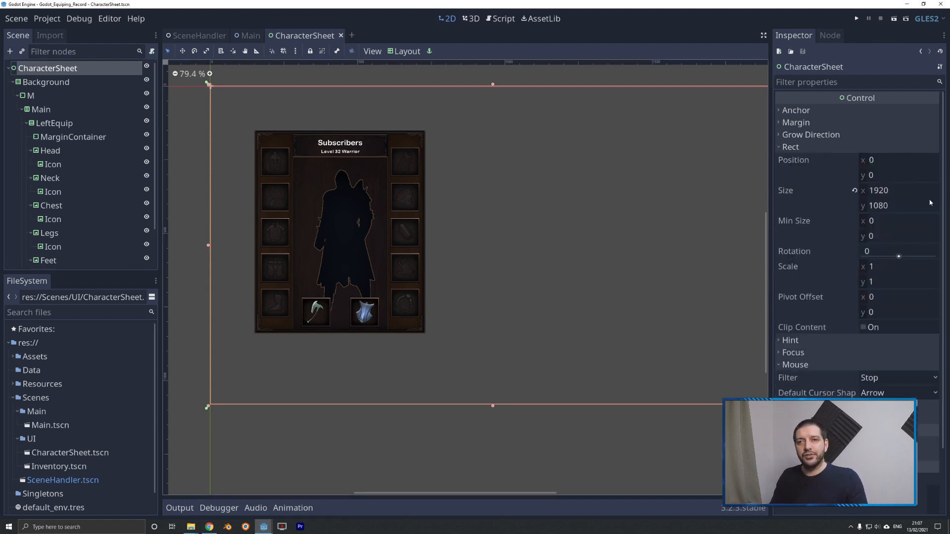
click(871, 191)
text(6)
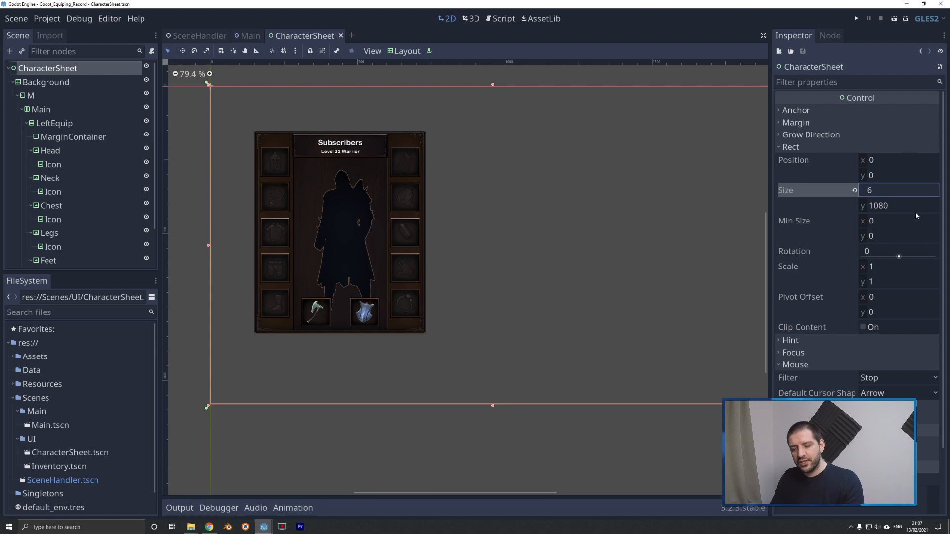
key(BackSpace)
text(580)
key(Tab)
text(690)
key(Tab)
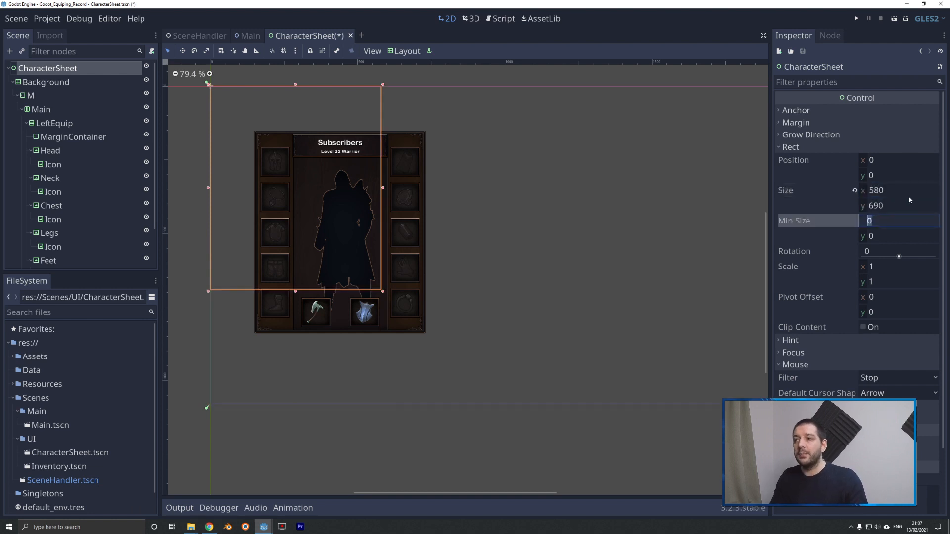
Apply the Full Rect layout to the Background node so it fills the CharacterSheet root.
click(51, 84)
click(408, 52)
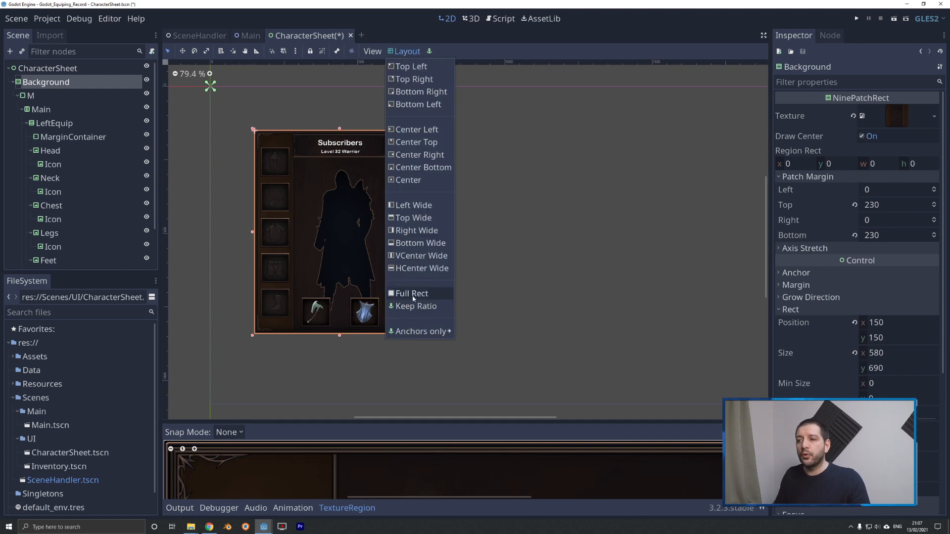
click(419, 295)
Set the position of the CharacterSheet root node to x 100, y 200.
click(48, 68)
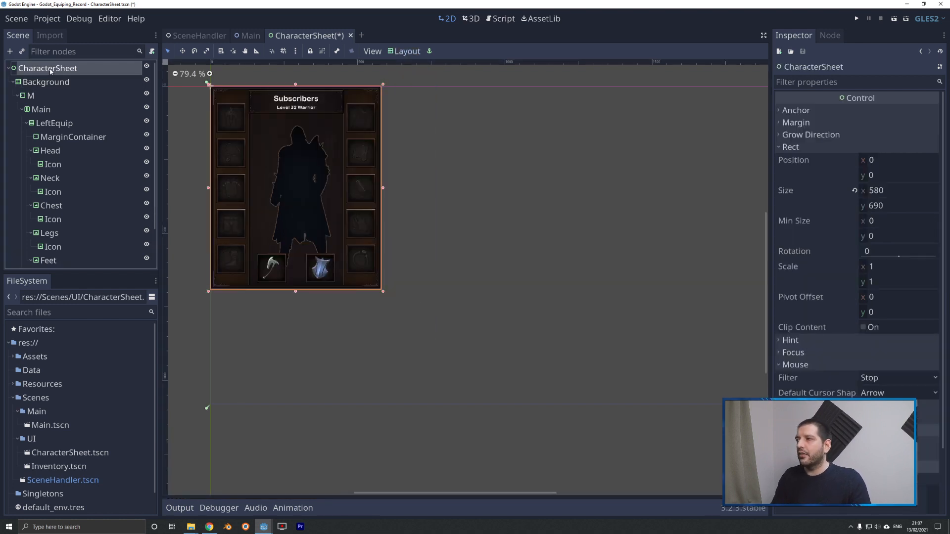
click(885, 160)
text(100)
key(Tab)
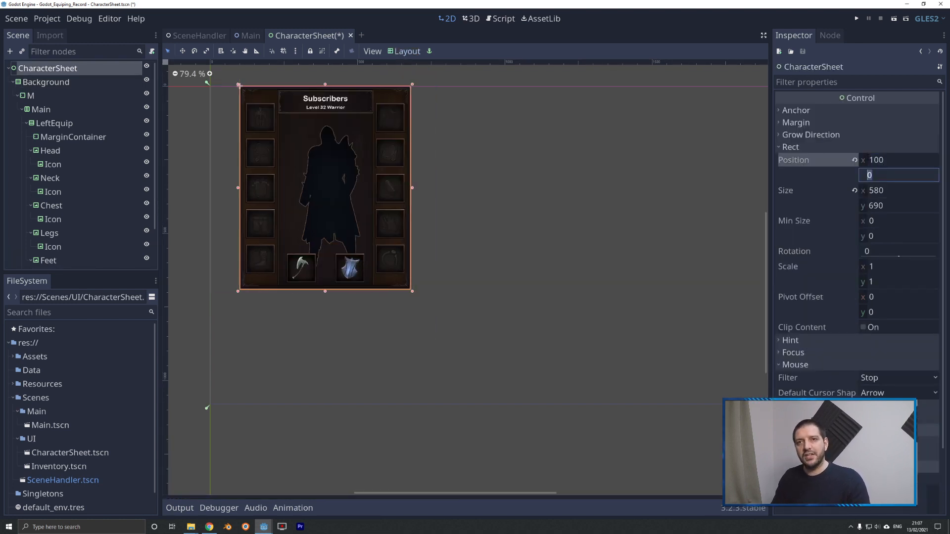
text(200)
key(Tab)
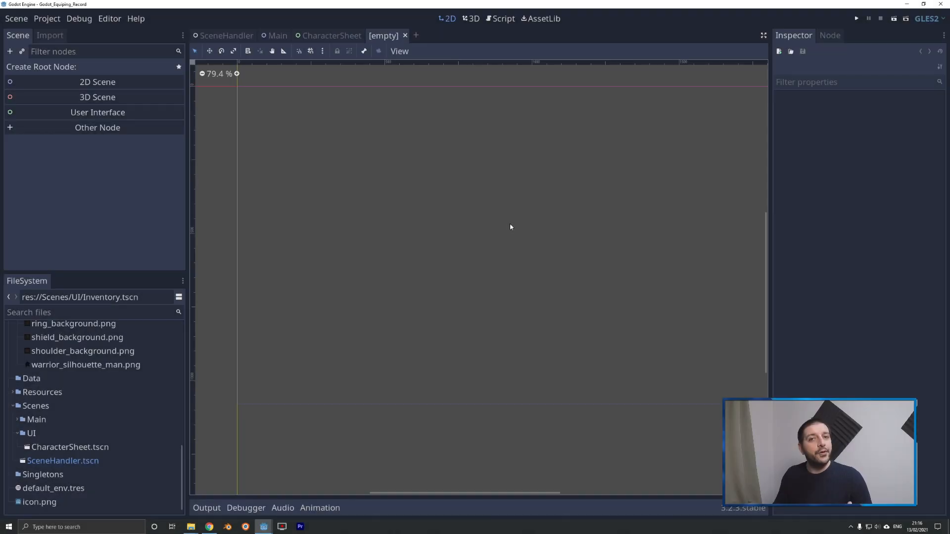
Create a User Interface root node named Inventory in the empty scene and save it as Inventory.tscn in res://Scenes/UI.
click(108, 114)
right_click(49, 72)
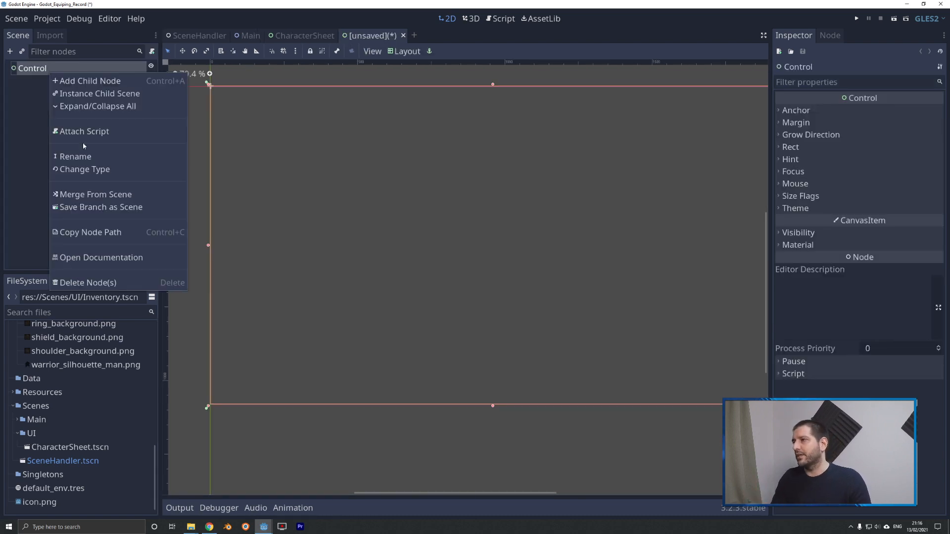
click(79, 163)
text(Inventory)
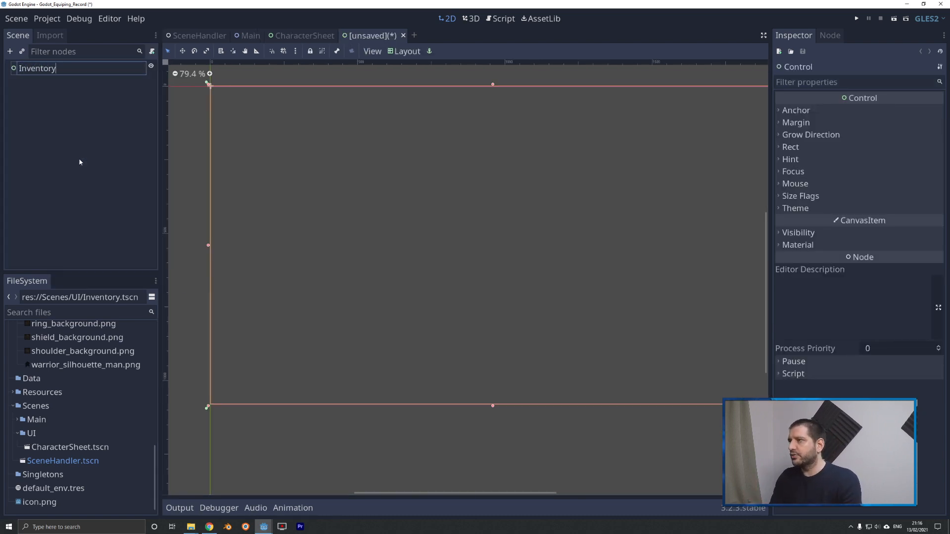
key(Return)
key(ctrl+s)
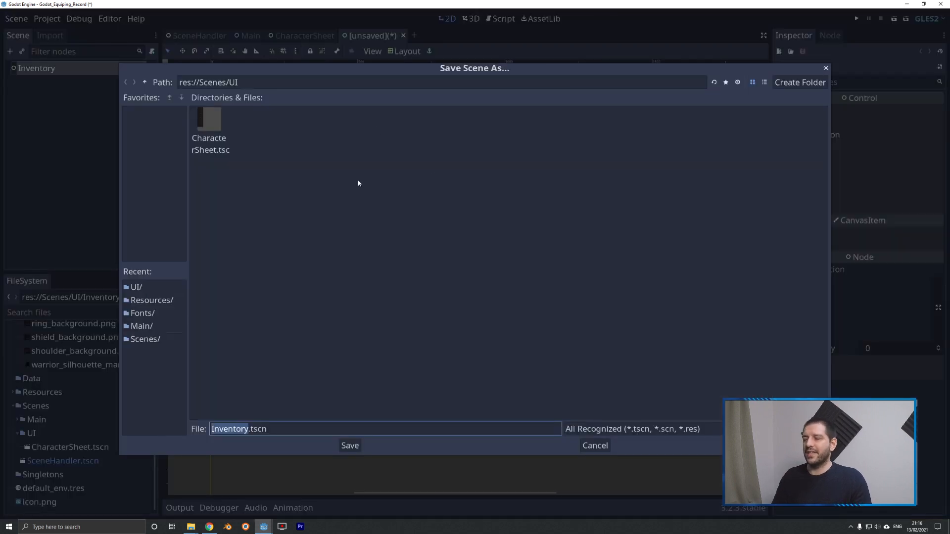
click(350, 445)
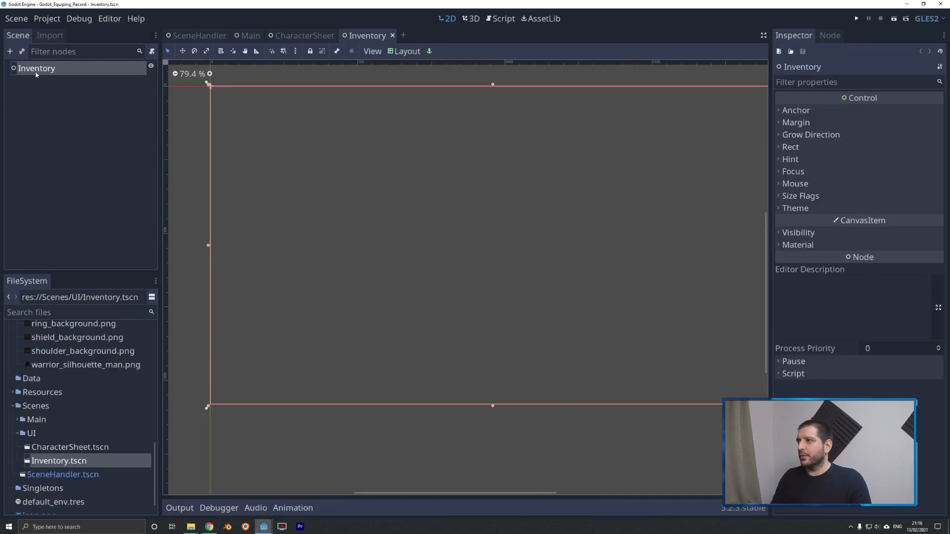
Set the size of the Inventory root node to 580 by 690.
click(806, 147)
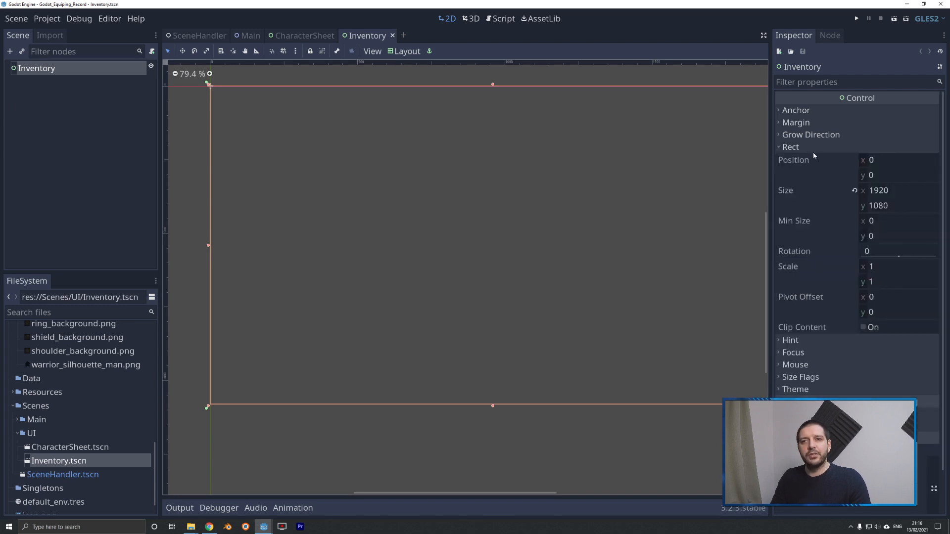
click(883, 193)
text(580)
key(Tab)
text(690)
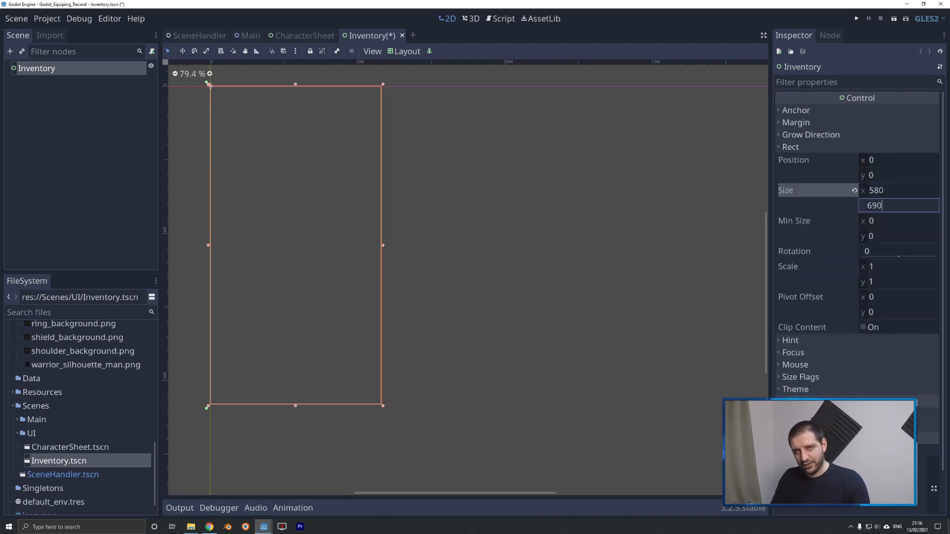
key(Tab)
Set the position of the Inventory root node to x 1000, y 200.
click(876, 161)
text(10)
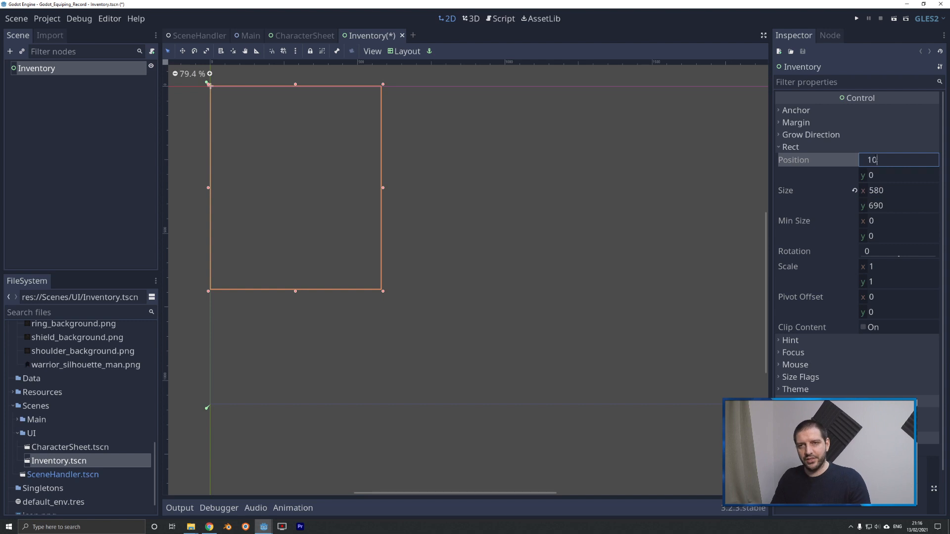
text(00)
key(Tab)
text(200)
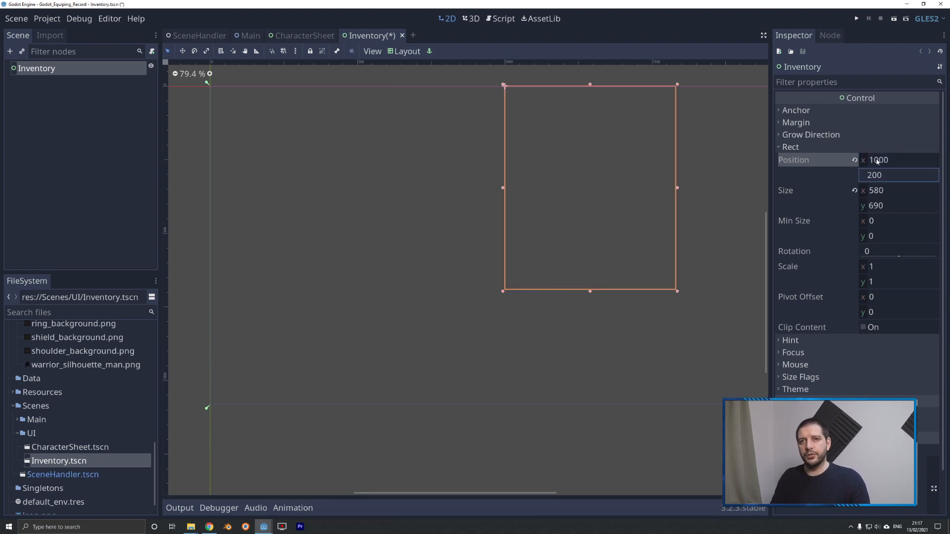
Add a NinePatchRect child node to the Inventory root node.
key(Tab)
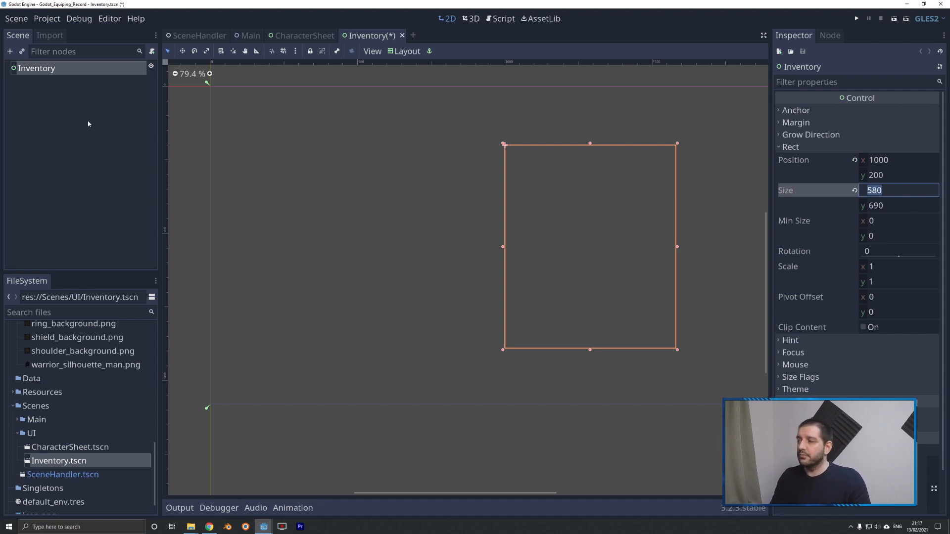
click(60, 91)
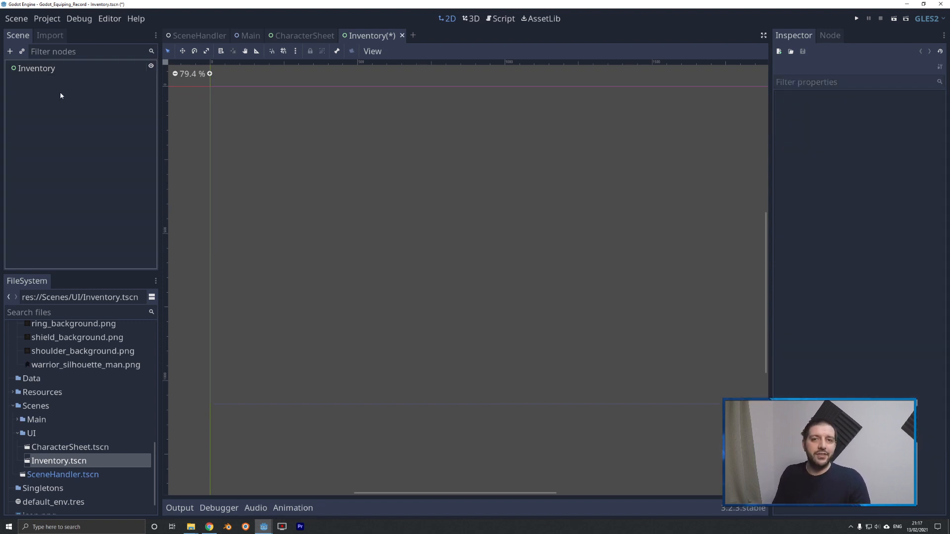
click(27, 71)
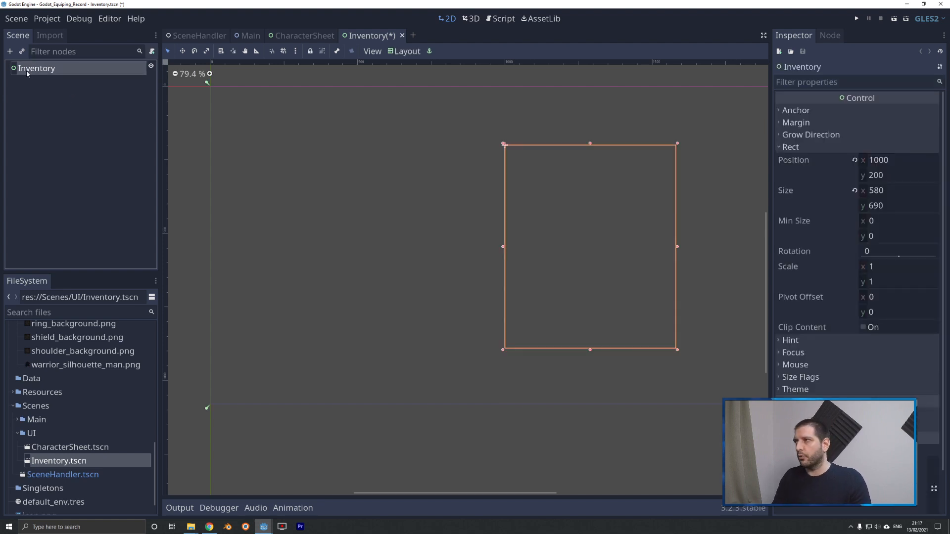
right_click(46, 71)
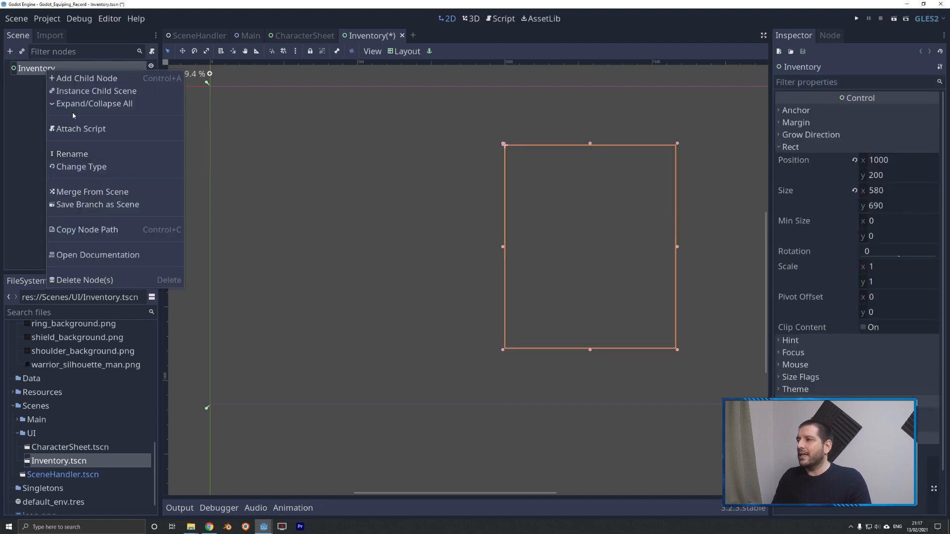
click(74, 80)
text(ninepat)
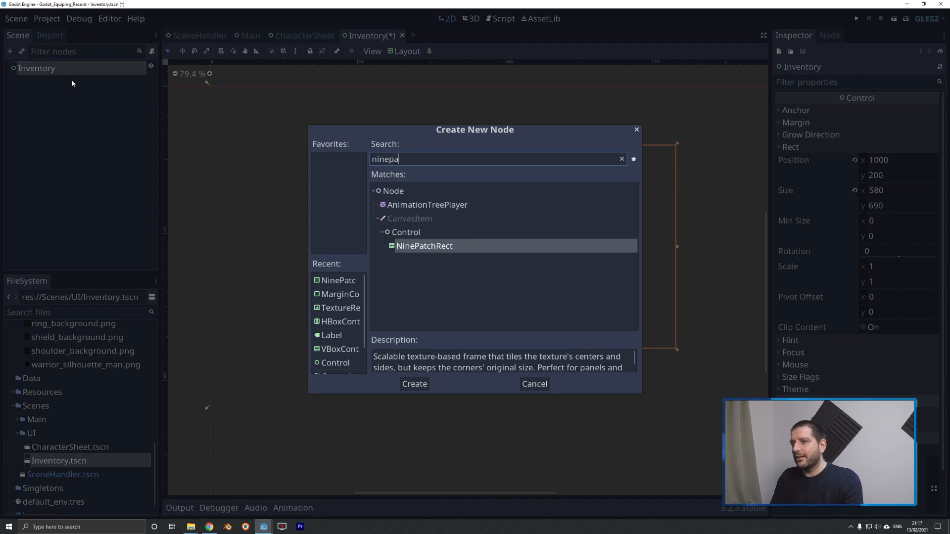
key(Return)
Rename the new NinePatchRect node to Background.
right_click(73, 82)
click(94, 166)
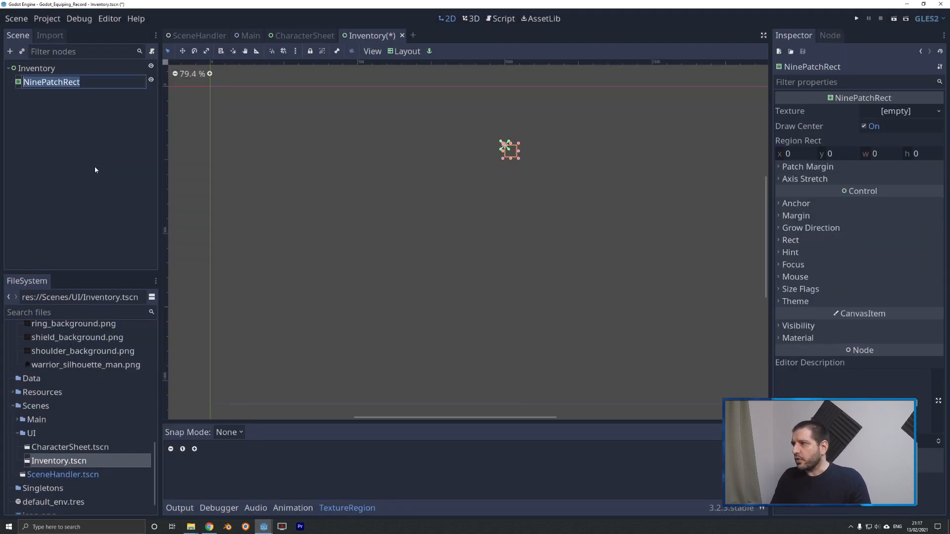
text(Background)
key(Return)
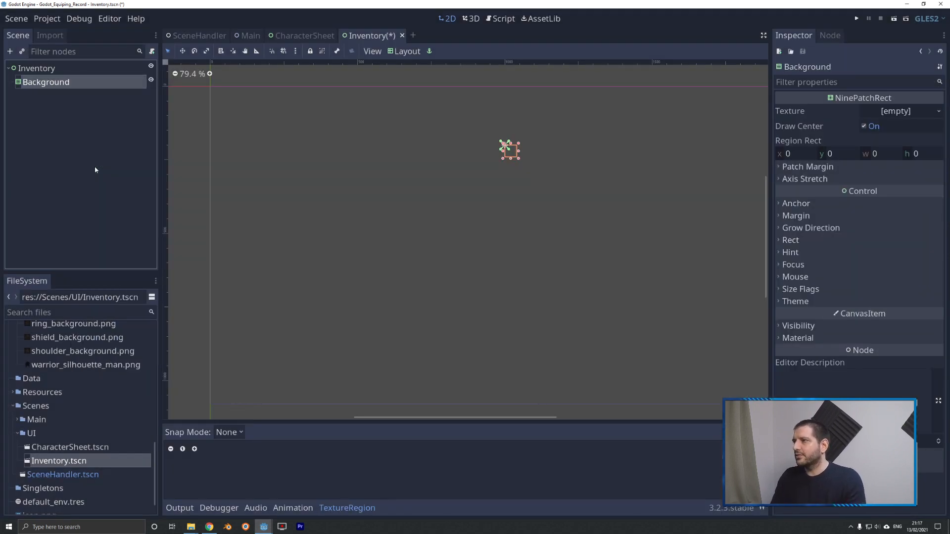
Apply the Full Rect layout to the Background node and assign big_bar.png from UI_Elements as its texture.
click(393, 53)
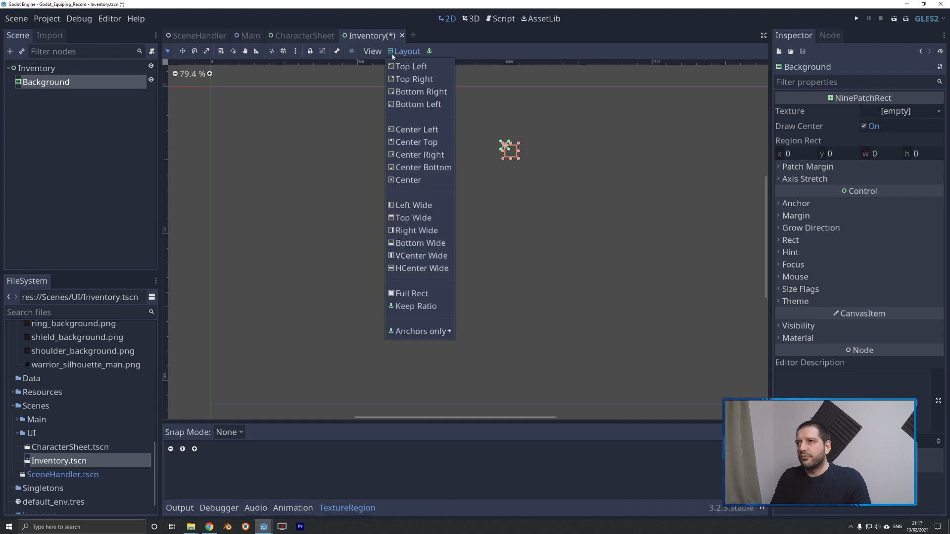
click(411, 293)
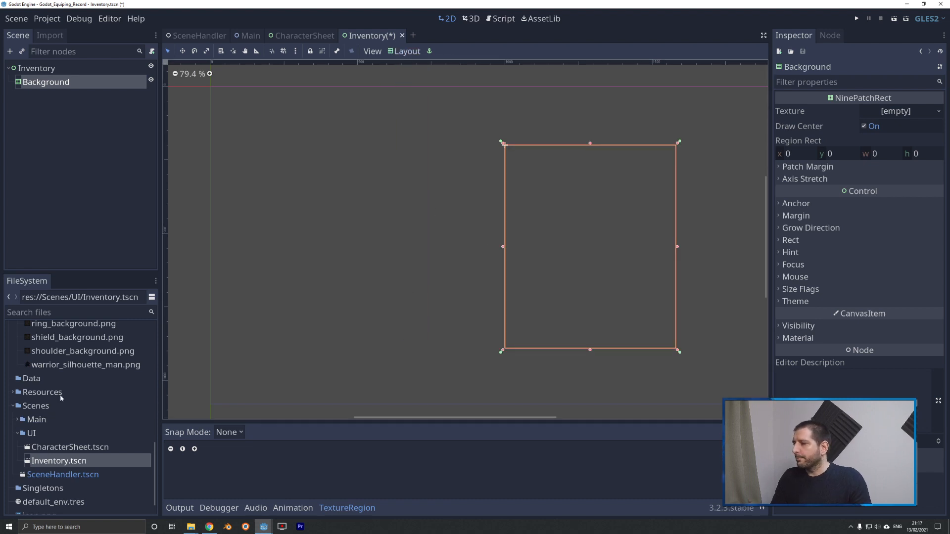
scroll(61, 398, up, 10)
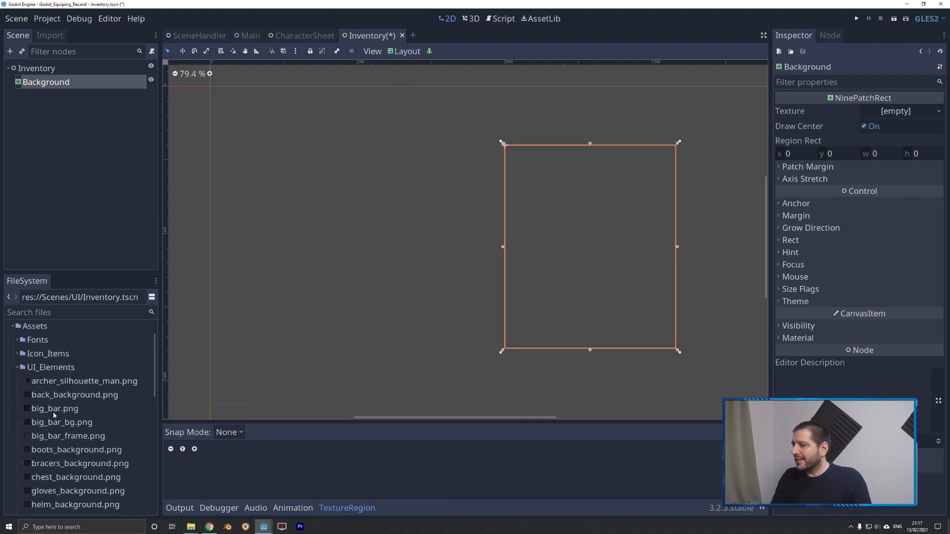
drag(40, 410, 897, 115)
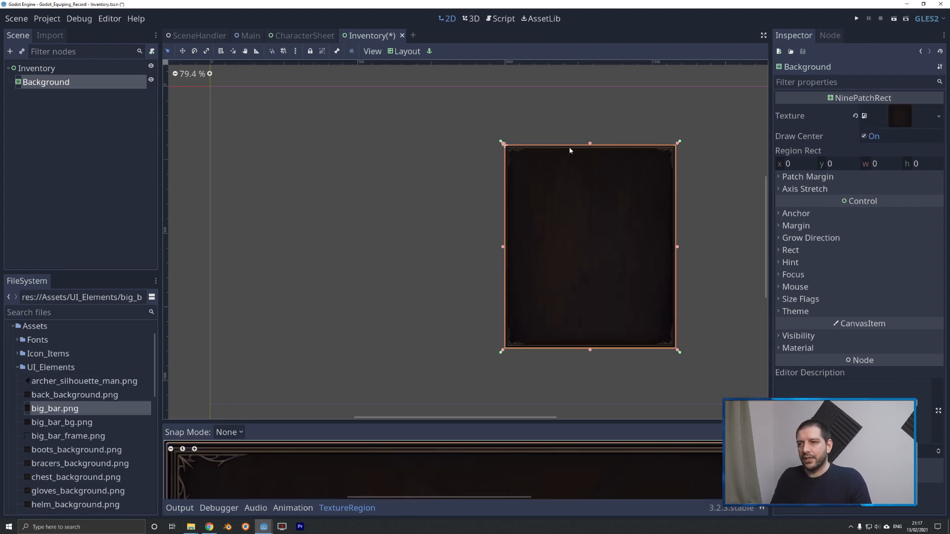
Set the top and bottom patch margins of the Background node to 240.
scroll(677, 376, up, 6)
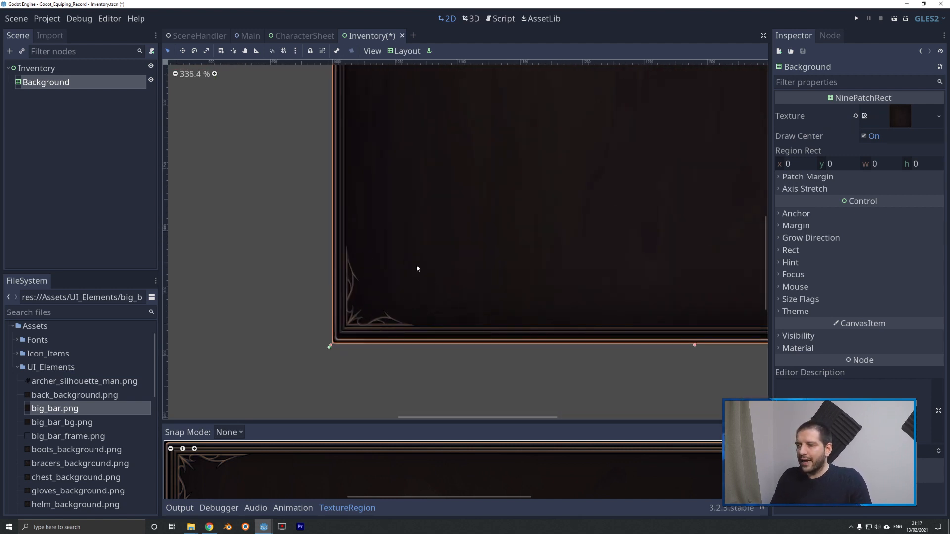
click(822, 179)
click(882, 192)
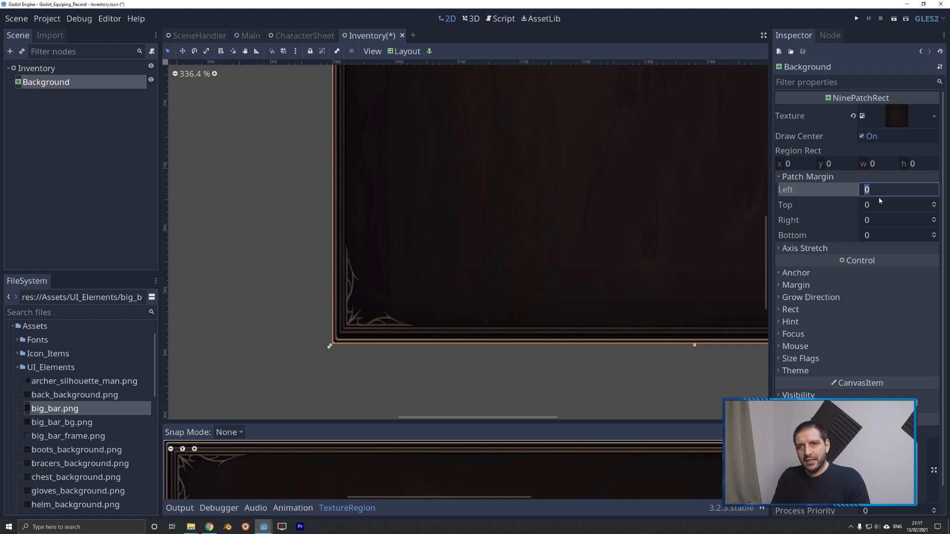
click(884, 204)
text(240)
key(Tab)
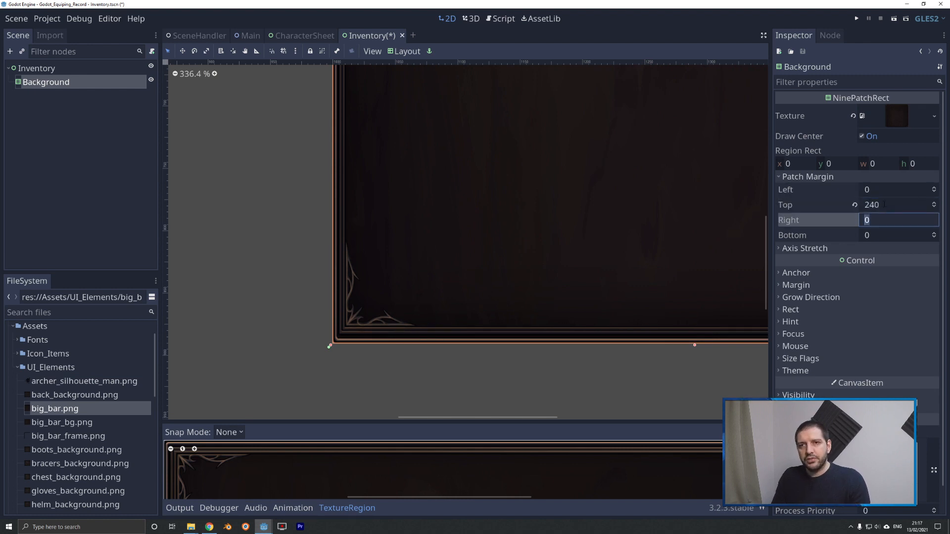
key(Tab)
text(240)
key(Return)
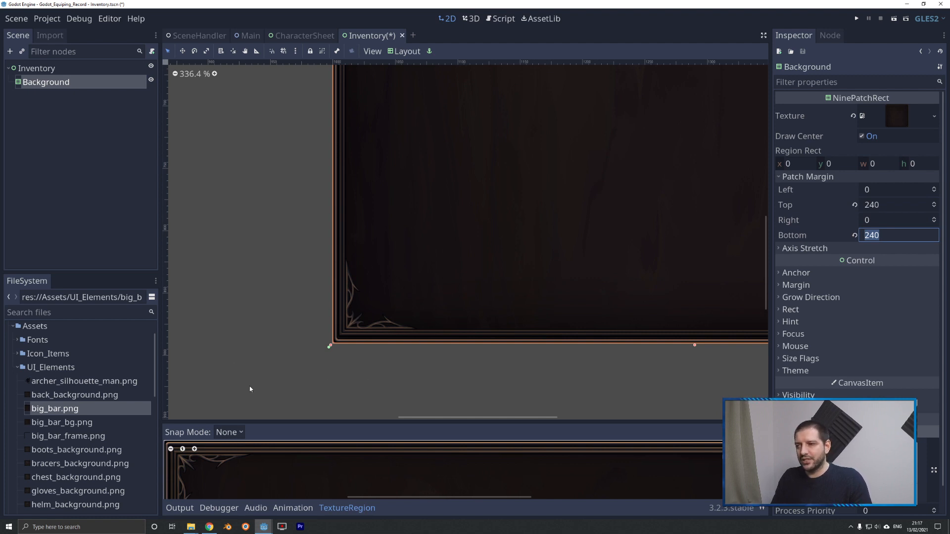
Replace the Background node's texture with big_bar_bg.png.
click(248, 298)
scroll(239, 322, down, 10)
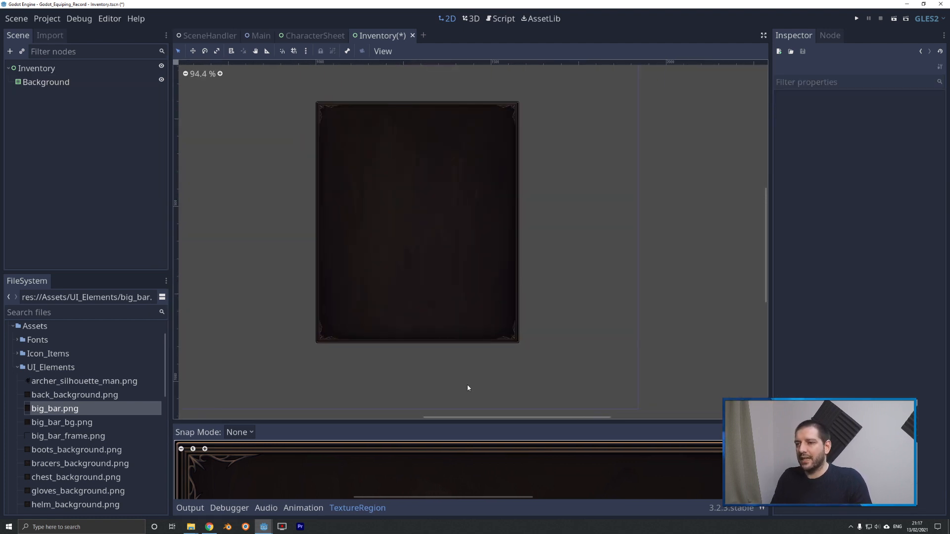
scroll(342, 319, up, 4)
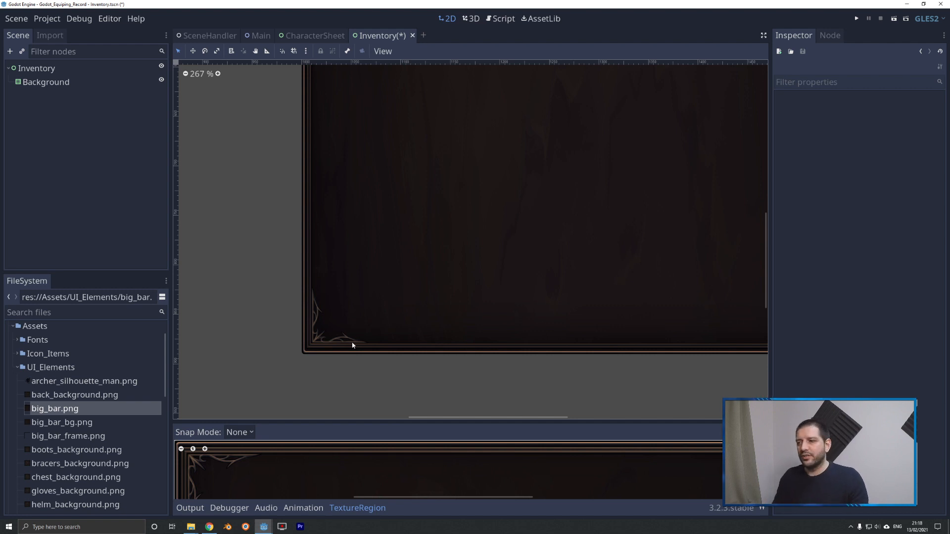
scroll(401, 376, down, 2)
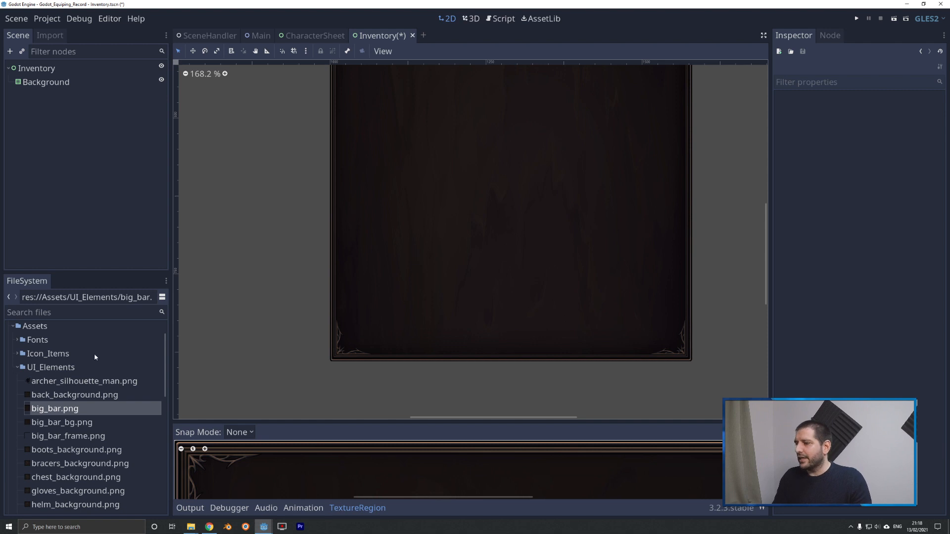
drag(64, 427, 908, 120)
click(46, 82)
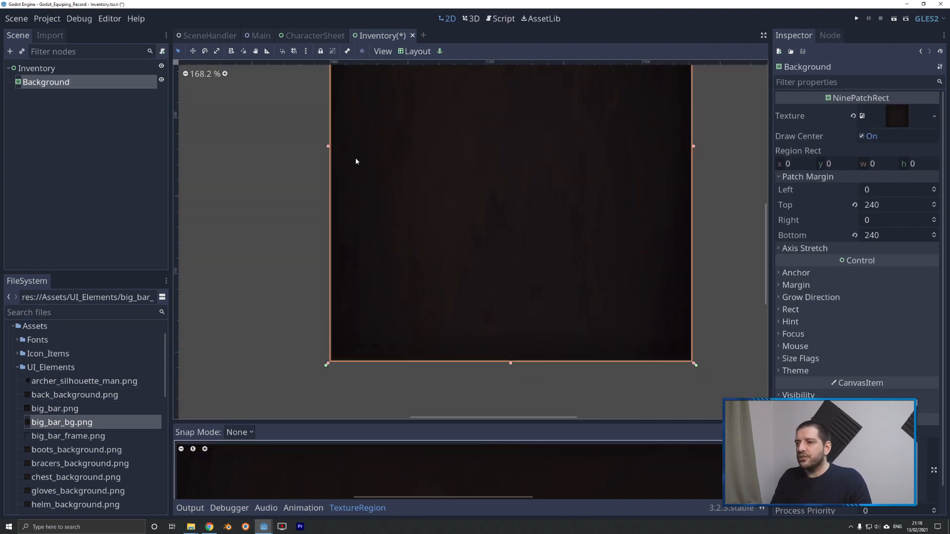
scroll(332, 370, up, 4)
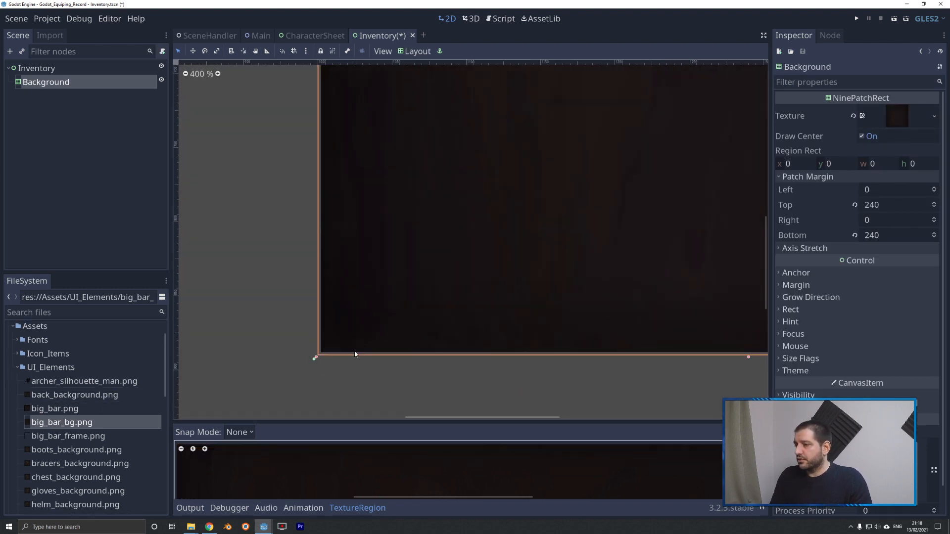
Duplicate the Background node and rename the copy to Foreground.
click(37, 90)
right_click(41, 82)
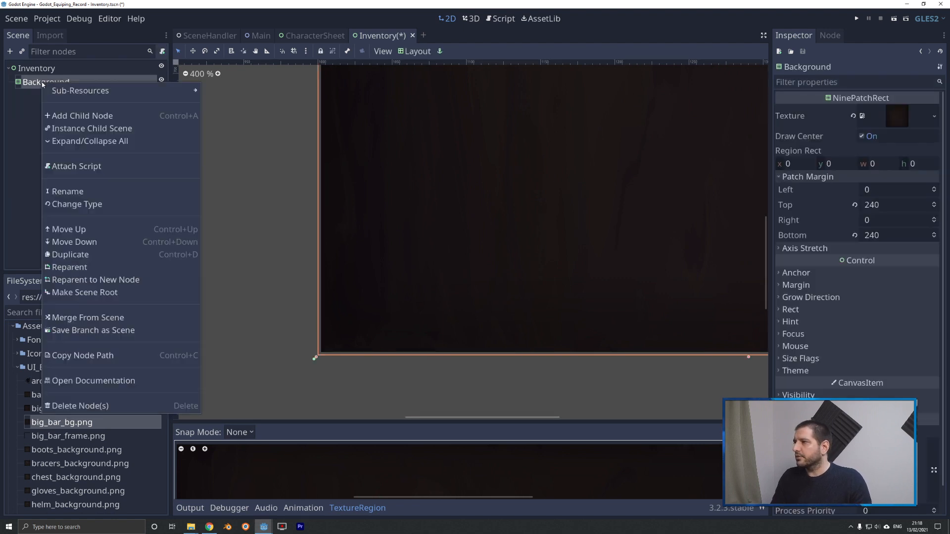
click(35, 85)
key(ctrl+d)
right_click(60, 98)
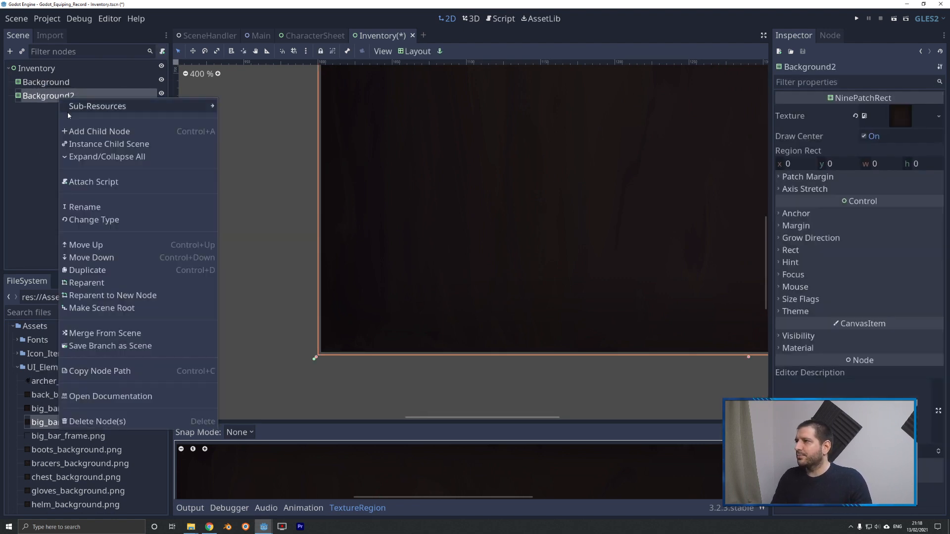
click(87, 208)
text(Foreg)
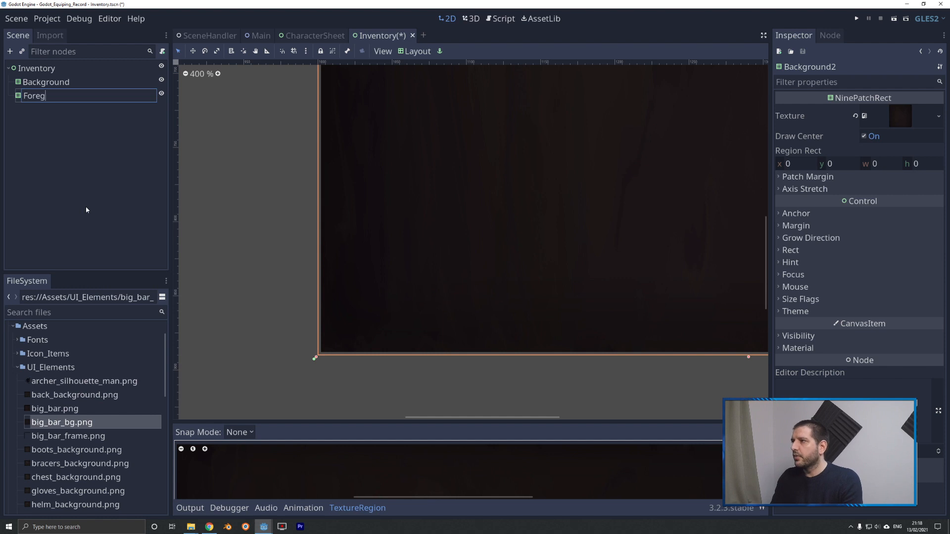
text(round)
key(Return)
Assign big_bar_frame.png as the texture of the Foreground node.
drag(68, 435, 854, 165)
drag(786, 193, 903, 122)
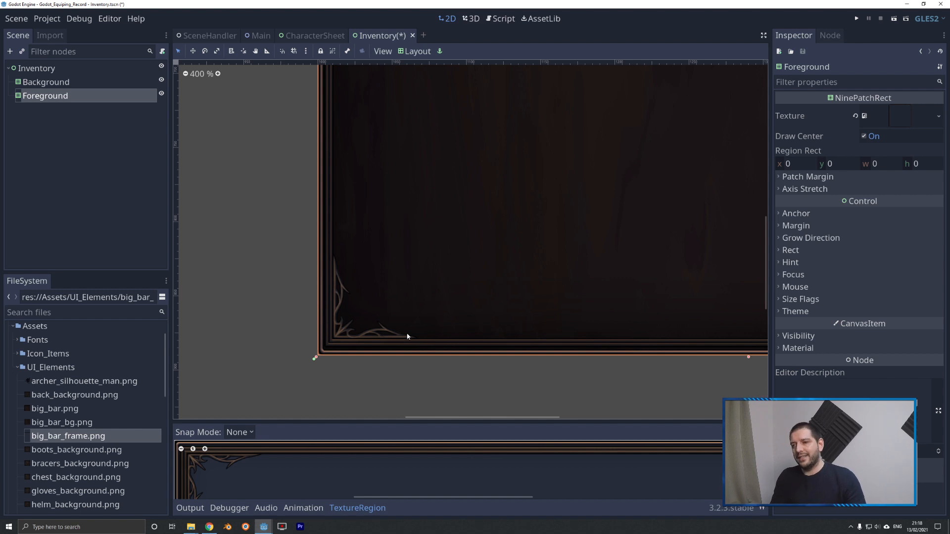
scroll(403, 361, down, 7)
scroll(556, 197, up, 1)
scroll(523, 262, down, 1)
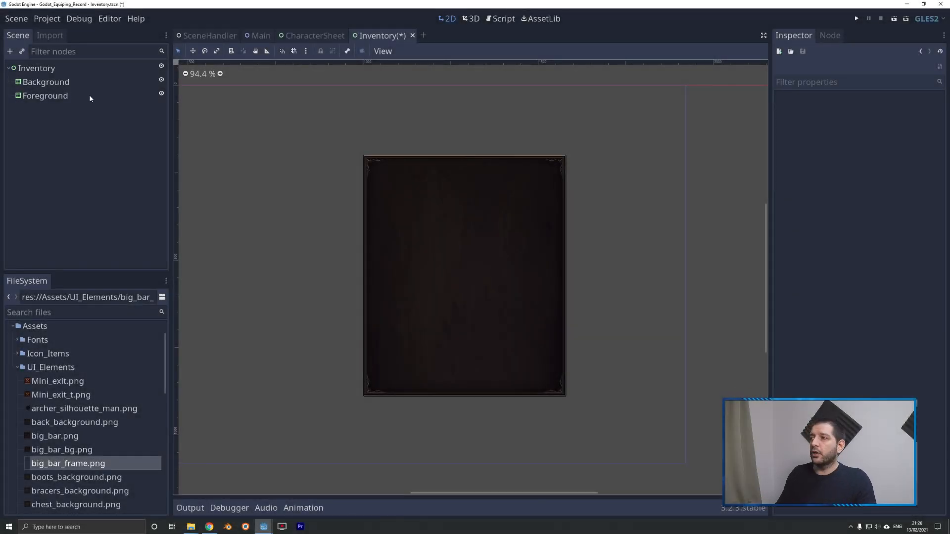
Add a MarginContainer child to the Background node and apply the Full Rect layout to it.
right_click(48, 84)
click(79, 122)
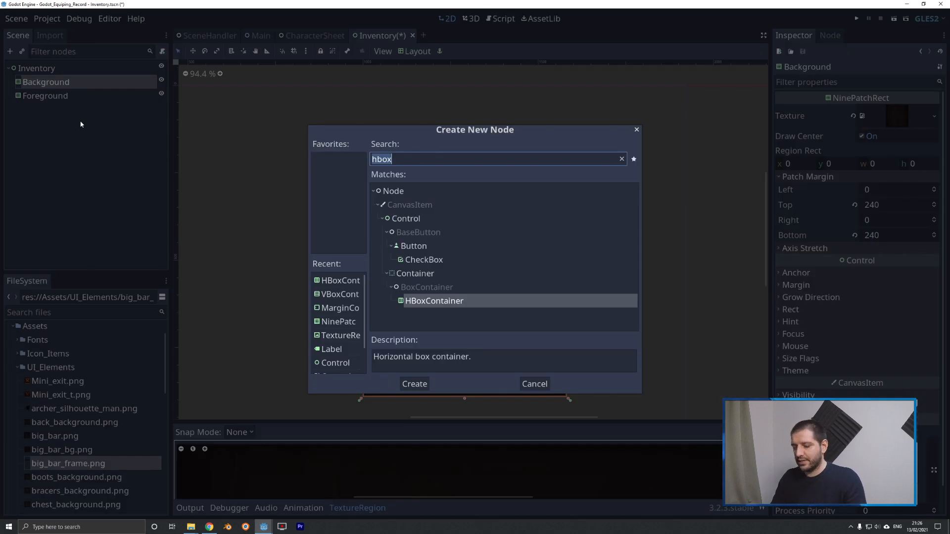
text(margin)
key(Return)
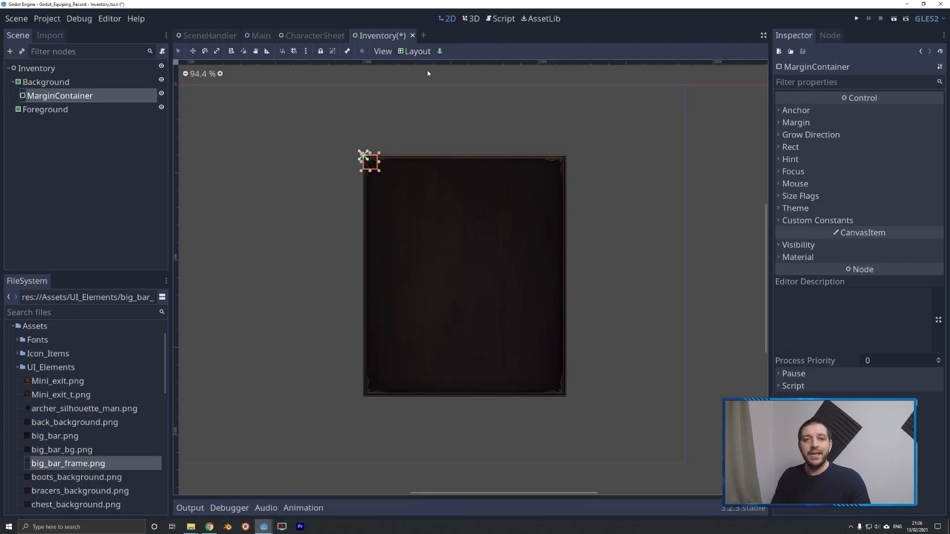
click(414, 51)
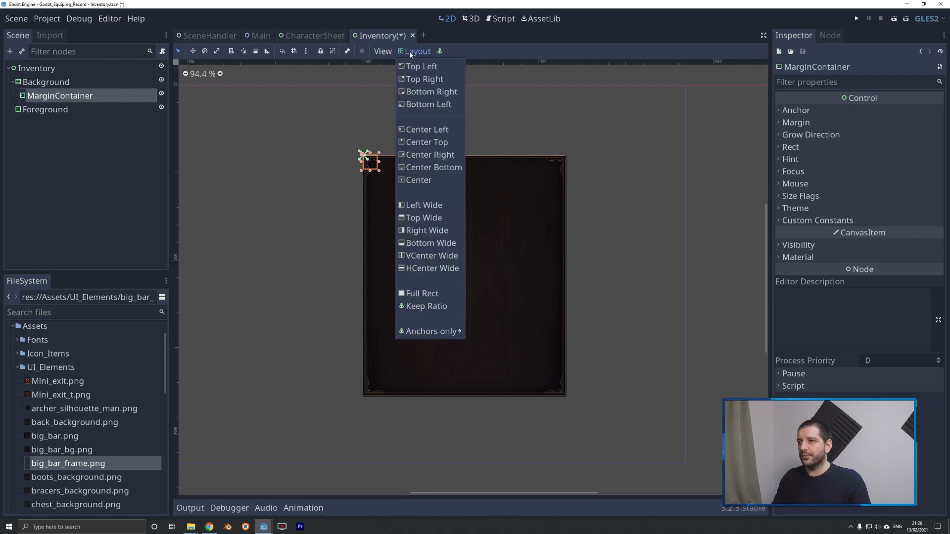
click(422, 293)
Rename the MarginContainer under Background to M.
right_click(47, 95)
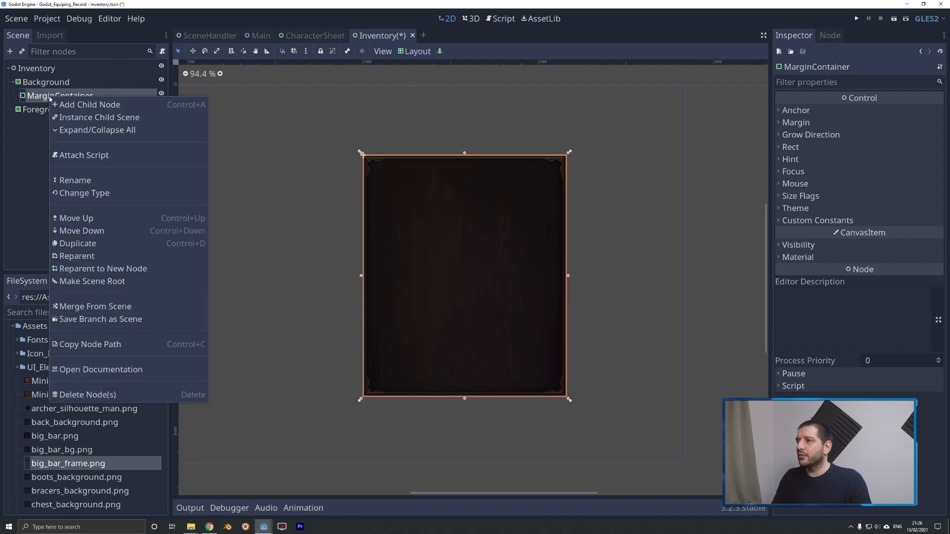
click(78, 180)
text(M)
key(Return)
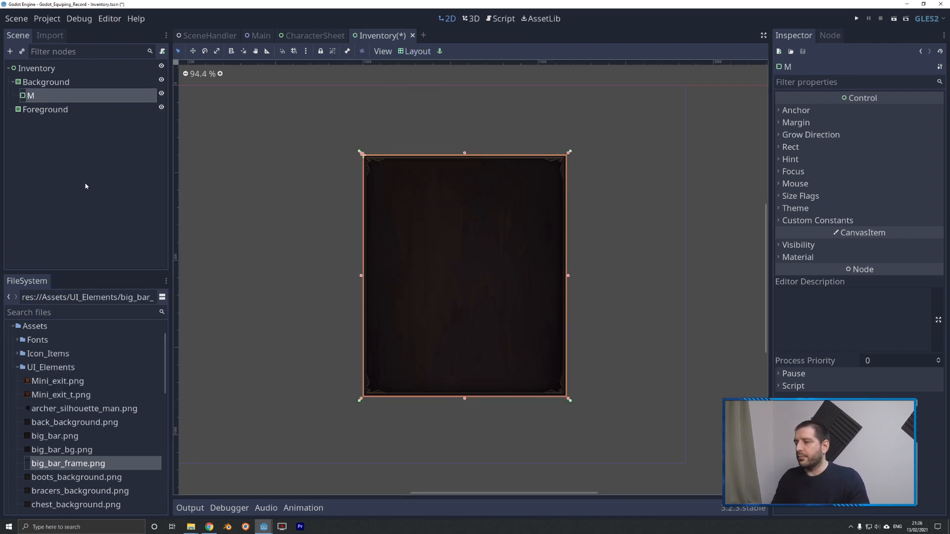
Set the M container's custom margins to 19 for right and left and 11 for top and bottom.
click(822, 221)
click(880, 234)
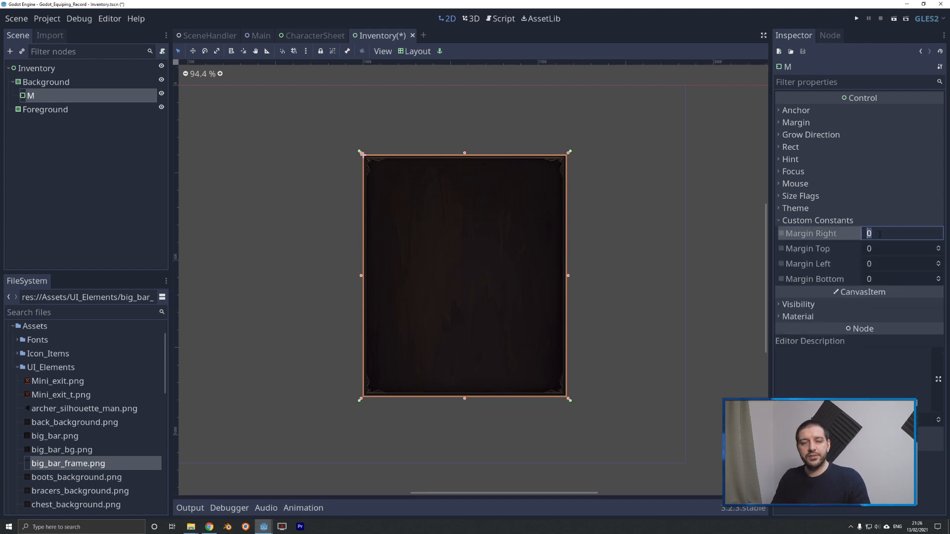
text(19)
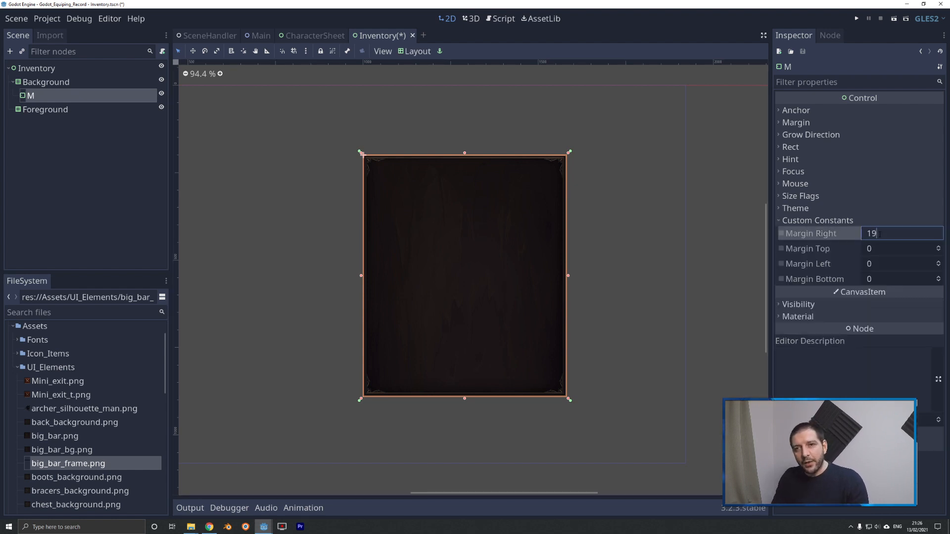
key(Tab)
text(11)
key(Tab)
text(19)
key(Tab)
text(11)
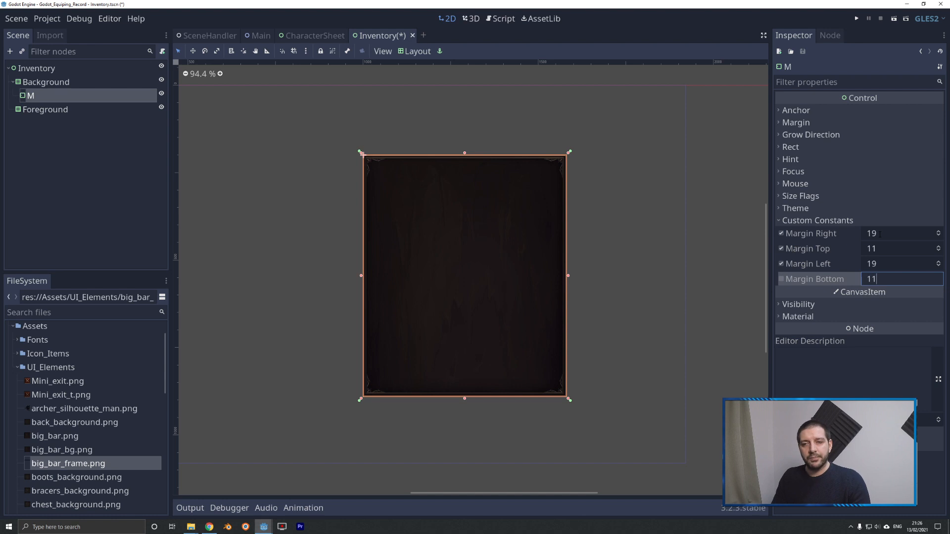
key(Tab)
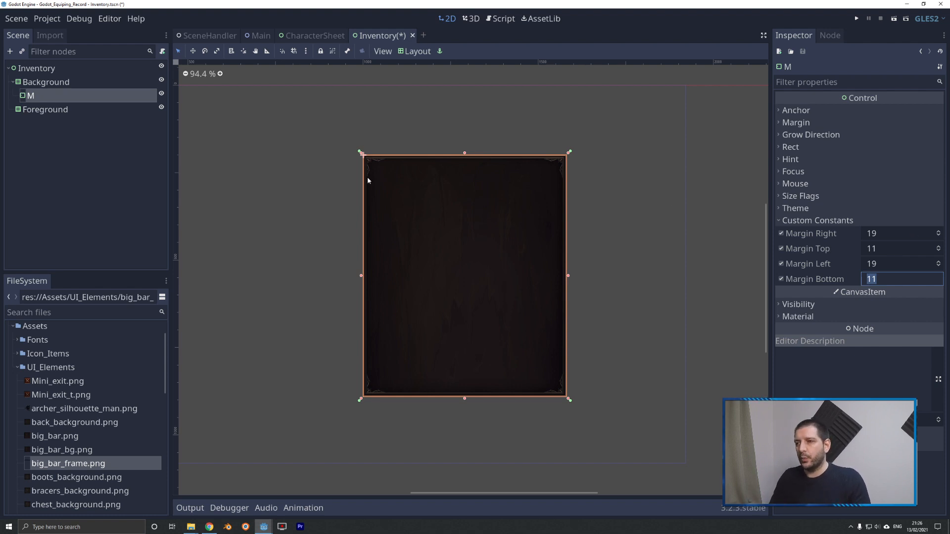
Add a VBoxContainer child to the M node and rename it V.
right_click(40, 97)
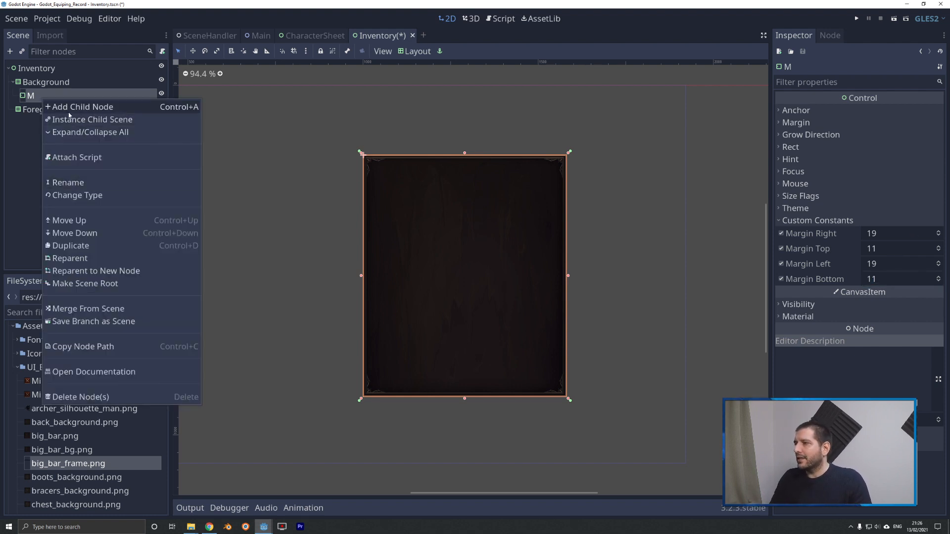
click(69, 107)
text(vbox)
key(Return)
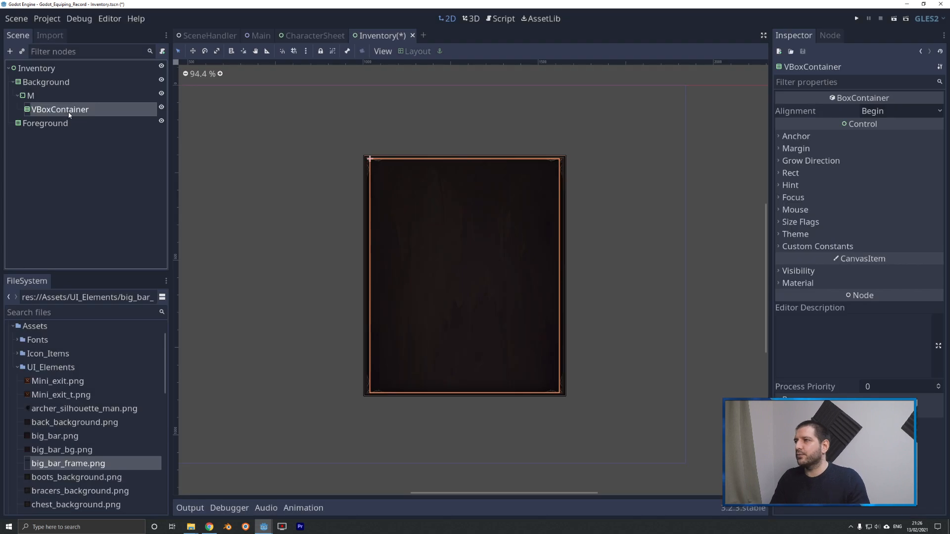
right_click(69, 113)
click(101, 198)
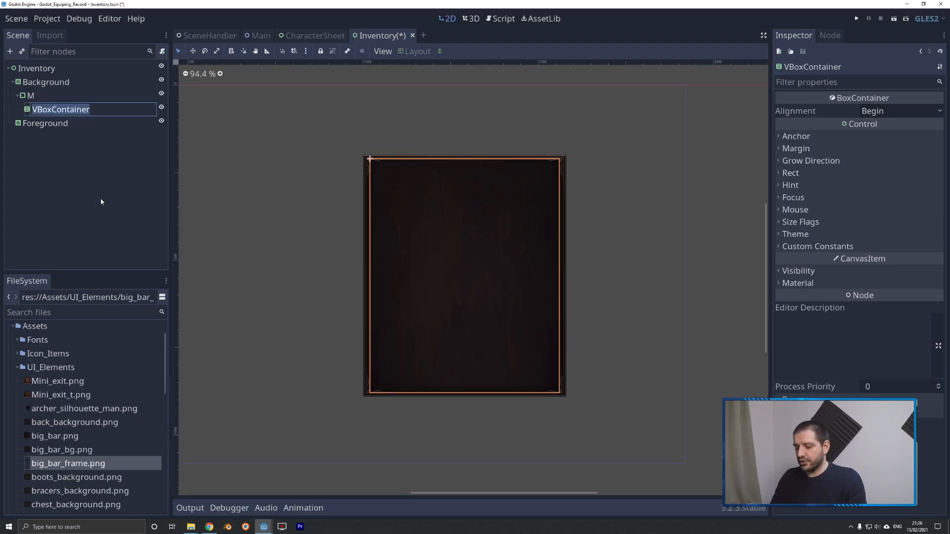
text(V)
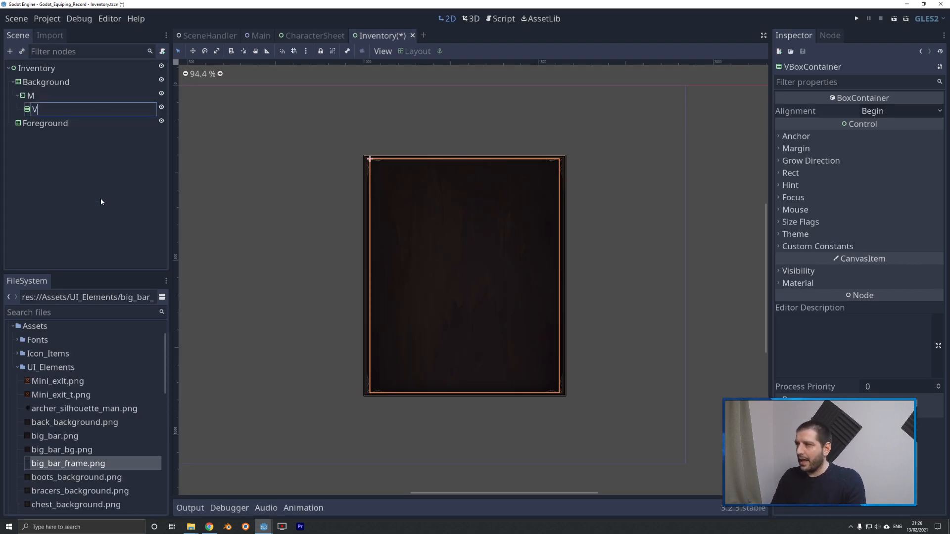
key(Return)
Add an HBoxContainer child to the V node and rename it Header.
right_click(43, 111)
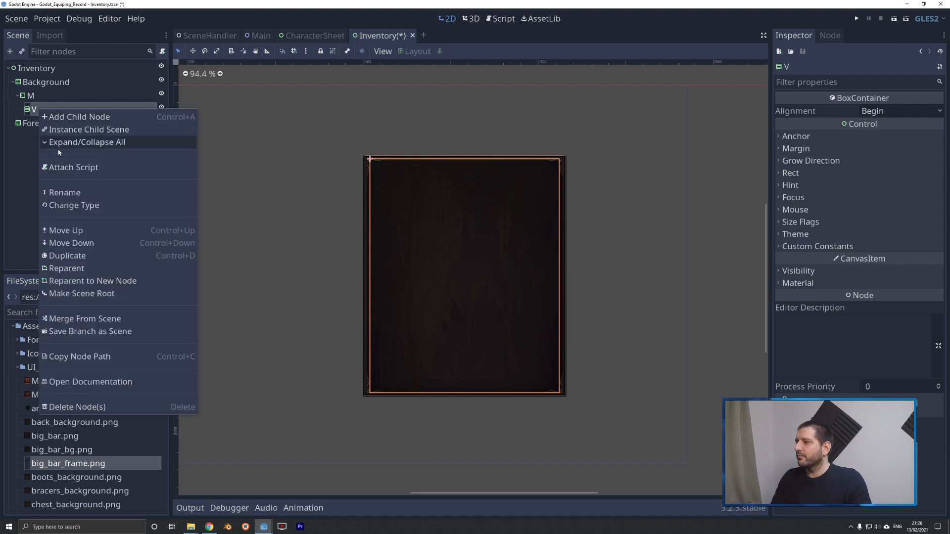
click(61, 119)
text(hbox)
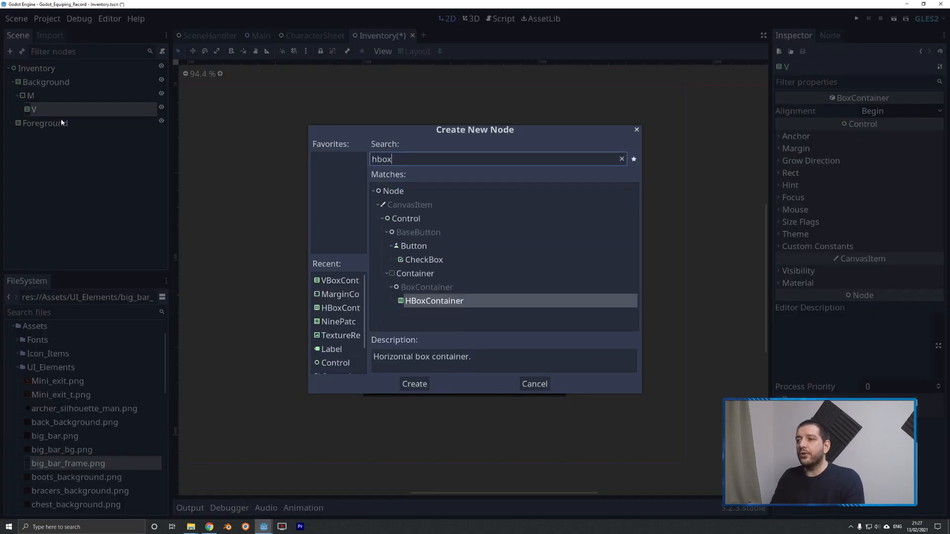
key(Return)
right_click(62, 122)
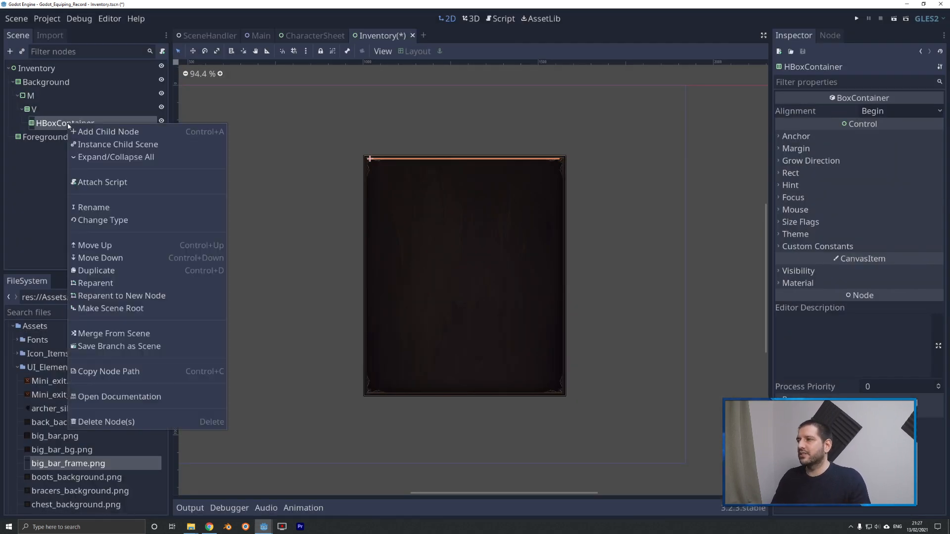
click(95, 210)
text(Header)
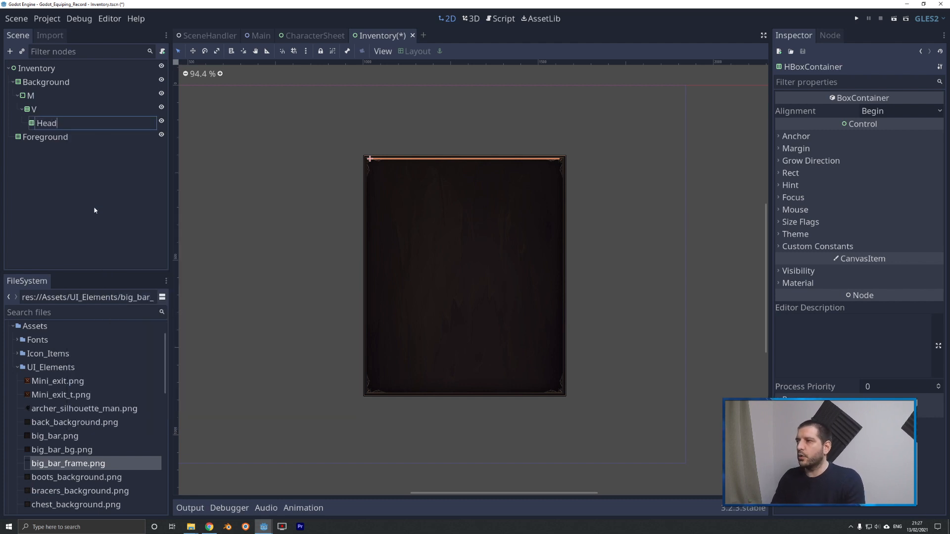
key(Return)
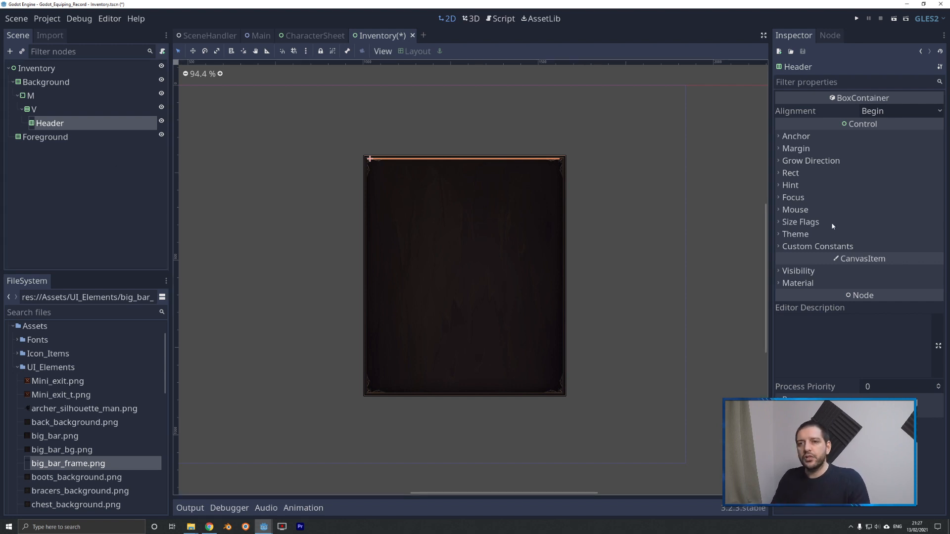
click(791, 173)
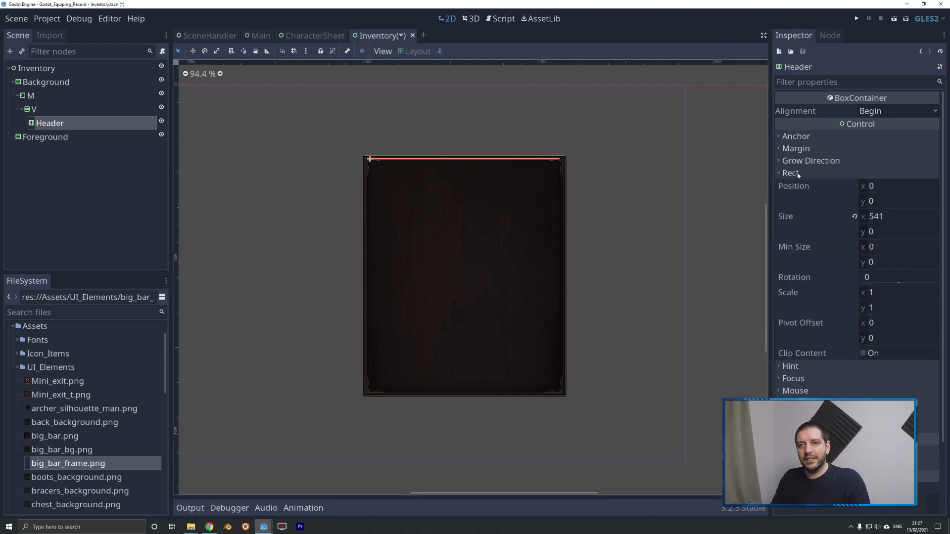
click(873, 251)
text(80)
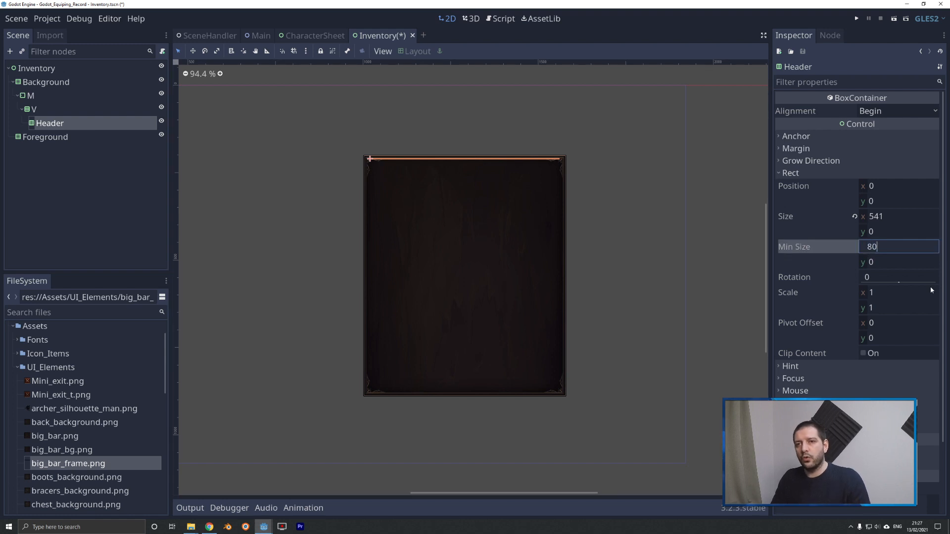
key(Return)
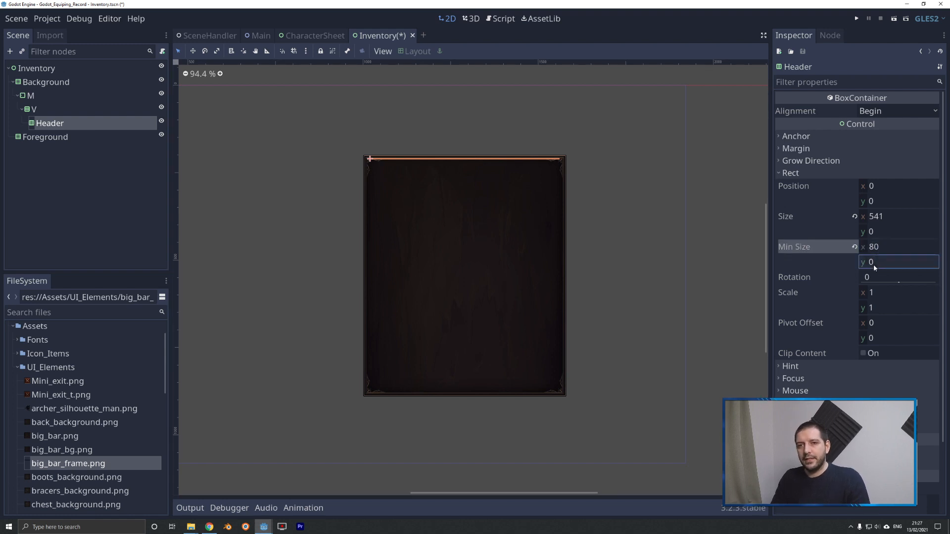
text(80)
key(Return)
click(855, 247)
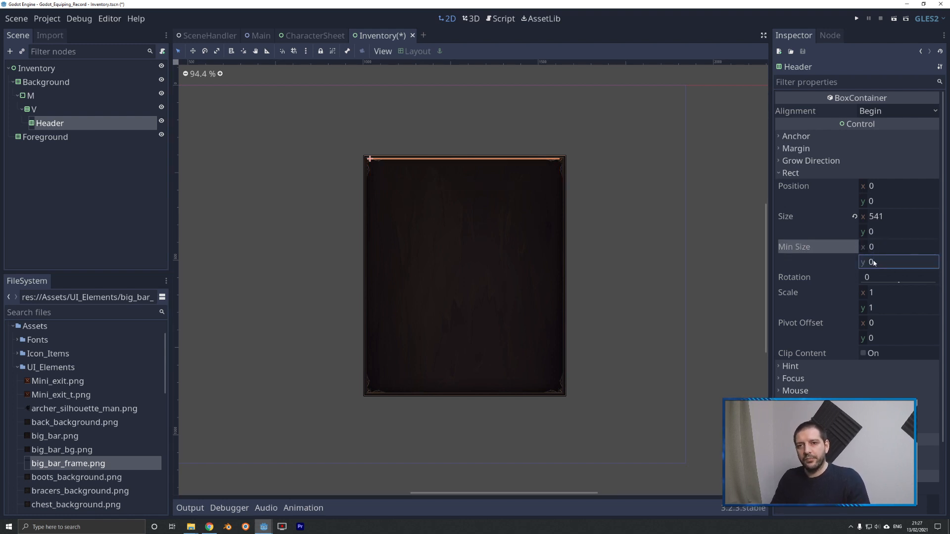
Set the Header node's vertical minimum size to 80.
click(872, 262)
text(80)
key(Return)
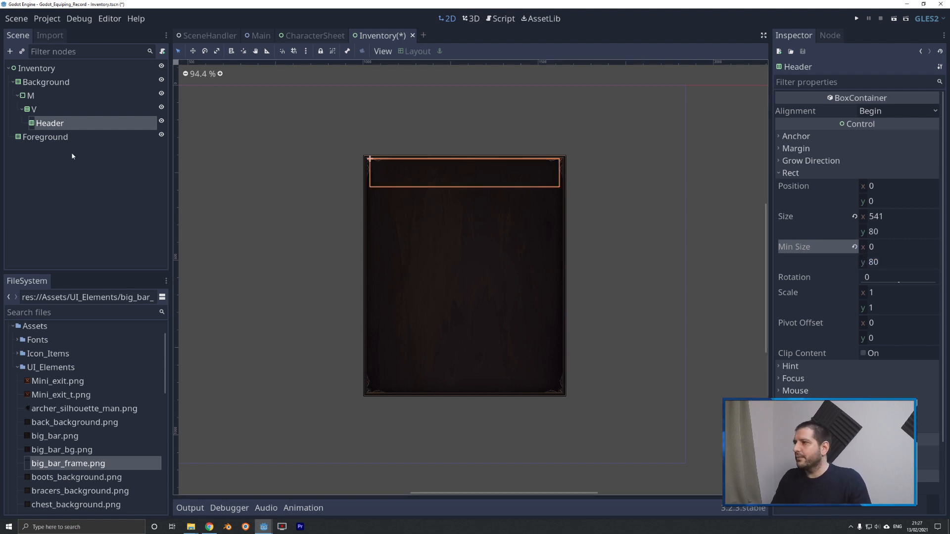
Add a ScrollContainer child to the V node and enable its vertical Expand size flag.
right_click(34, 112)
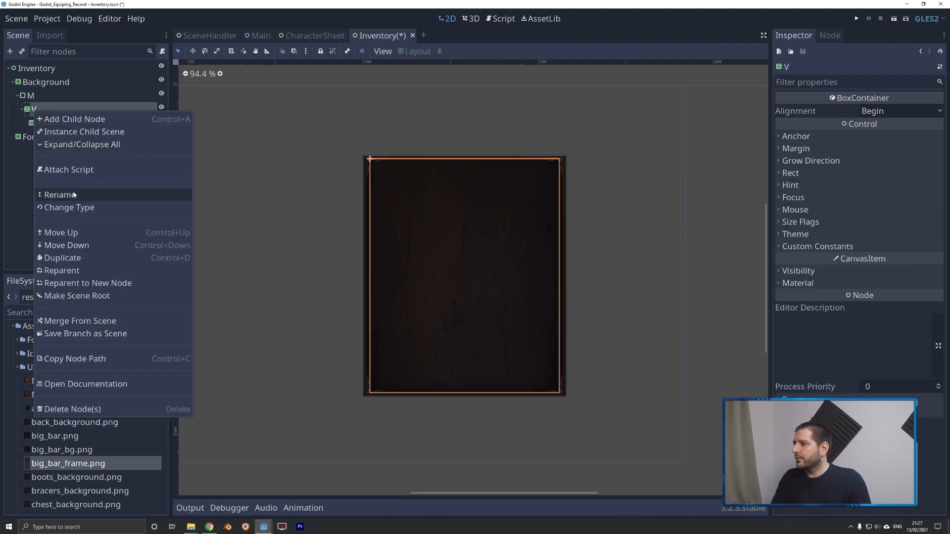
click(58, 119)
text(scroll)
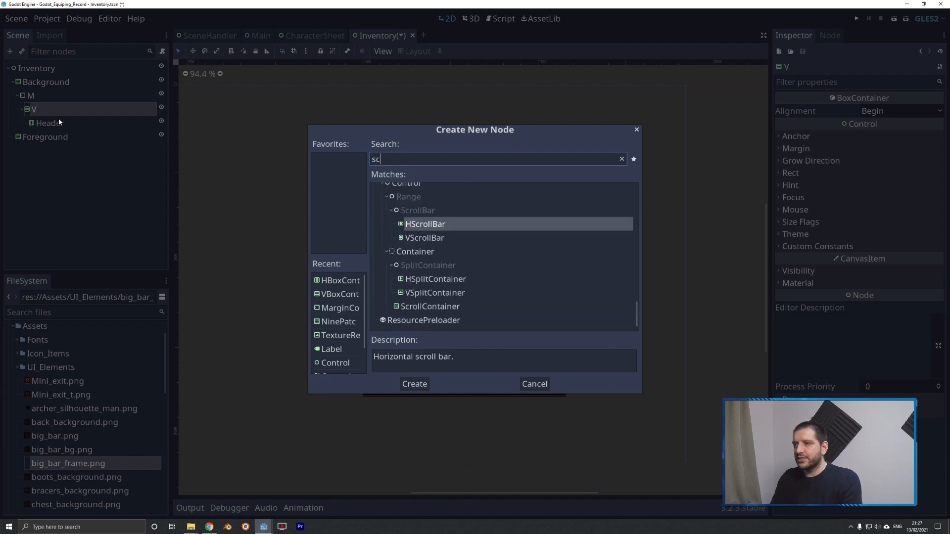
key(Down)
key(Down)
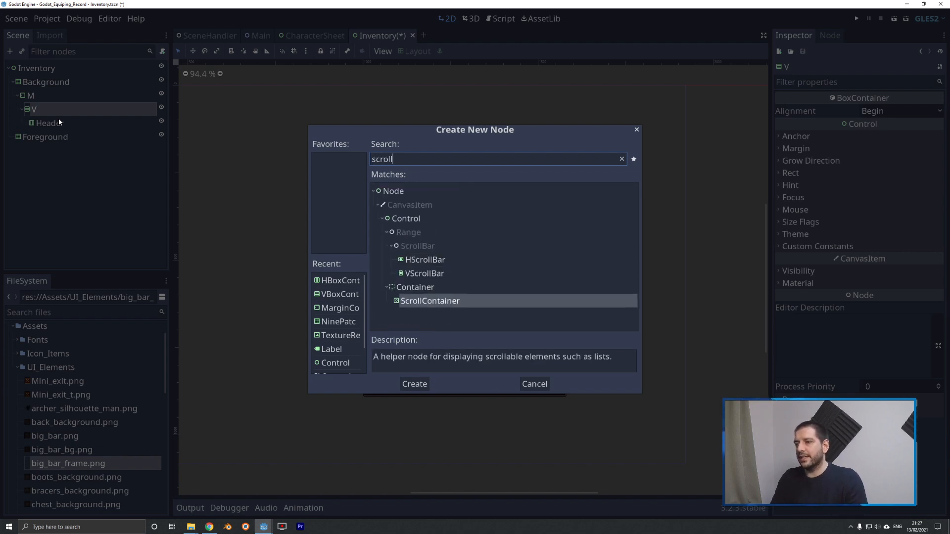
key(Return)
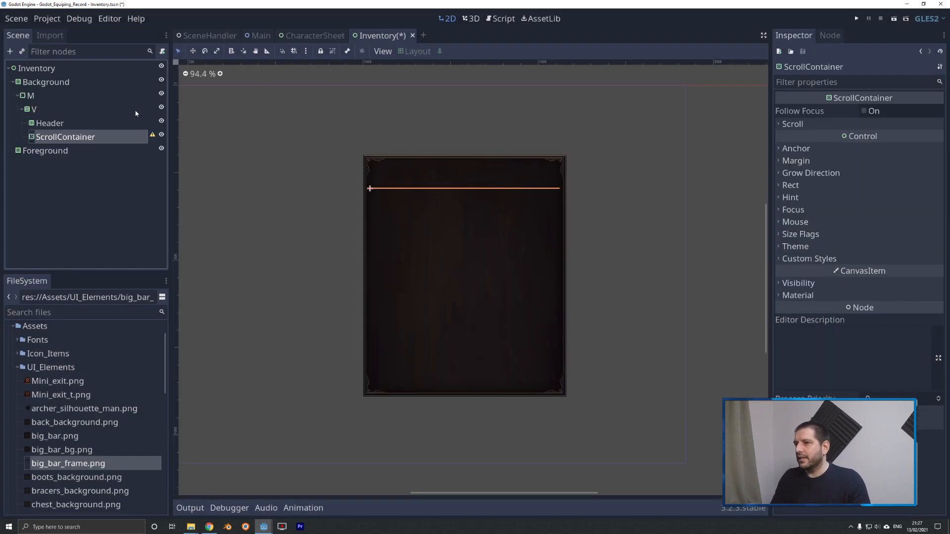
click(800, 235)
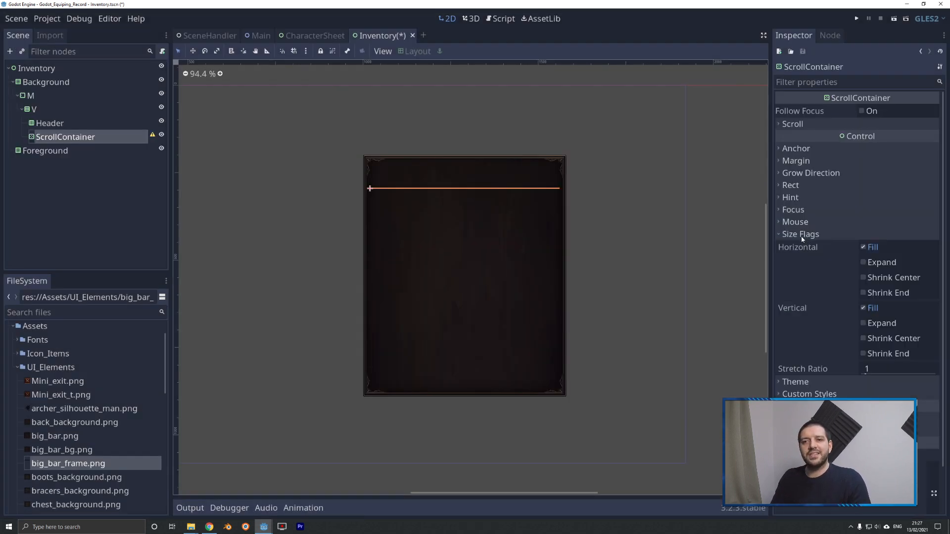
click(863, 324)
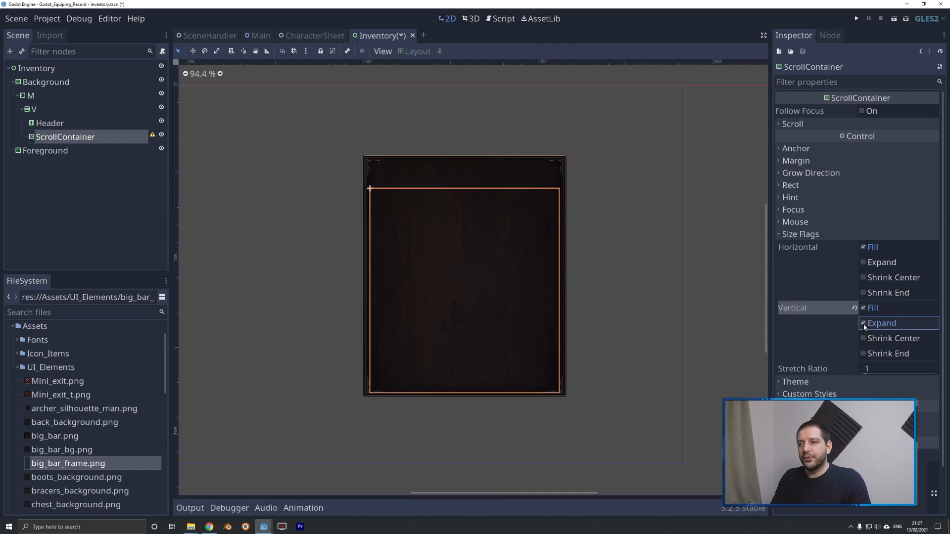
Add a GridContainer child to the ScrollContainer.
right_click(75, 139)
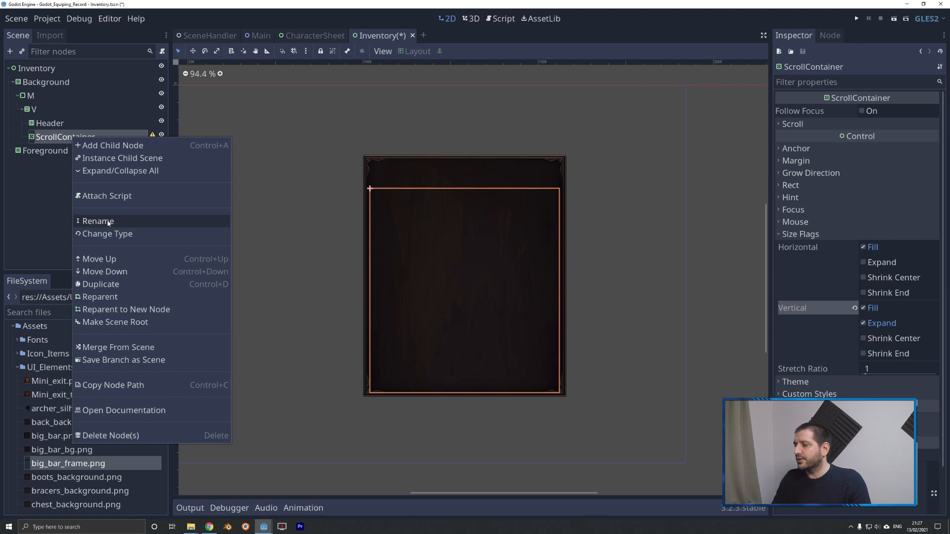
click(99, 145)
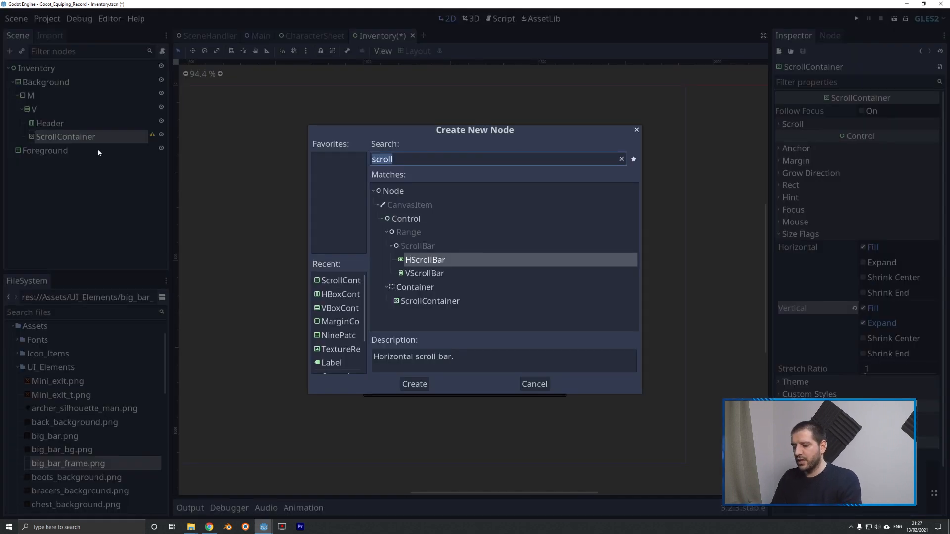
text(gridcont)
key(Return)
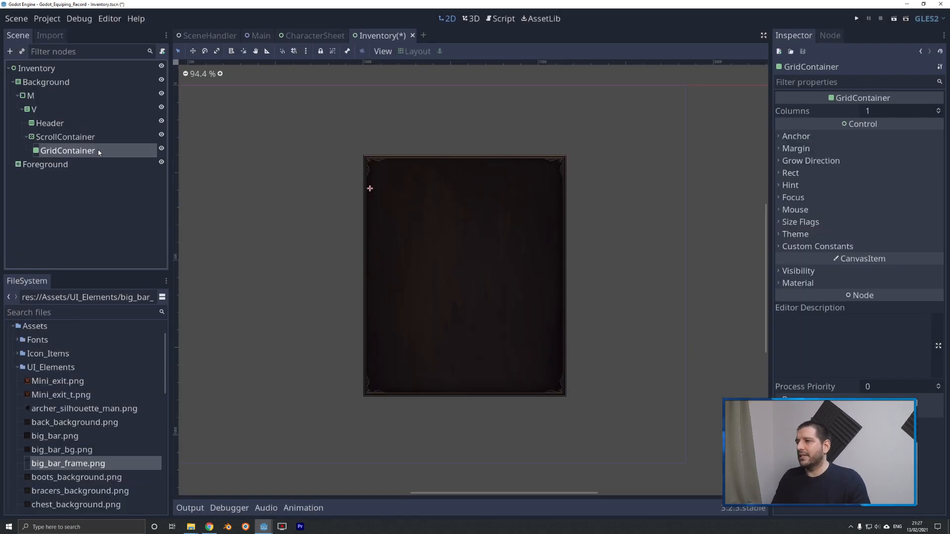
Enable the horizontal and vertical Expand size flags on the GridContainer.
click(68, 151)
click(58, 138)
click(59, 153)
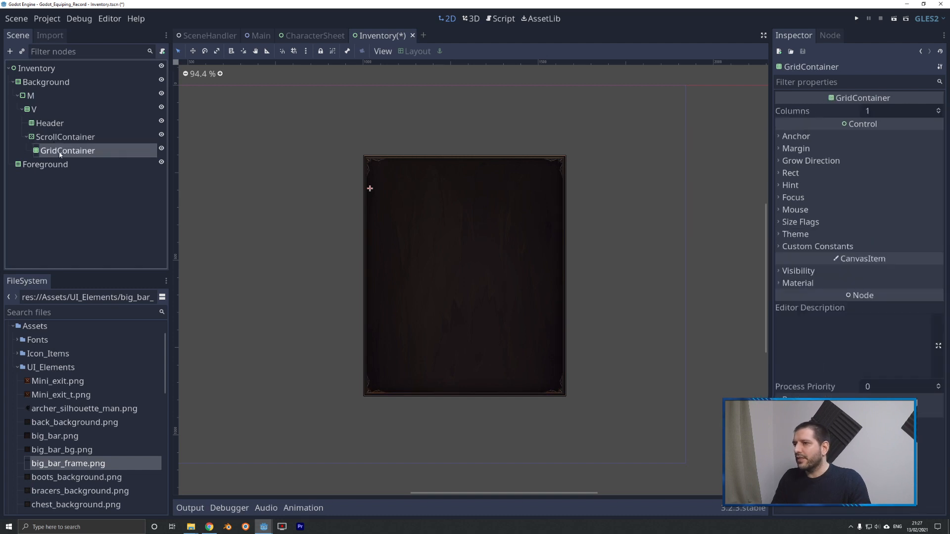
scroll(366, 193, up, 5)
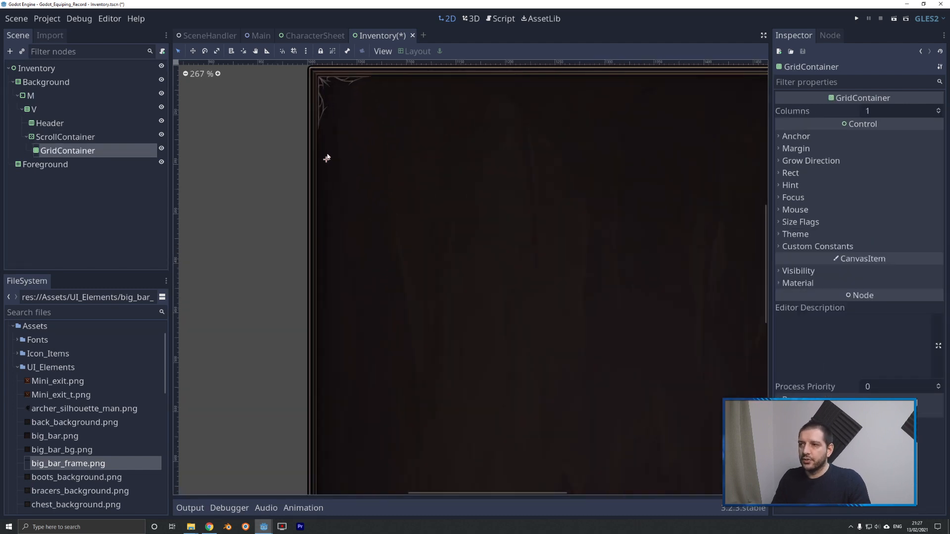
click(838, 223)
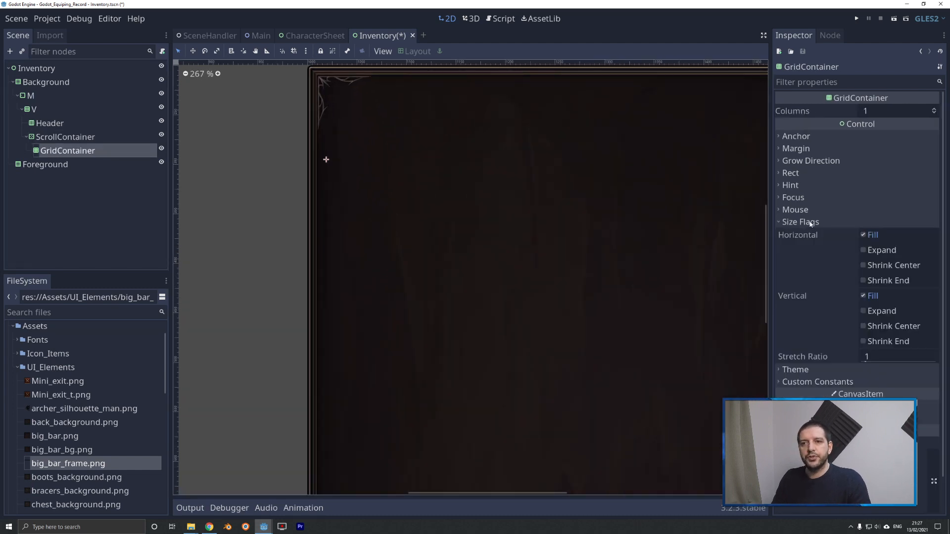
click(863, 251)
click(864, 310)
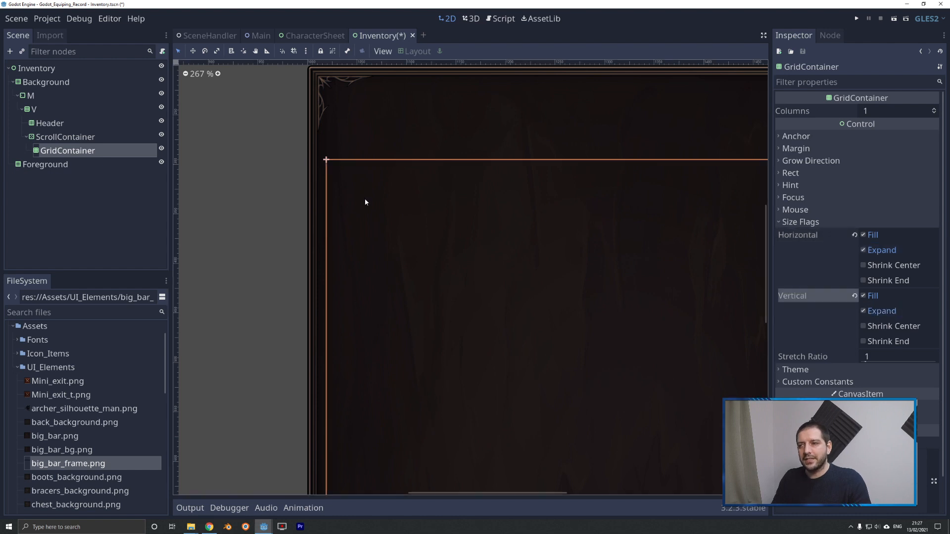
Examine how the GridContainer's outline lines up with the side and bottom edges of the frame, and select the Foreground node.
scroll(366, 199, down, 3)
scroll(375, 206, down, 2)
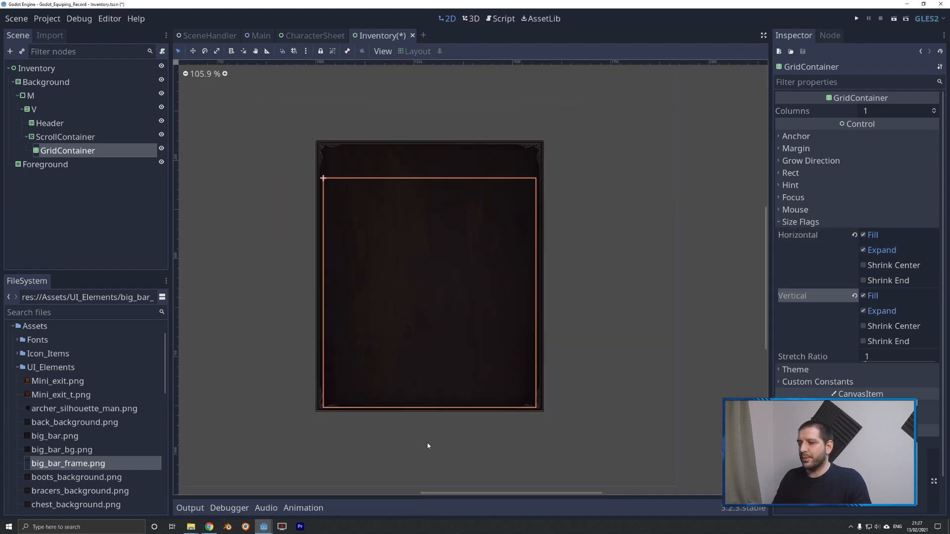
scroll(253, 236, up, 8)
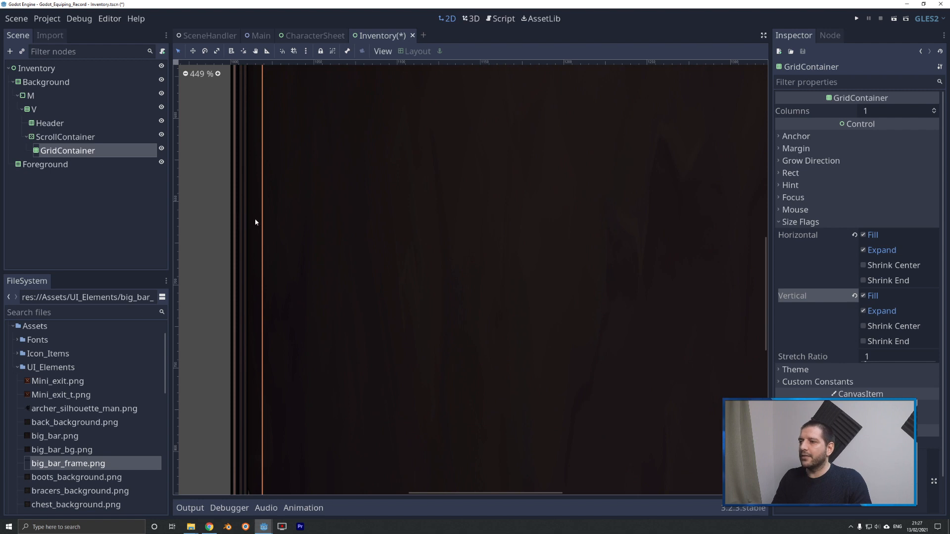
scroll(213, 220, down, 8)
scroll(413, 206, up, 13)
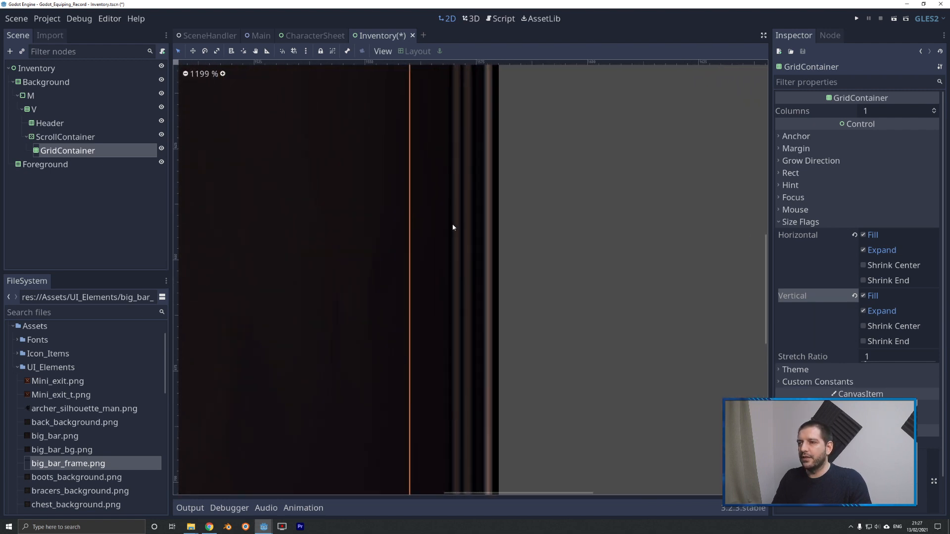
scroll(534, 231, down, 13)
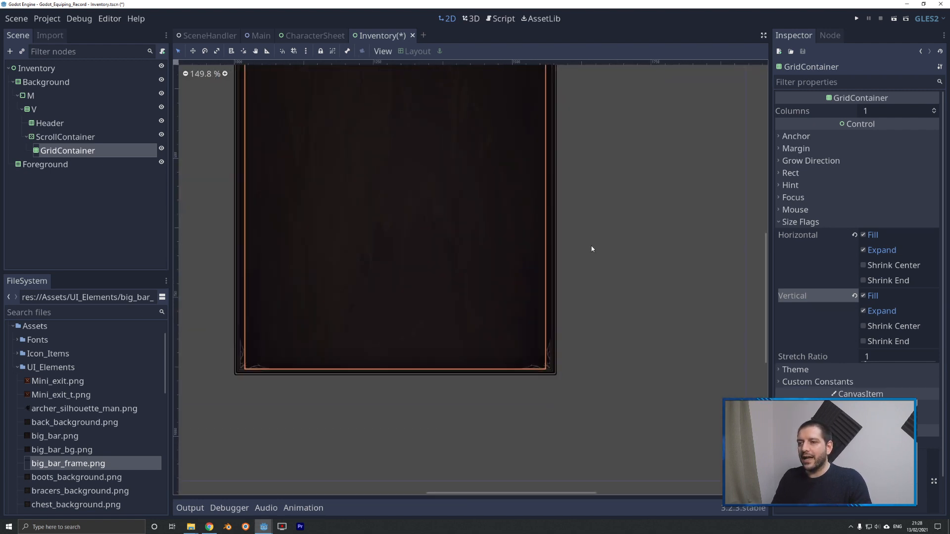
scroll(416, 381, up, 1)
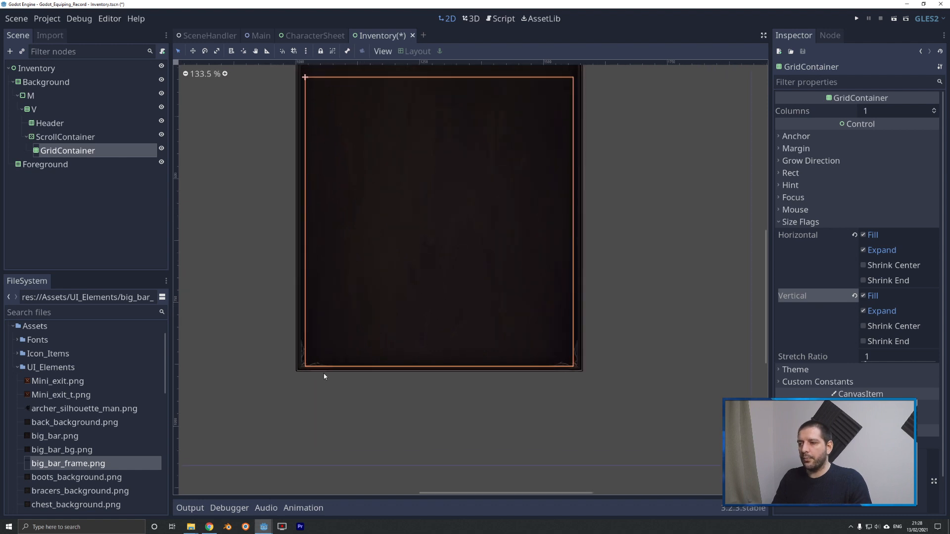
scroll(339, 381, up, 13)
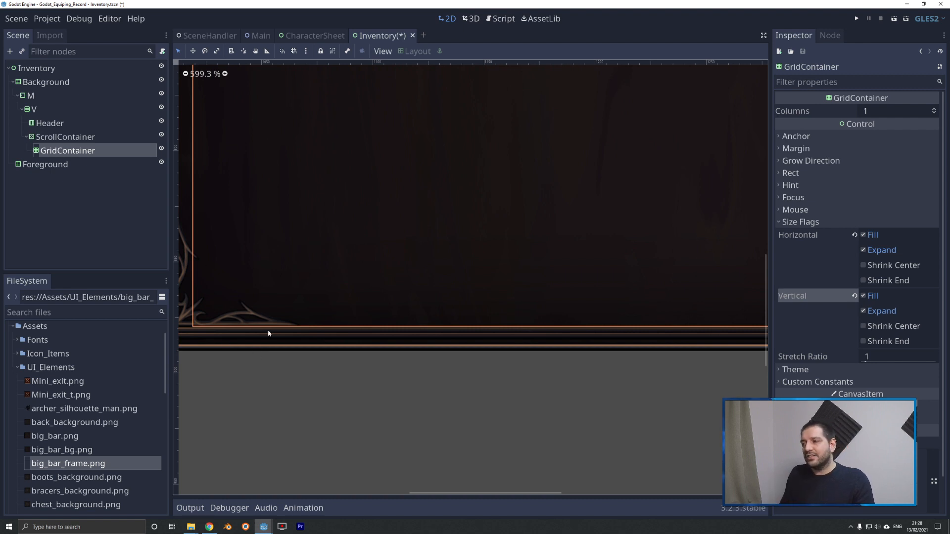
scroll(287, 440, down, 4)
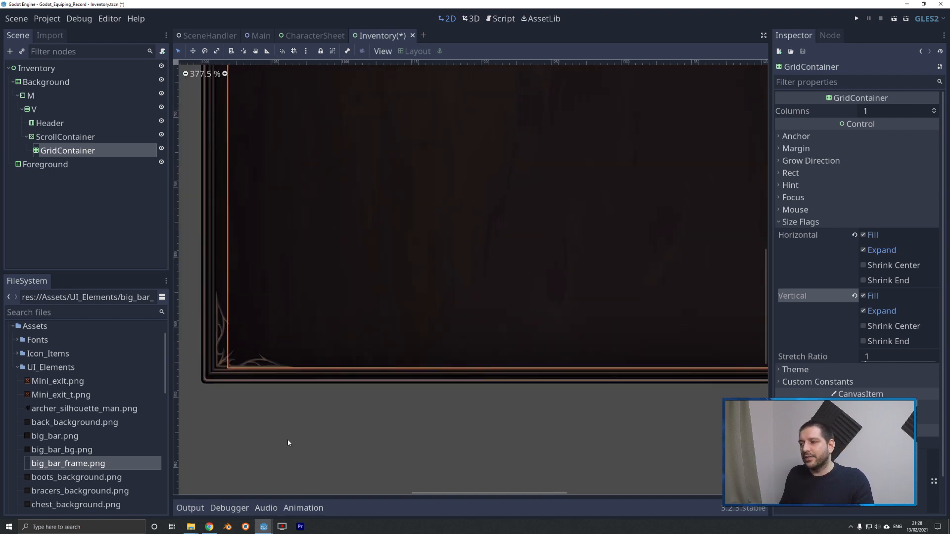
click(37, 165)
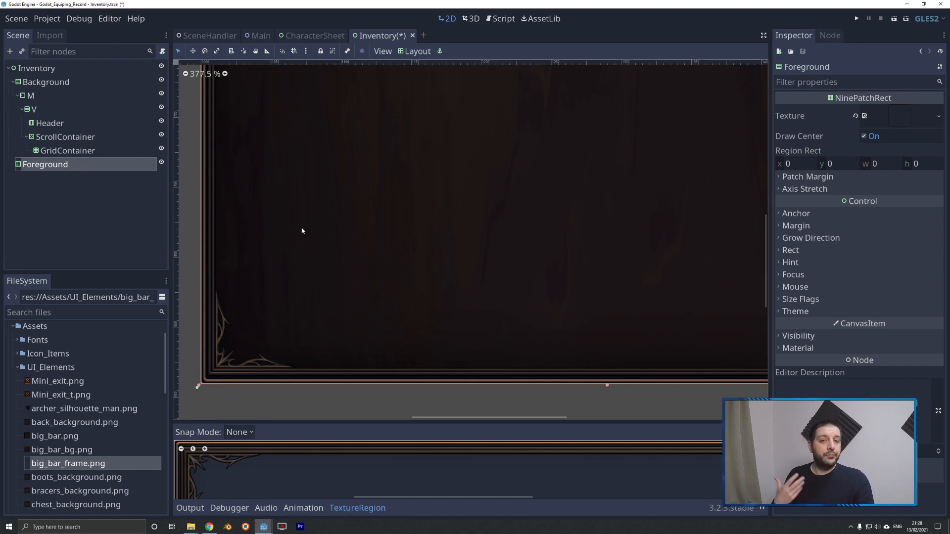
Add a TextureRect child node to the Header.
scroll(311, 234, down, 4)
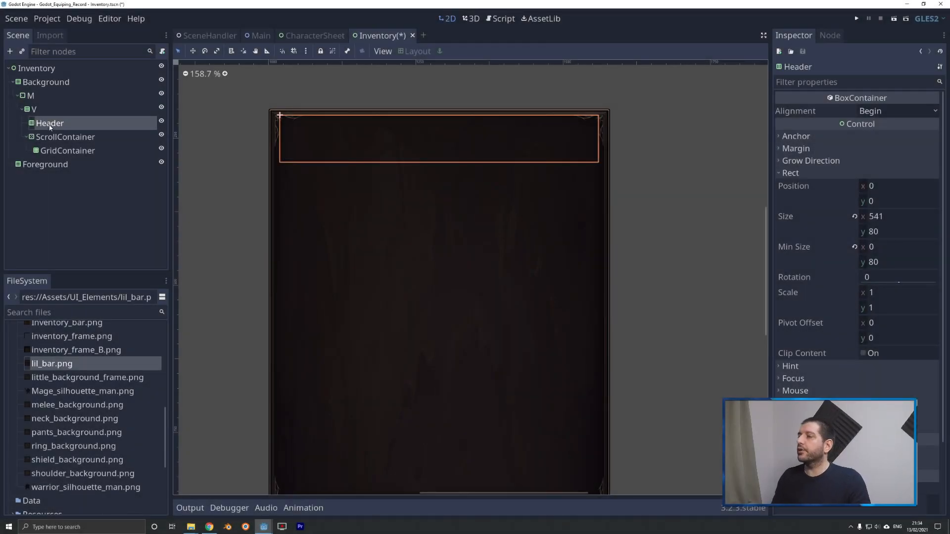
right_click(57, 124)
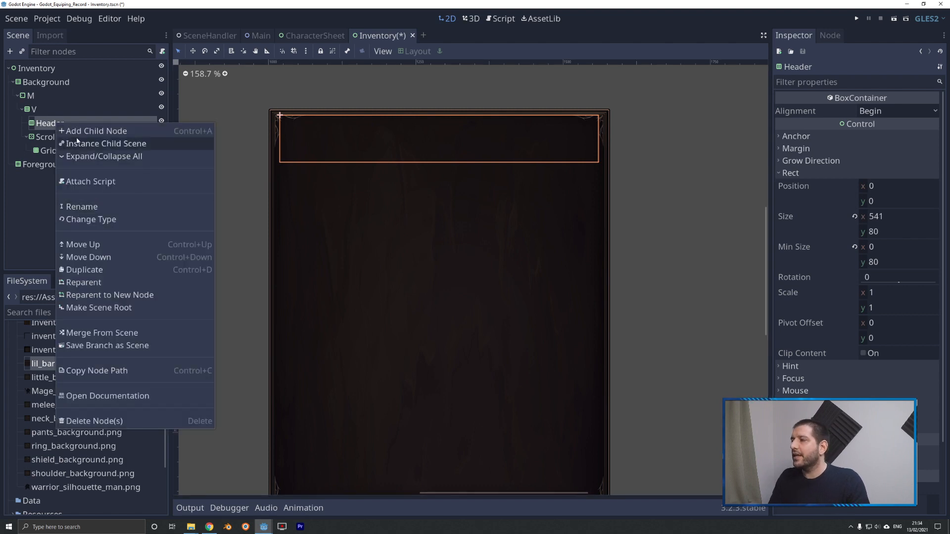
click(76, 132)
text(textu)
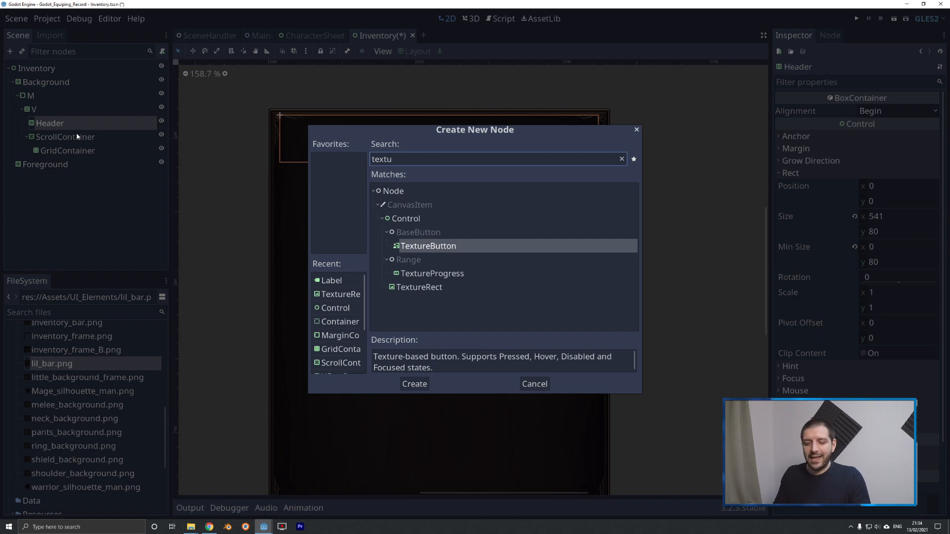
key(Down)
key(Down)
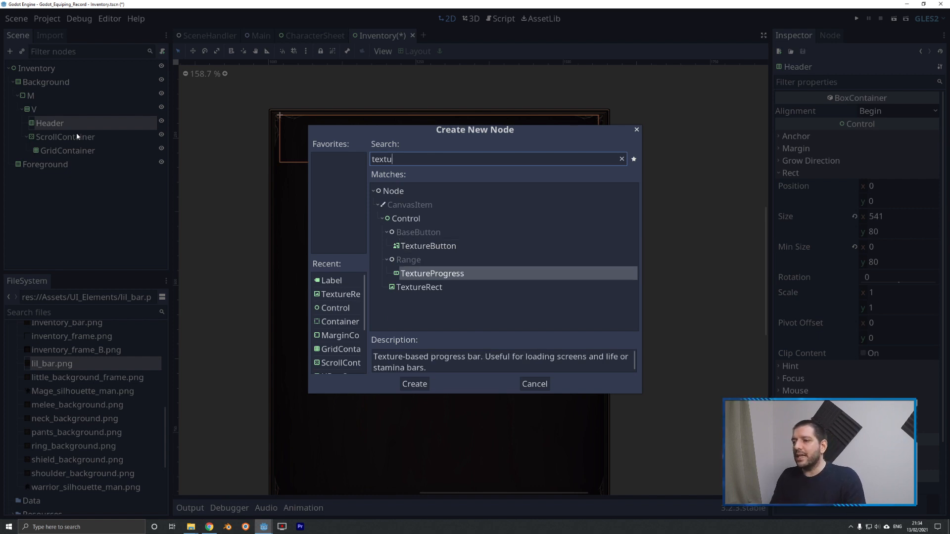
key(Return)
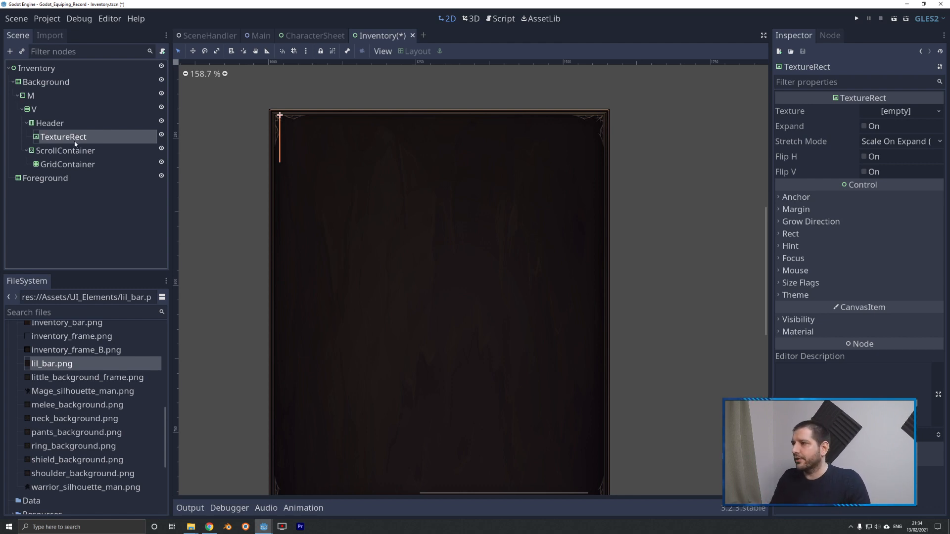
Rename the Header's TextureRect node to TitleBackground.
right_click(79, 136)
click(109, 226)
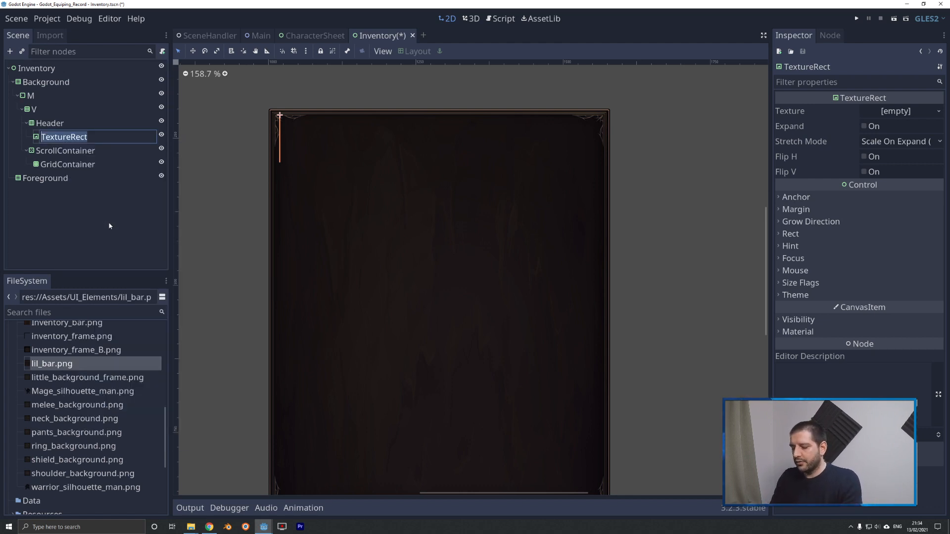
text(Title)
text(Backgrou)
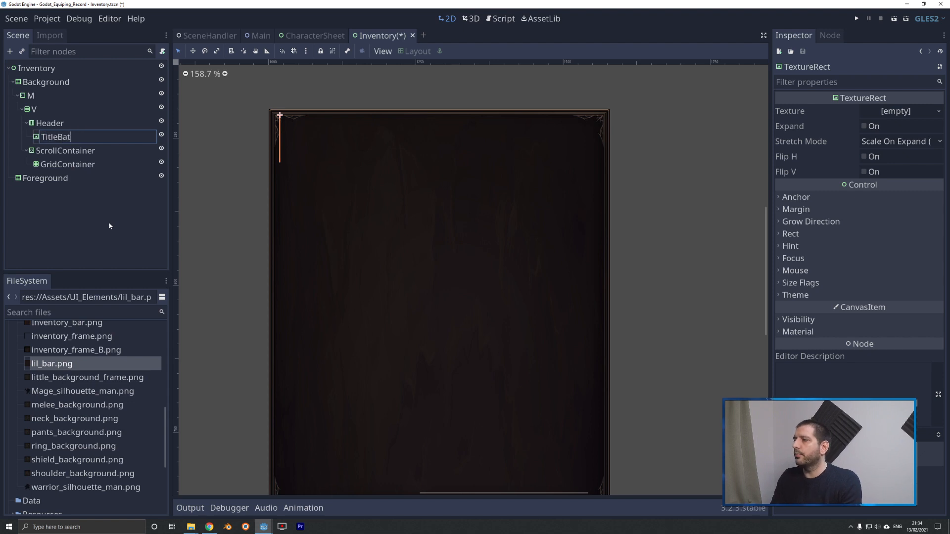
text(nd)
key(Return)
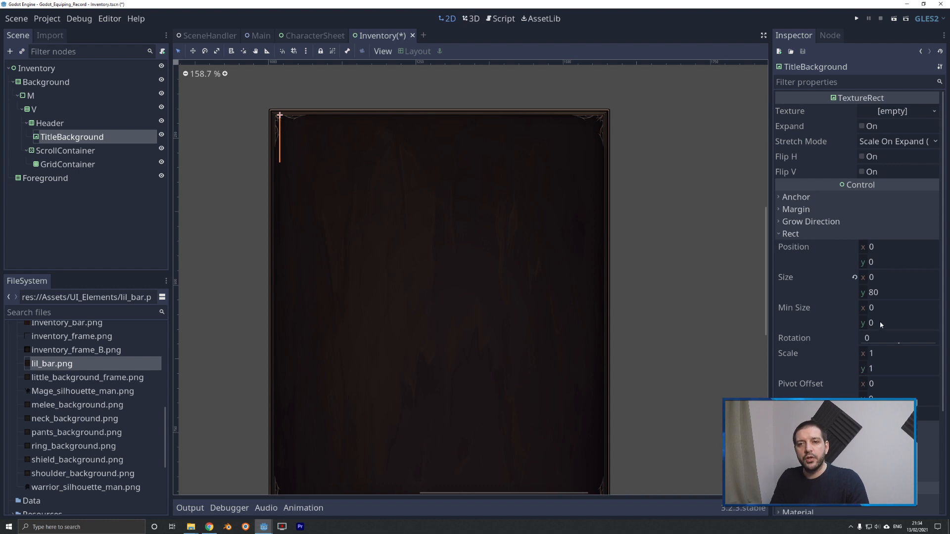
Set TitleBackground's minimum width to 325, enable Expand, and assign lil_bar.png as its texture.
click(869, 307)
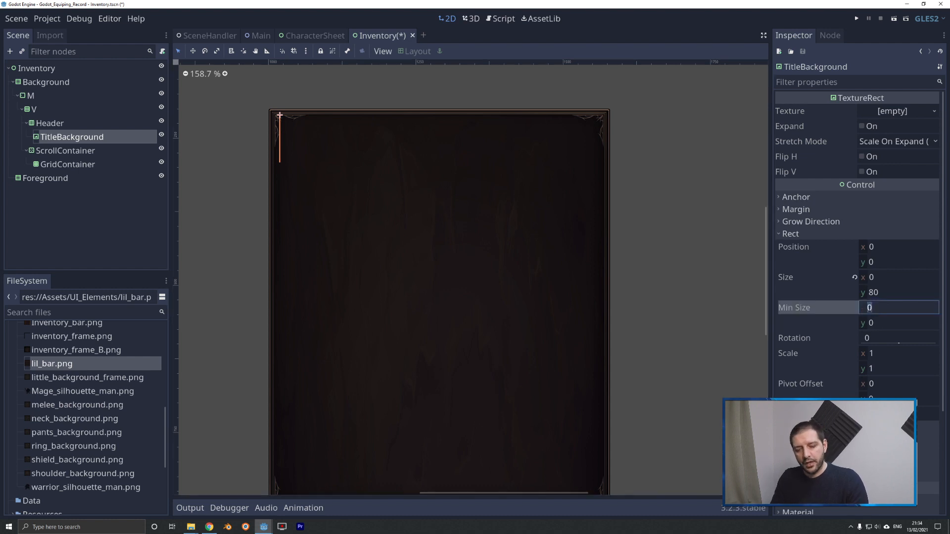
text(325)
key(Return)
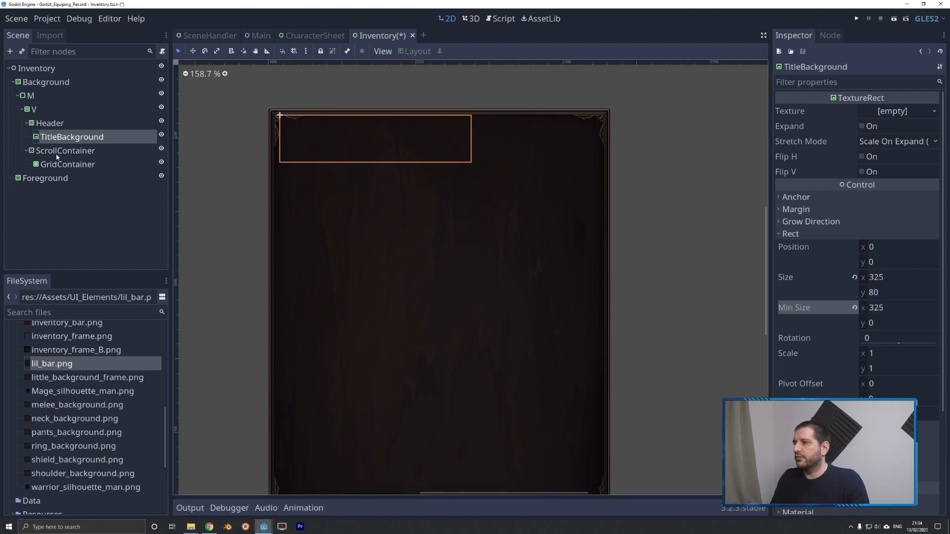
click(862, 128)
drag(62, 365, 888, 113)
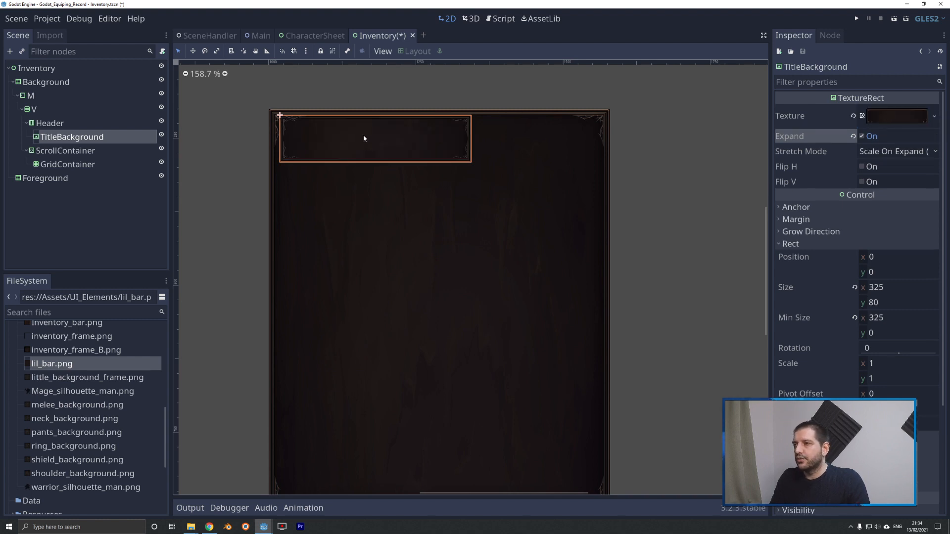
Add a Label child to TitleBackground and give it the Full Rect layout.
right_click(52, 140)
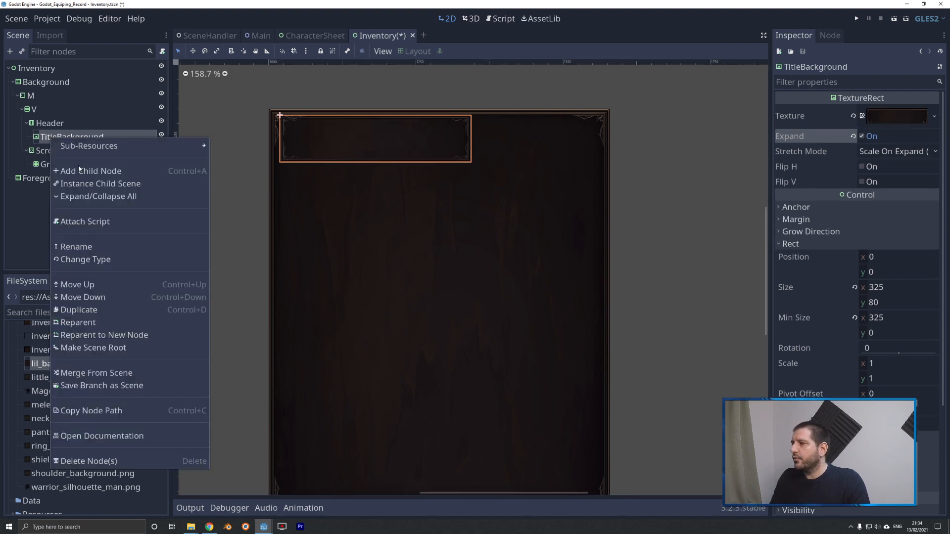
click(79, 174)
text(label)
key(Return)
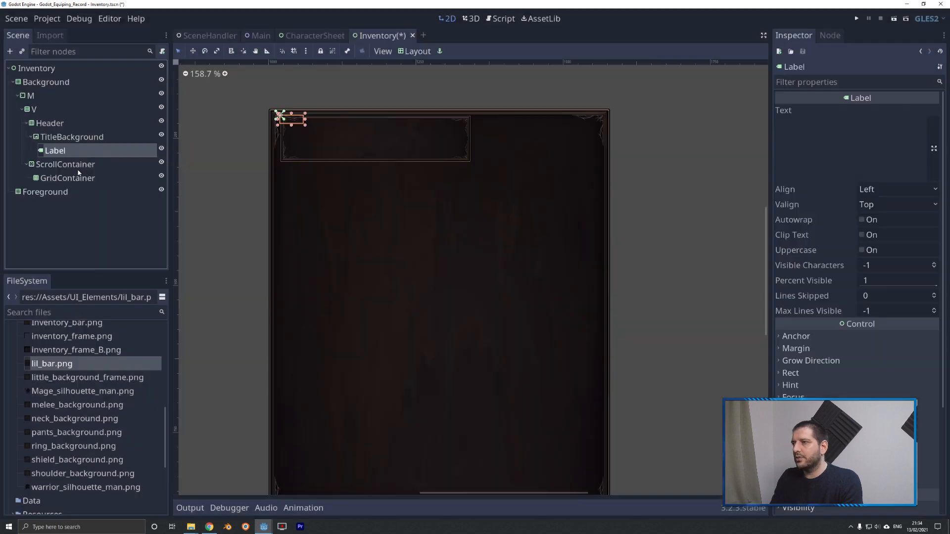
click(414, 51)
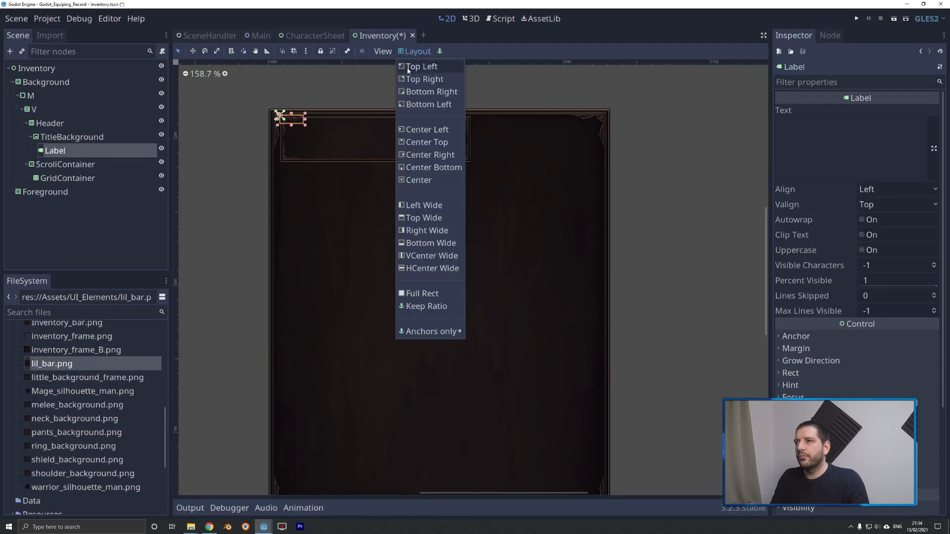
click(425, 292)
Set the label's text to "Inventory" and centre it horizontally and vertically.
click(821, 147)
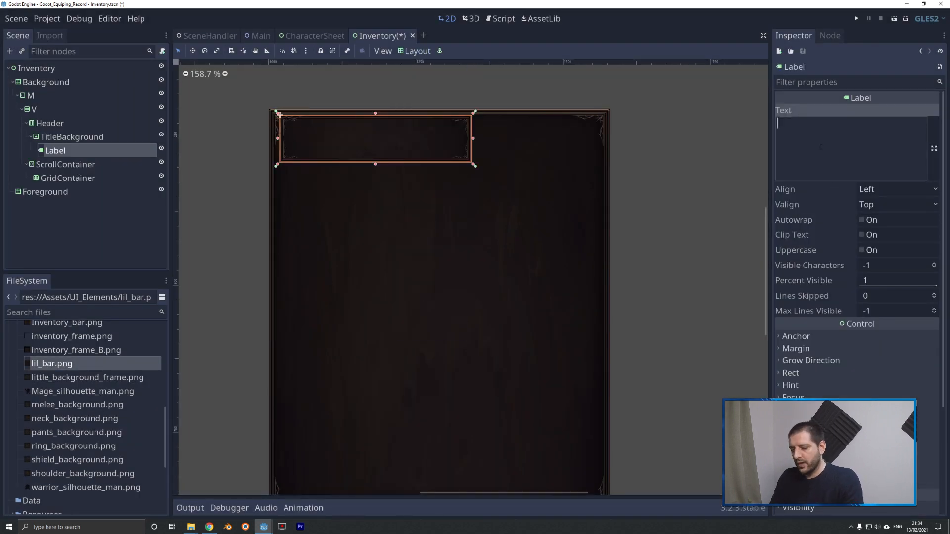
text(Inventory)
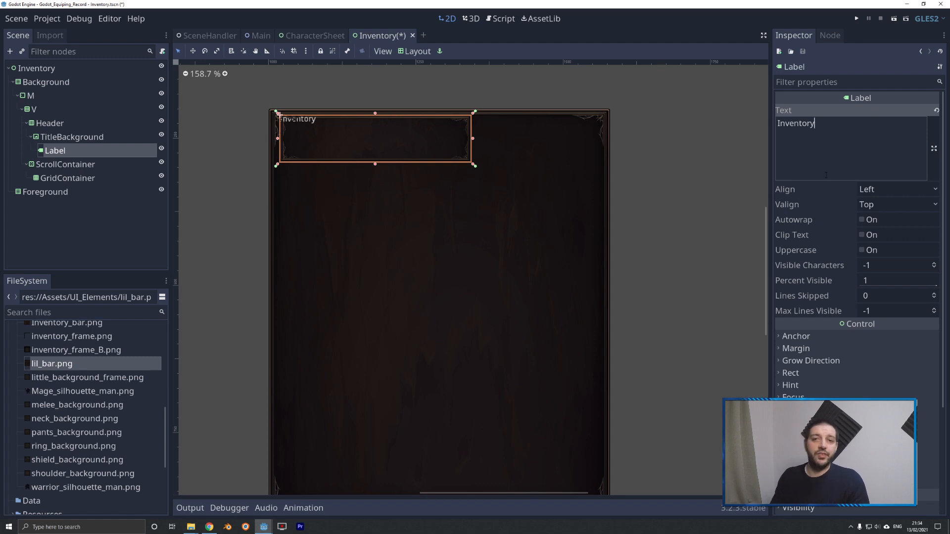
click(886, 191)
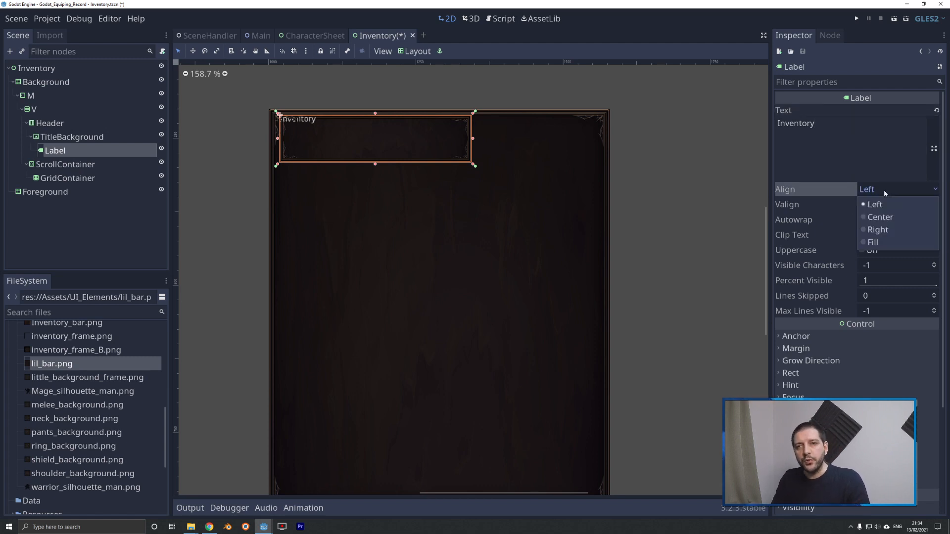
click(883, 217)
click(883, 206)
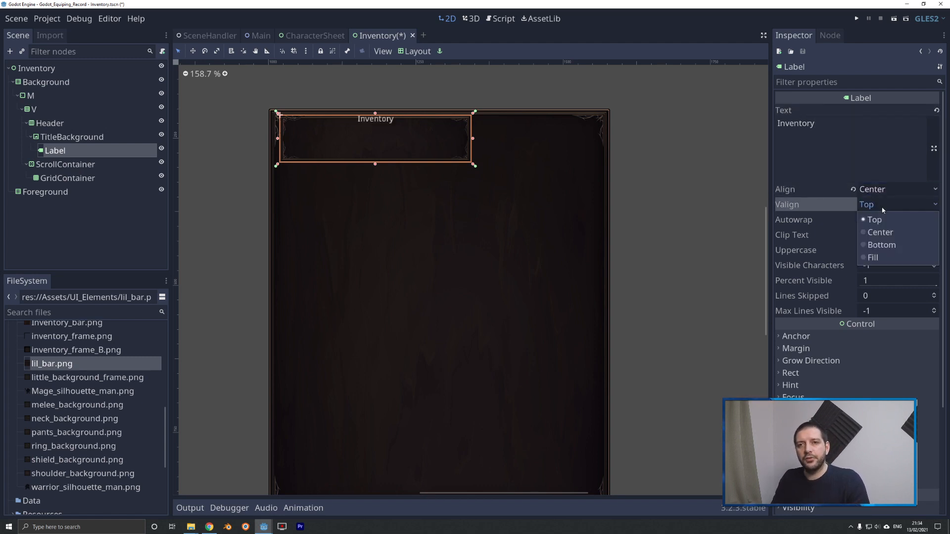
click(884, 234)
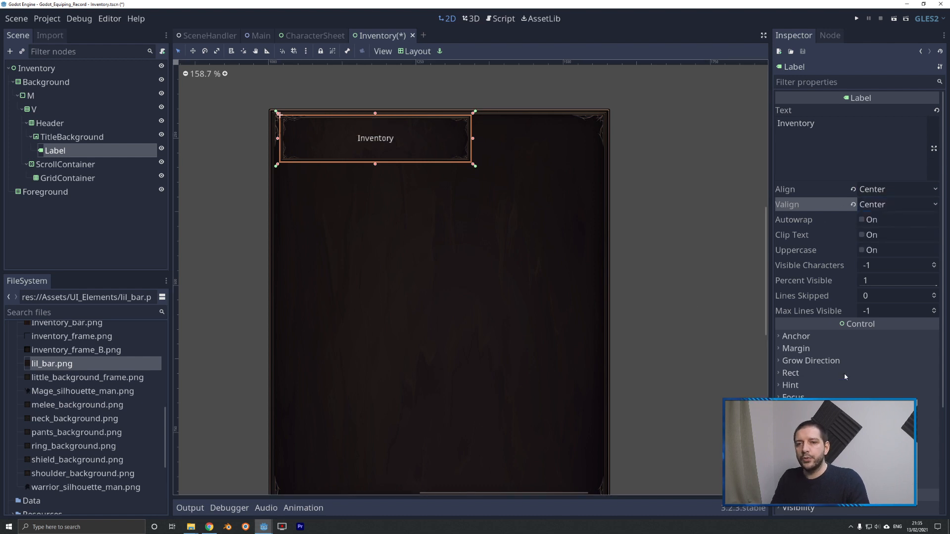
Load Arial_26.tres from the Resources folder as the label's custom font.
scroll(841, 341, down, 3)
click(812, 317)
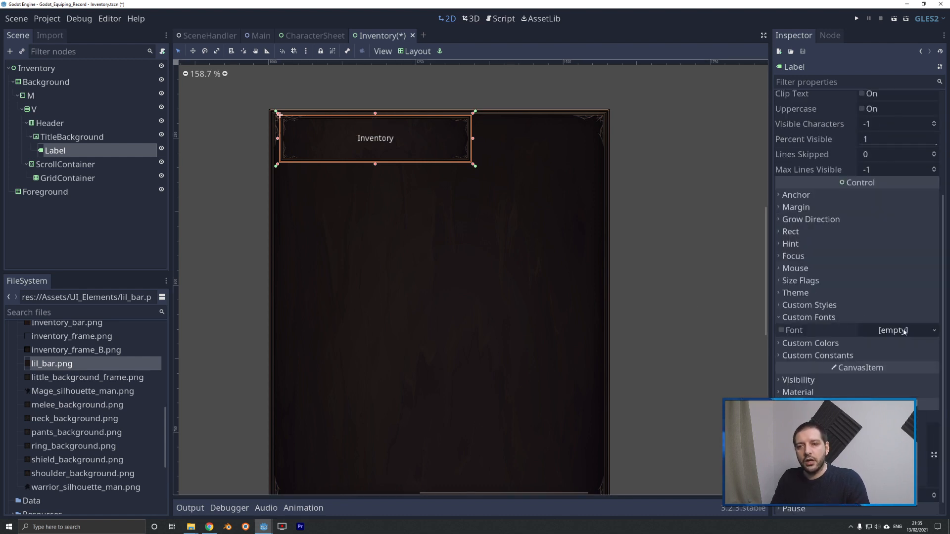
click(926, 331)
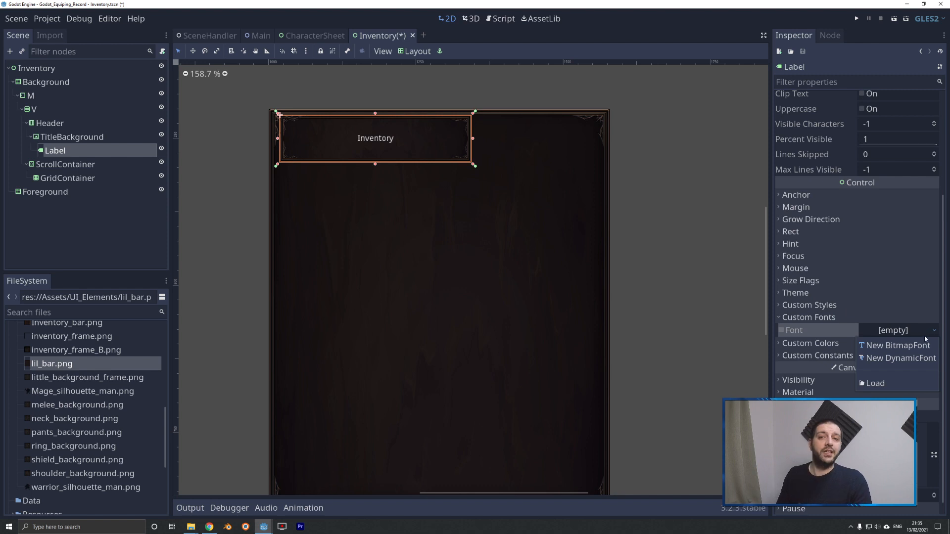
click(888, 384)
double_click(323, 121)
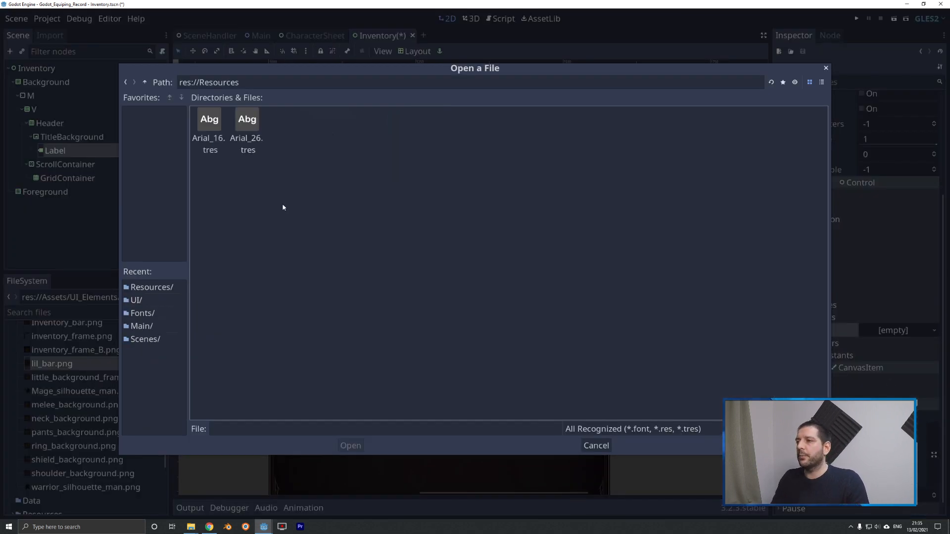
double_click(253, 123)
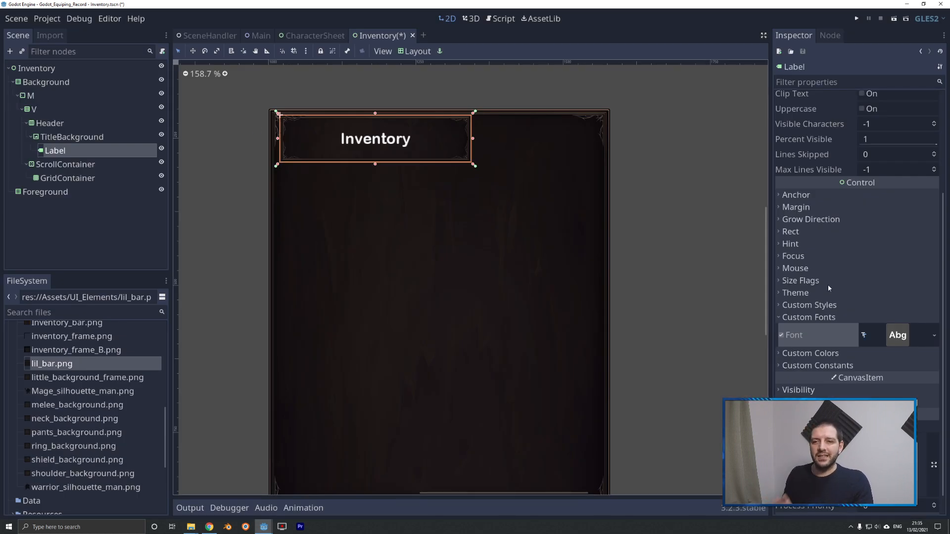
Make the label's custom font unique and set its size to 36.
click(934, 335)
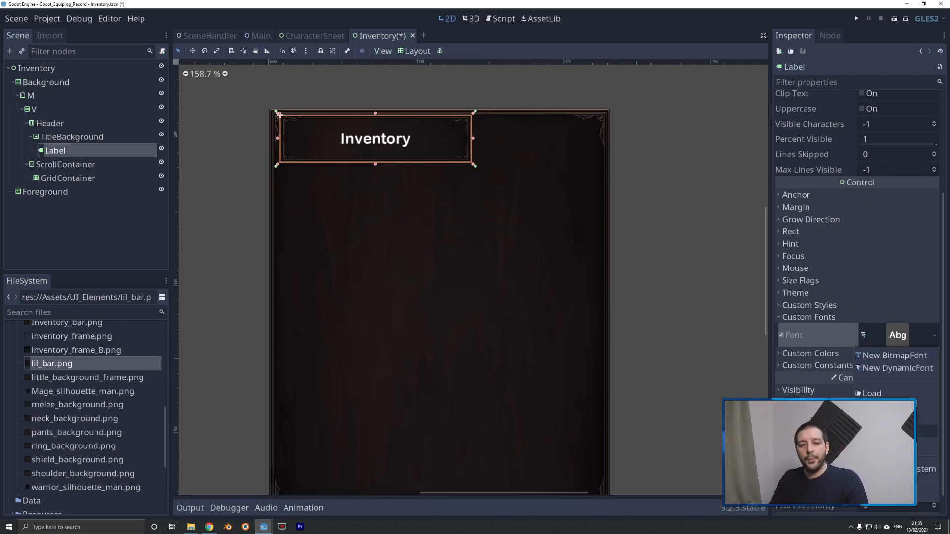
click(897, 368)
click(892, 335)
click(822, 357)
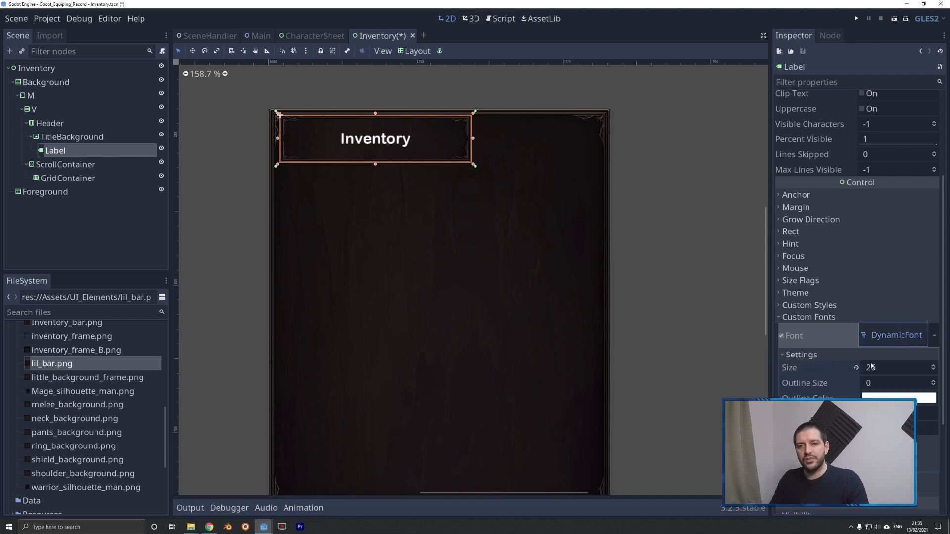
click(881, 368)
text(36)
key(Return)
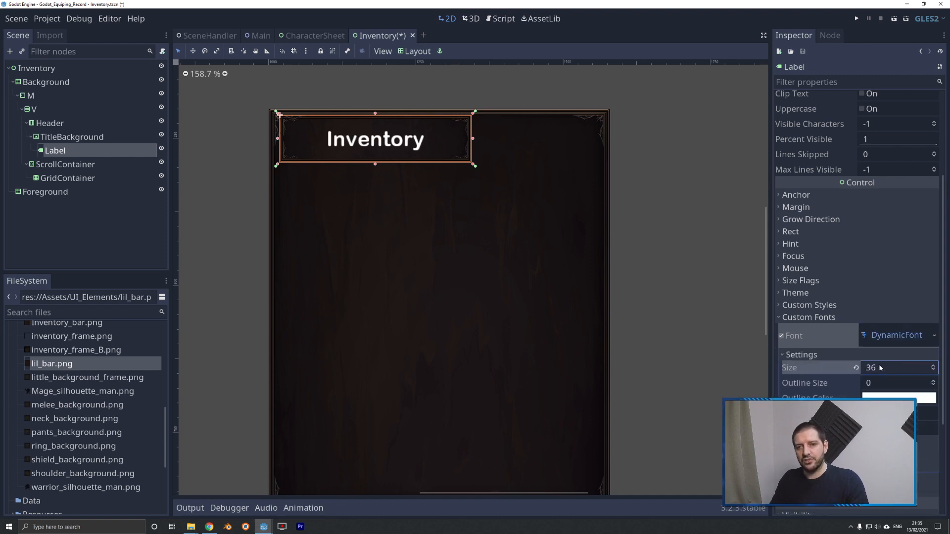
Save the label's font as Arial_36.tres in the res://Resources folder.
click(934, 334)
click(886, 444)
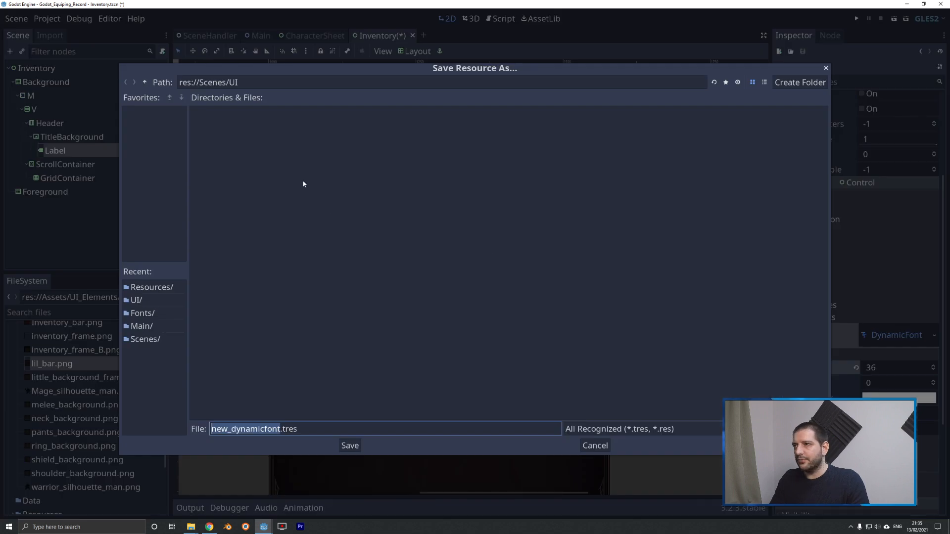
click(144, 82)
click(145, 82)
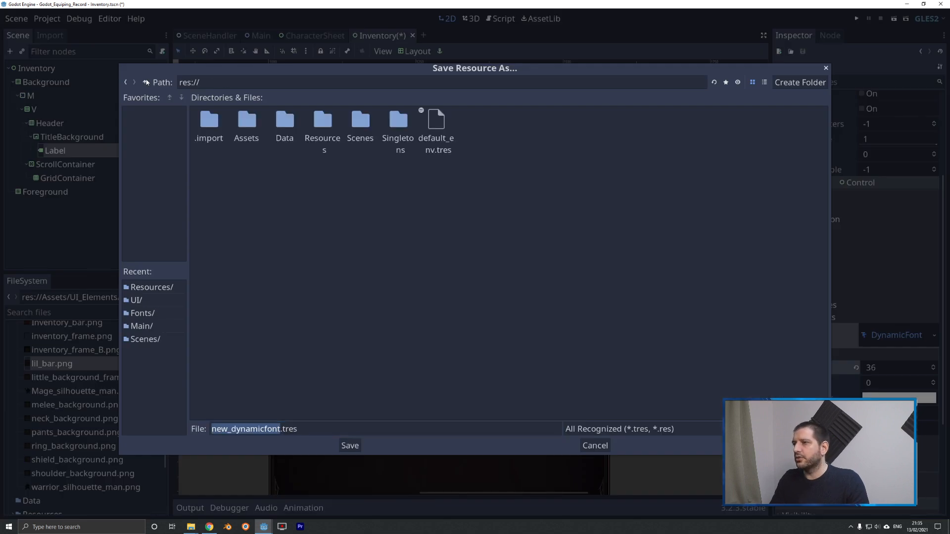
double_click(323, 120)
click(249, 129)
click(232, 429)
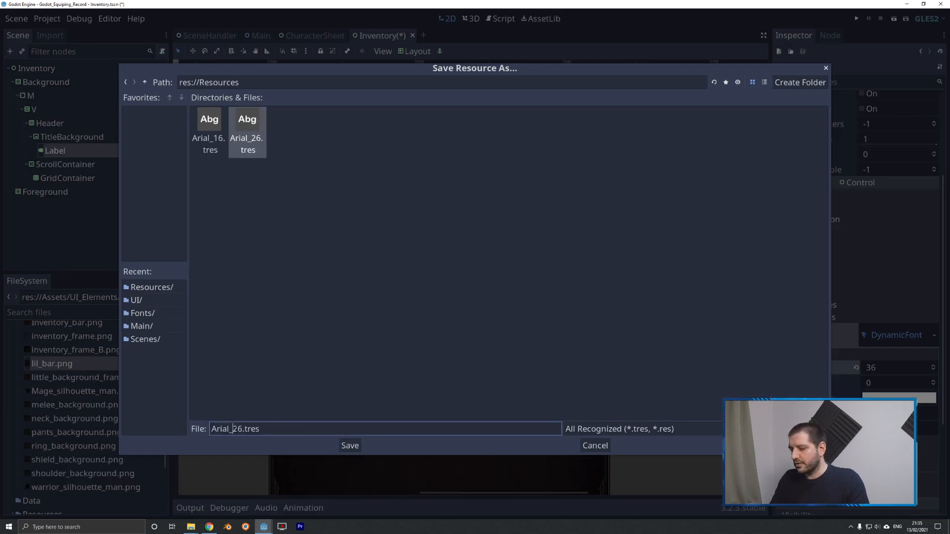
key(Delete)
text(3)
key(Return)
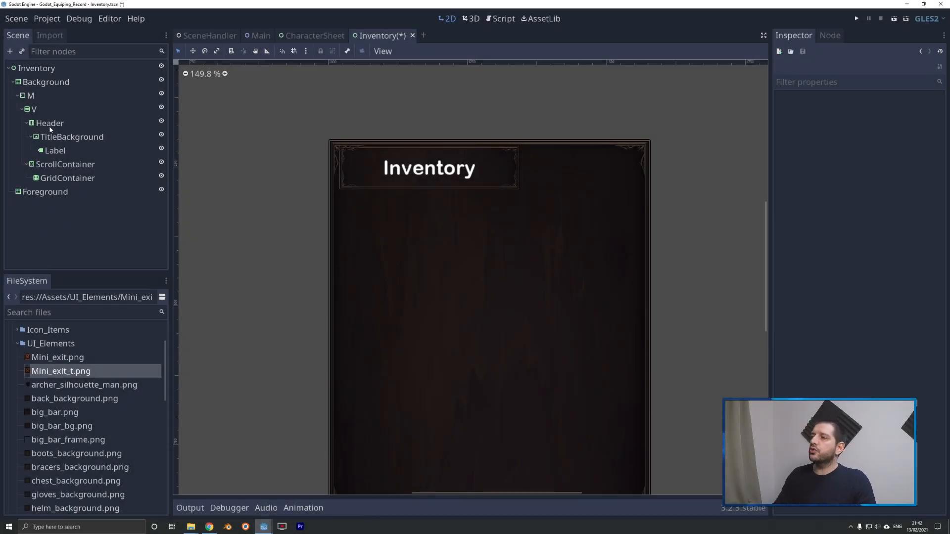
Add a plain Control child node to the Header.
right_click(50, 126)
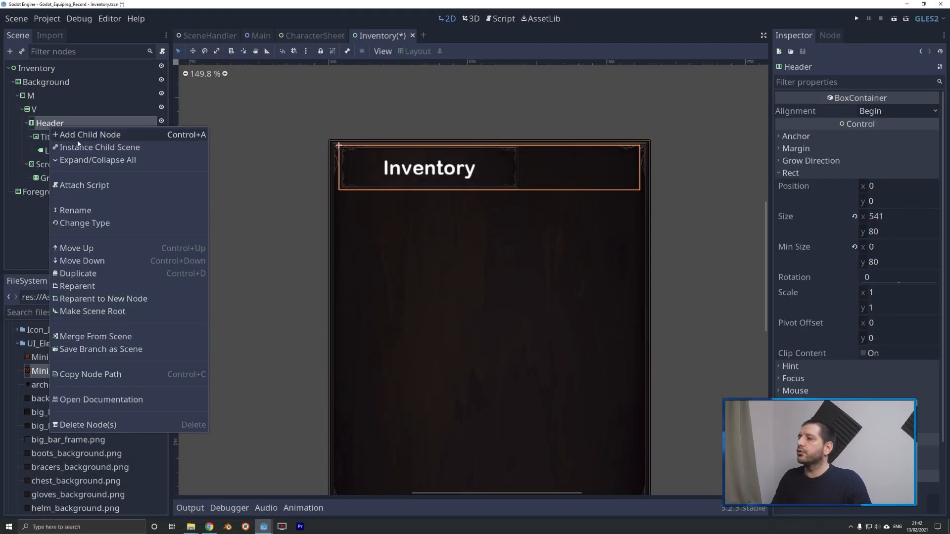
click(75, 134)
text(contr)
key(Return)
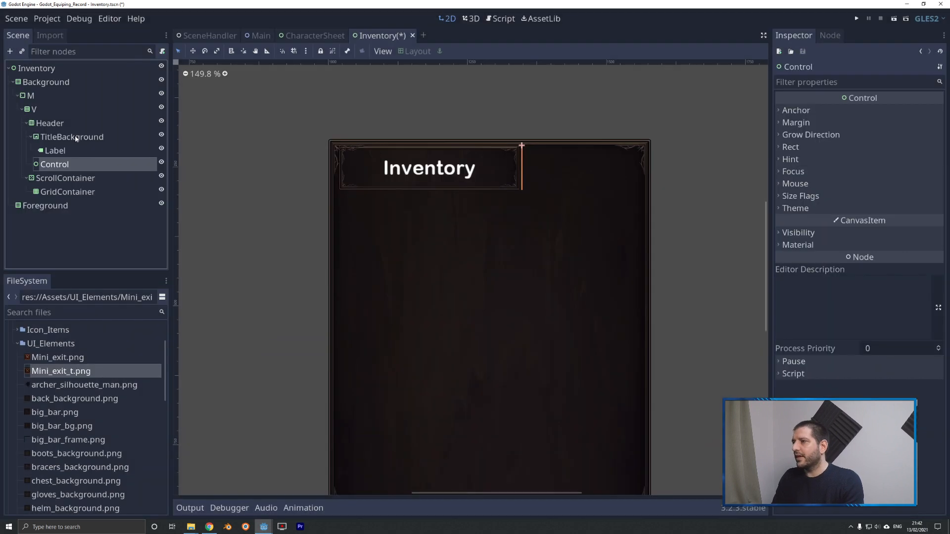
Duplicate the Header's Control node and move the original above TitleBackground.
key(ctrl+d)
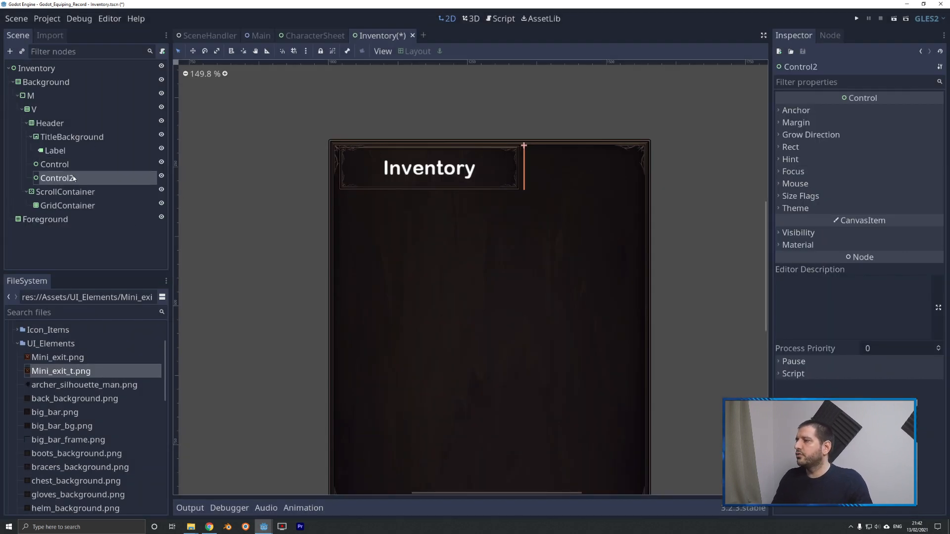
click(55, 164)
drag(55, 164, 50, 133)
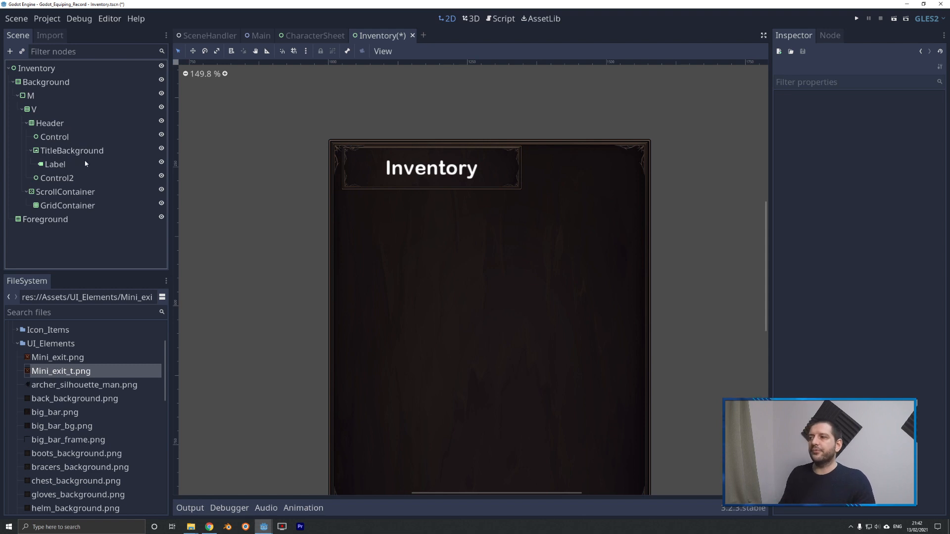
Rename the Header's Control2 node as Exit.
right_click(75, 180)
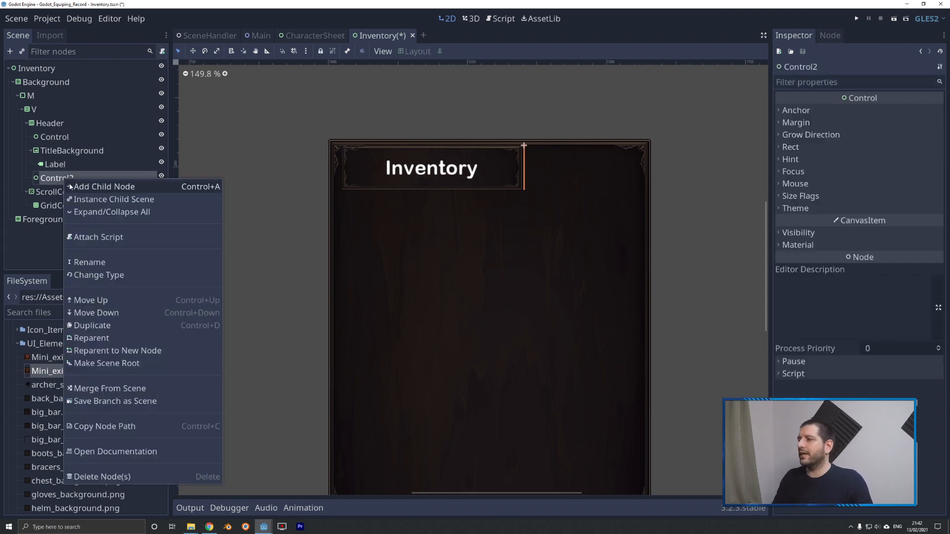
click(88, 263)
text(Exit)
key(Return)
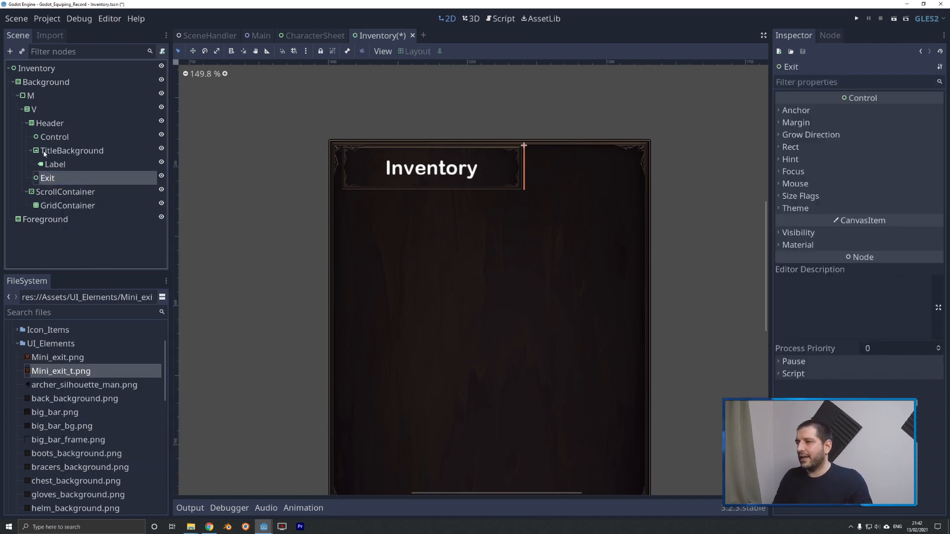
Enable the horizontal Expand size flag on the Header's Control and Exit nodes.
click(52, 137)
click(801, 196)
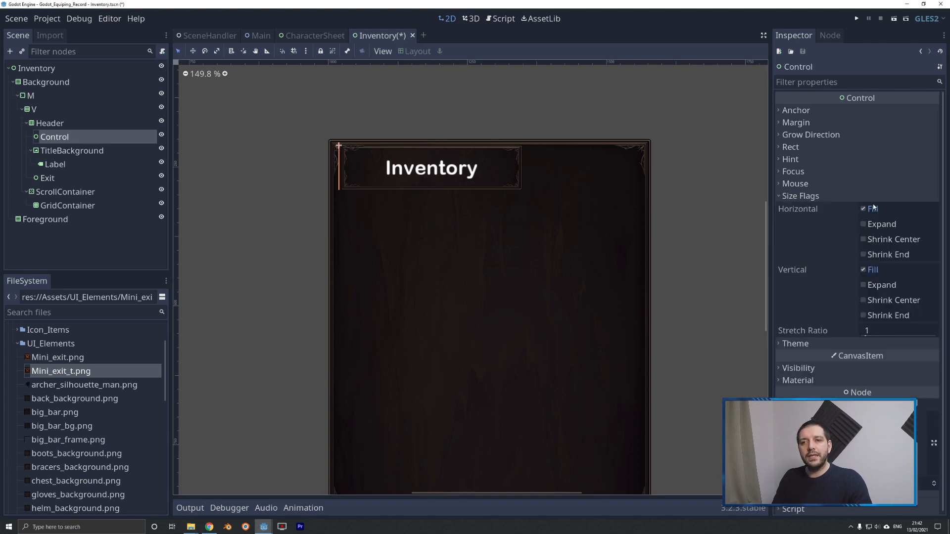
click(863, 225)
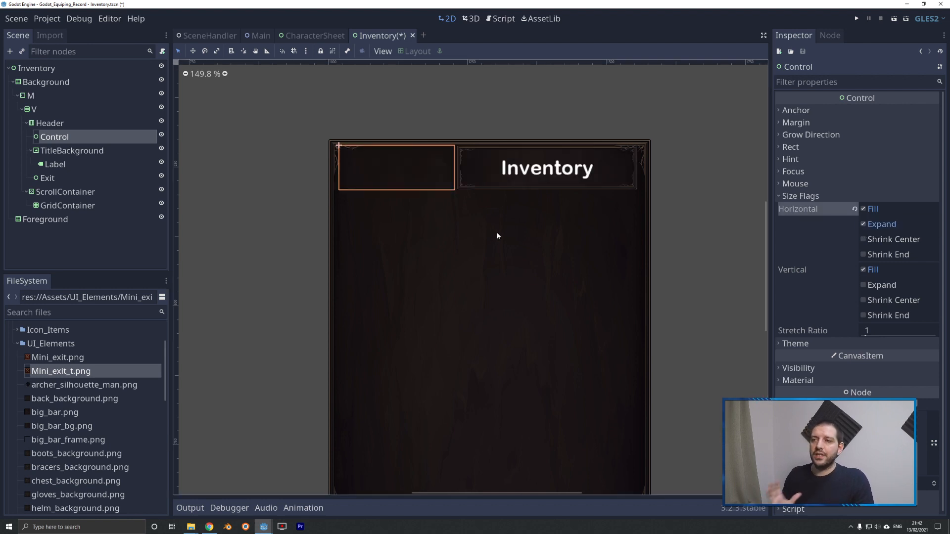
click(49, 178)
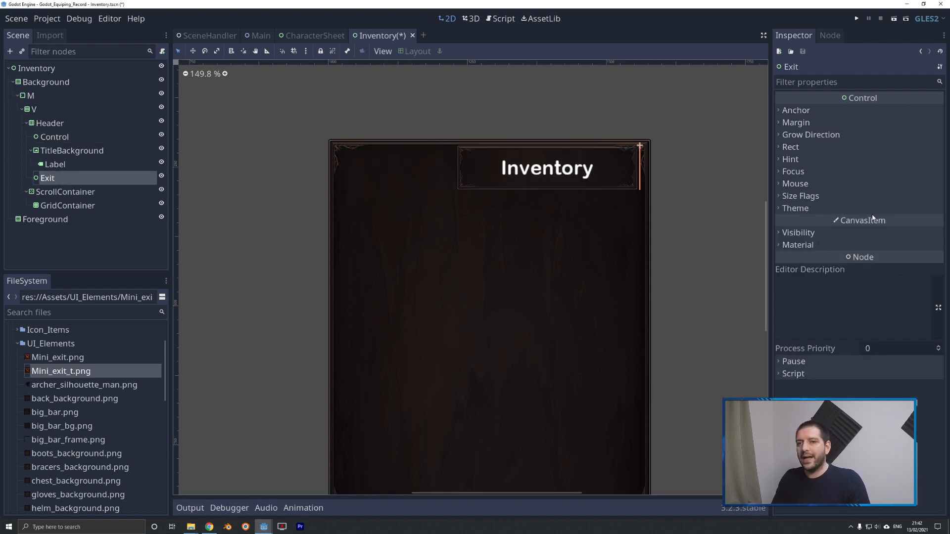
click(799, 197)
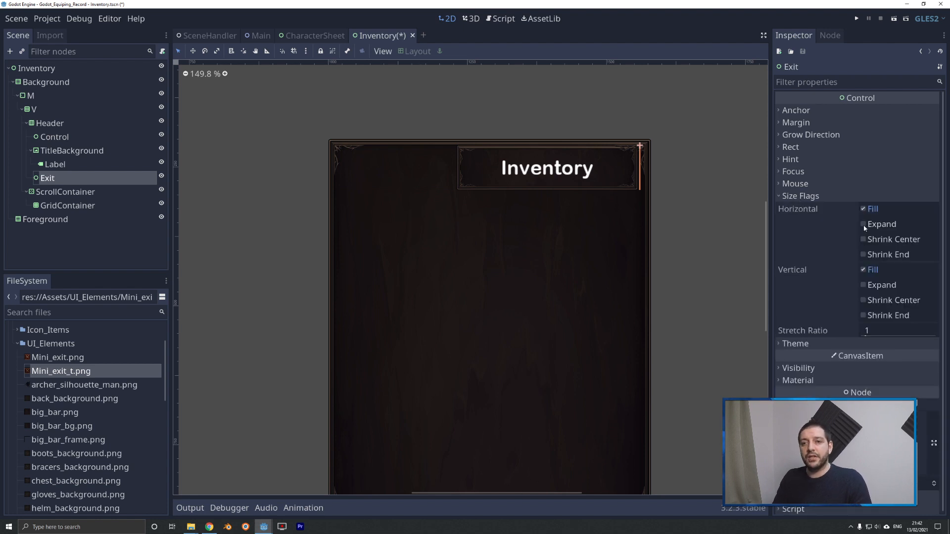
click(863, 225)
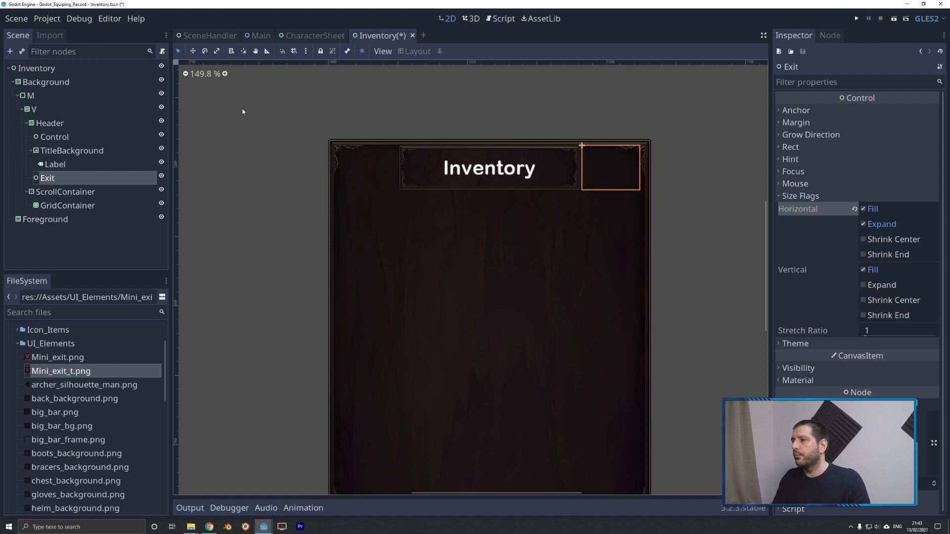
Add a TextureButton child node to the Exit node.
right_click(48, 181)
click(72, 188)
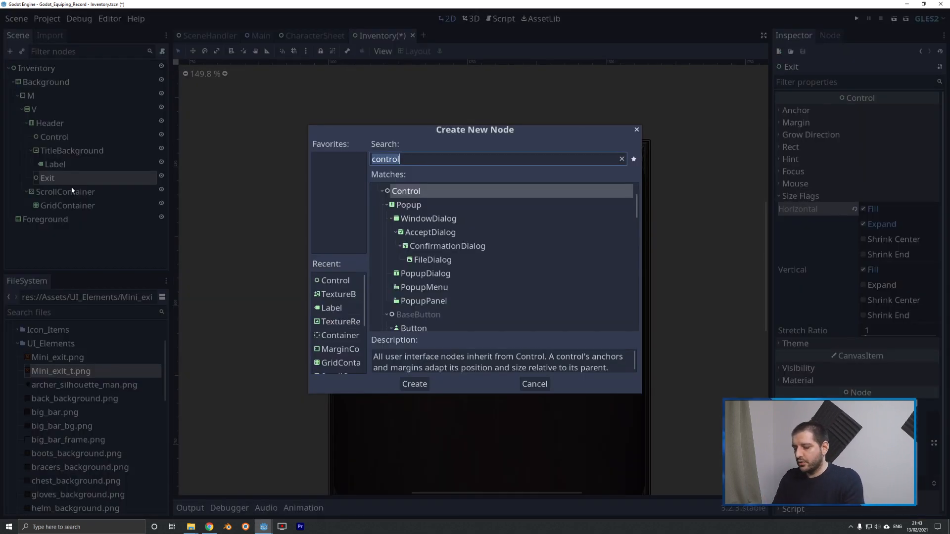
text(texture)
key(Return)
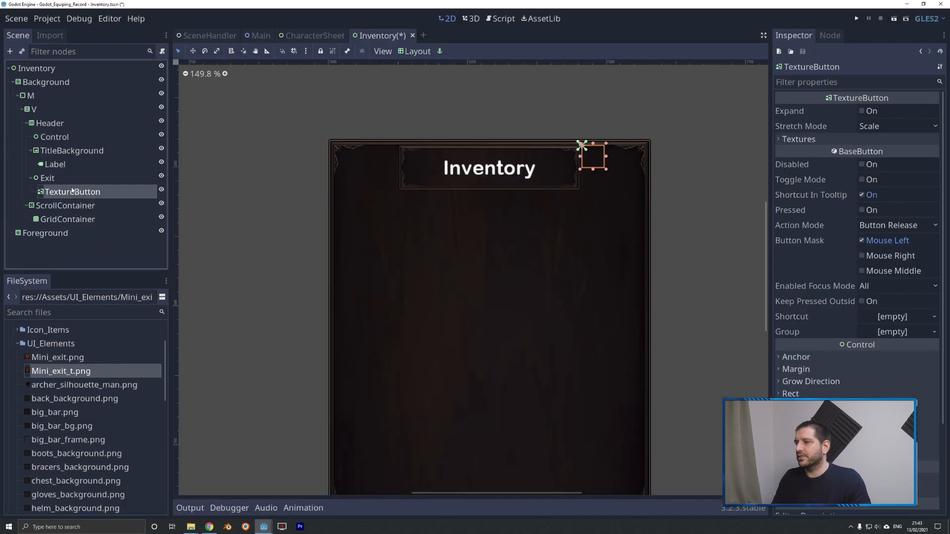
Rename the new TextureButton node as Exit.
right_click(72, 192)
click(98, 272)
text(Exit)
key(Return)
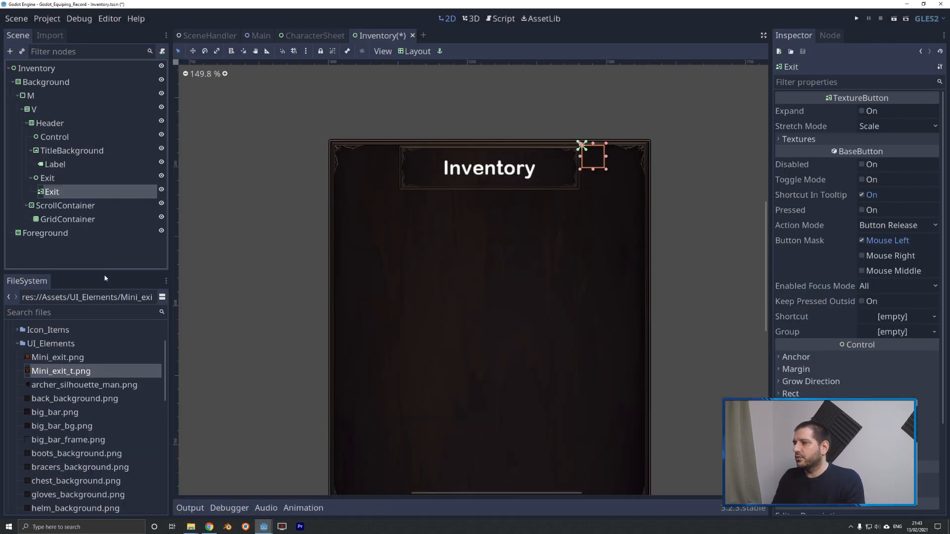
Rename the texture button node beneath the Exit control as Button.
right_click(46, 188)
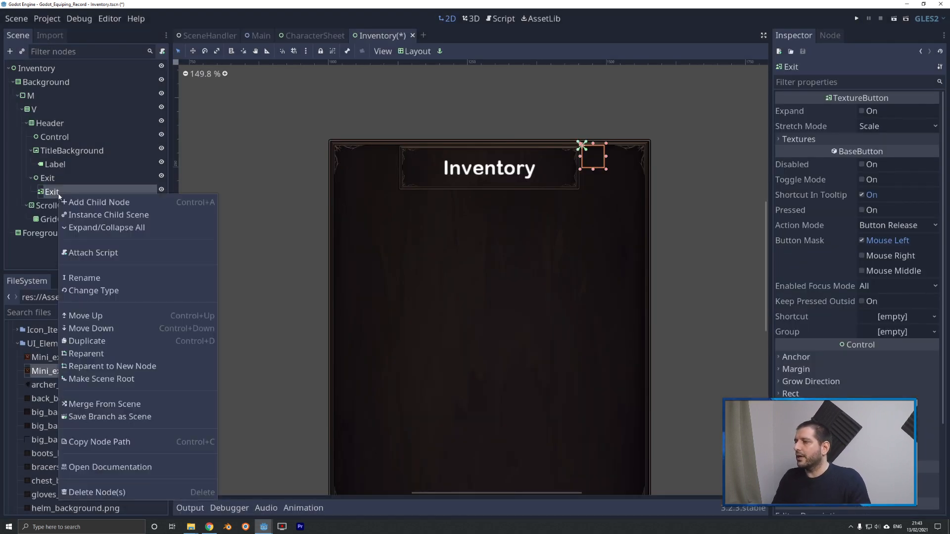
click(89, 277)
text(Button)
key(Return)
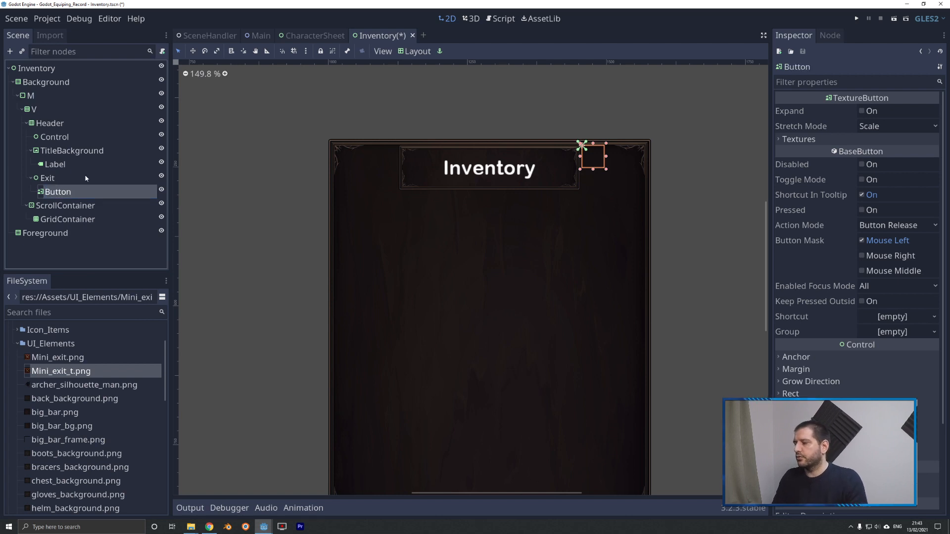
Set the Button's minimum size to 50 by 50 and enable its texture Expand option.
click(790, 393)
scroll(897, 370, down, 2)
click(897, 364)
text(50)
key(Tab)
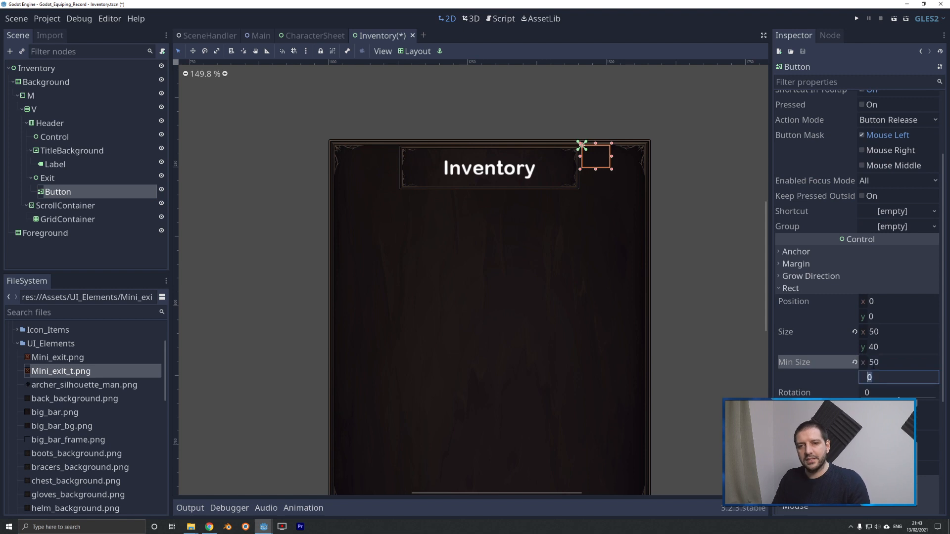
text(50)
key(Tab)
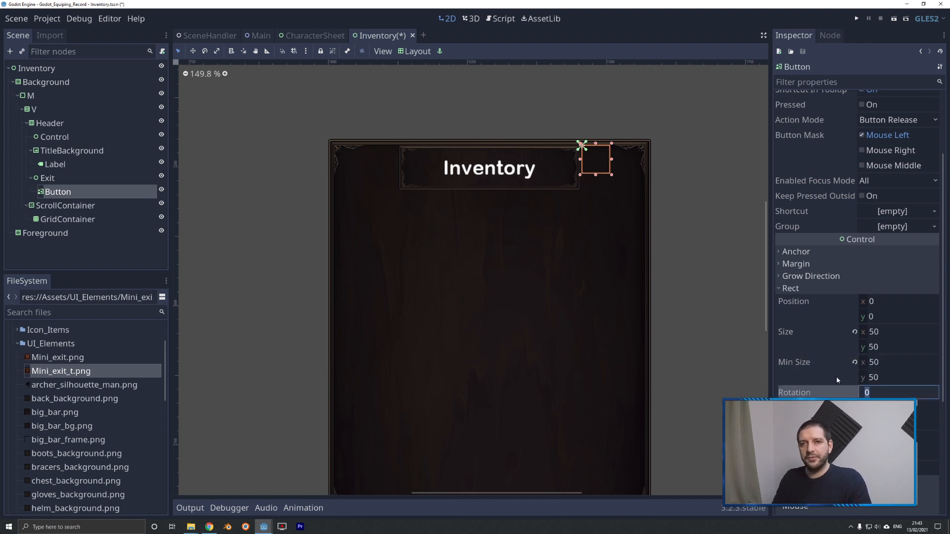
drag(941, 297, 942, 236)
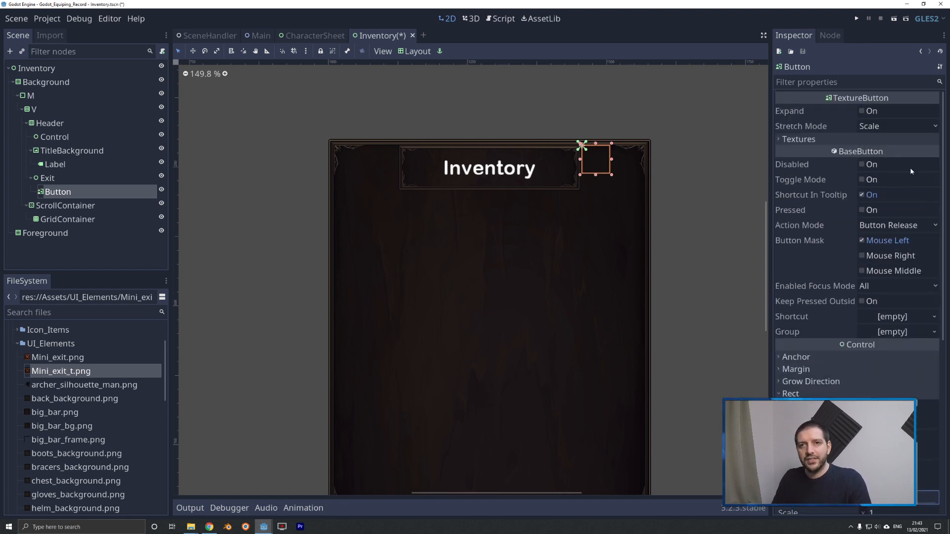
click(861, 110)
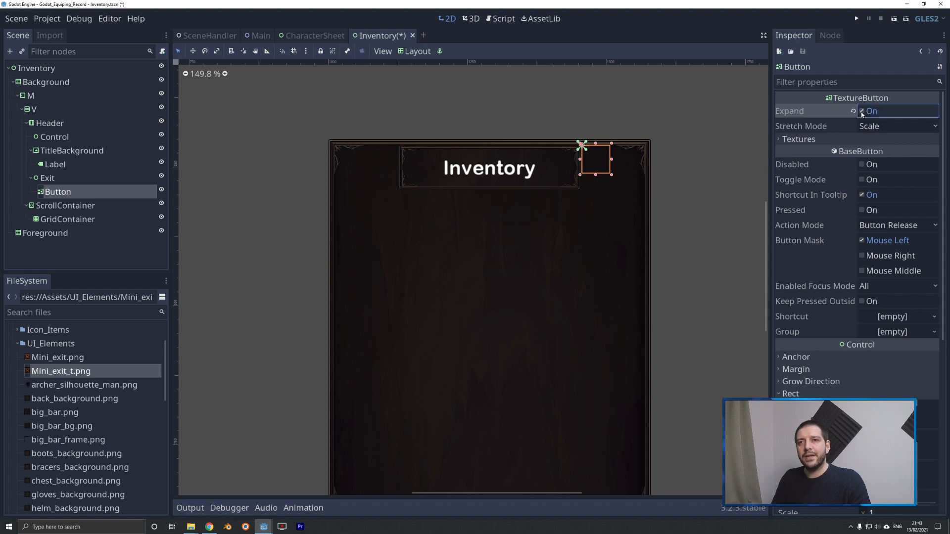
Assign Mini_exit.png as the Button's Normal texture and Mini_exit_t.png as its Pressed texture.
click(799, 140)
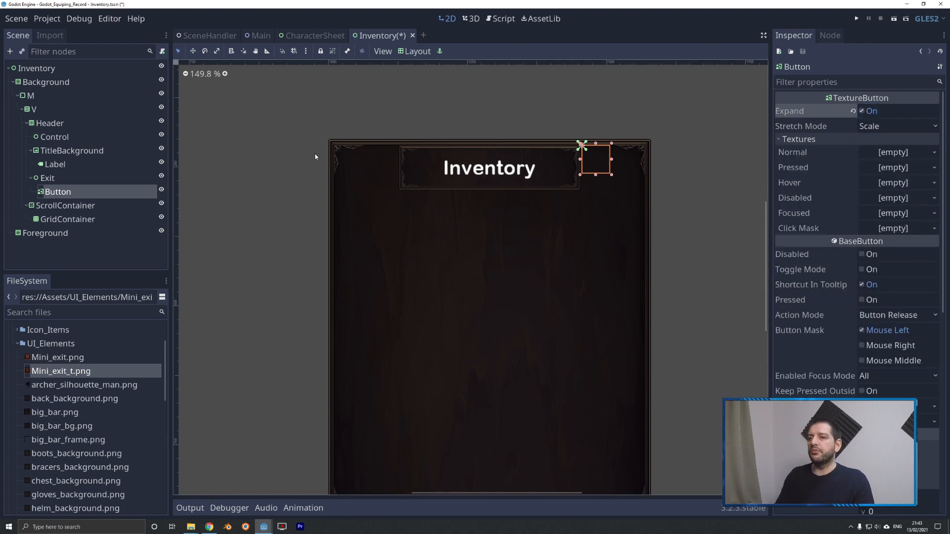
click(53, 358)
click(57, 371)
click(57, 359)
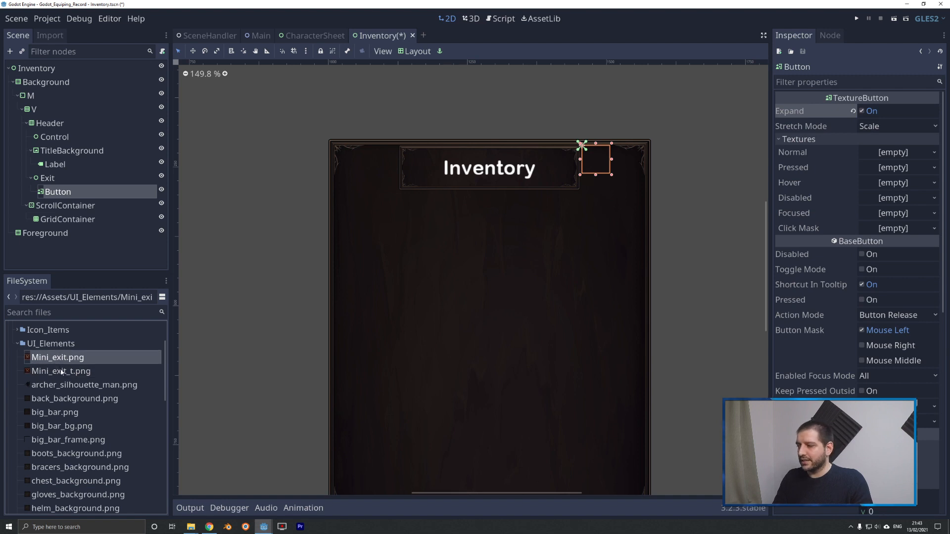
click(61, 374)
drag(57, 358, 885, 155)
drag(54, 371, 891, 179)
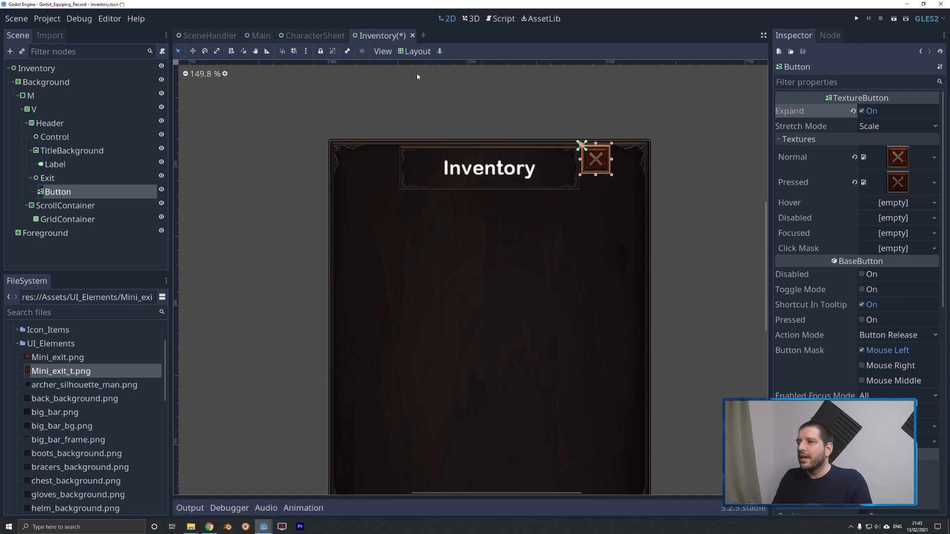
Apply the Top Right layout preset to the Button within the Exit control.
click(408, 52)
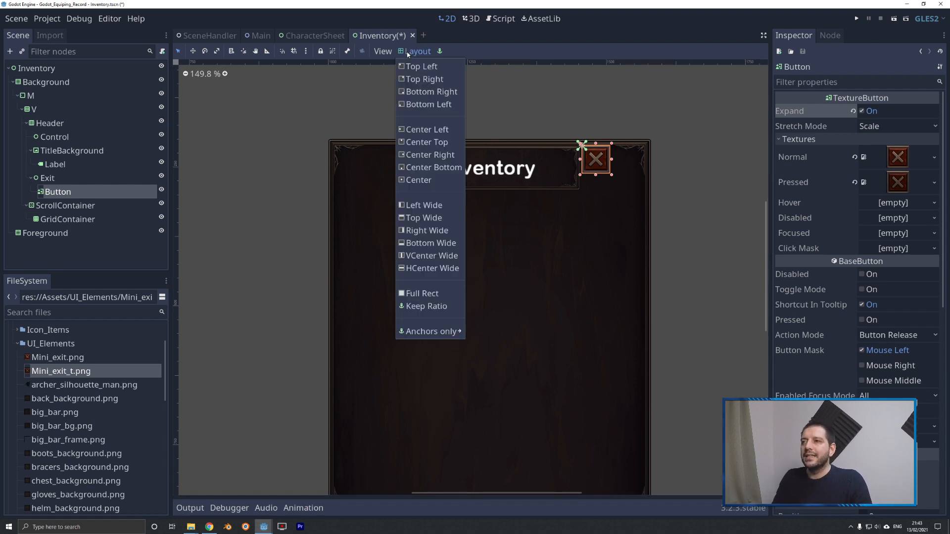
click(423, 79)
scroll(644, 153, up, 4)
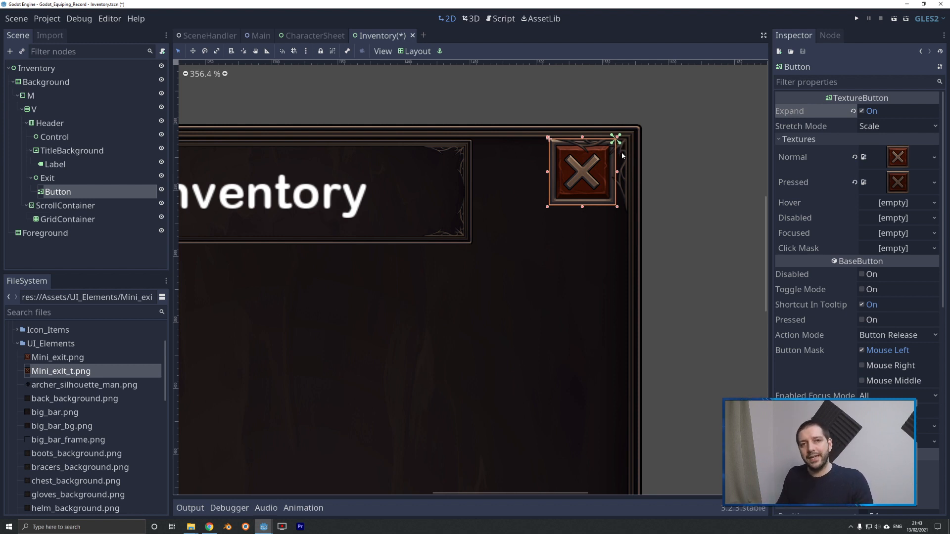
scroll(621, 156, up, 4)
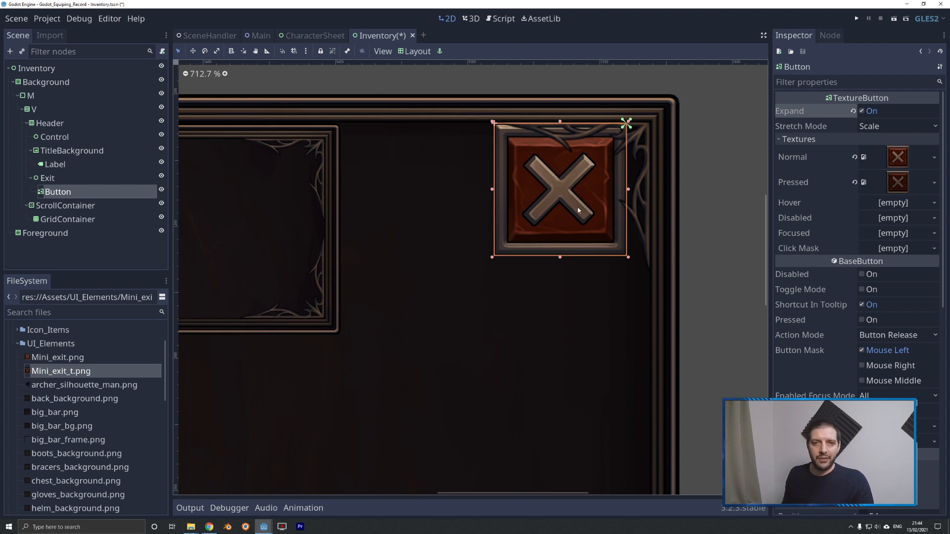
Set the Button's left margin to -58 and its right margin to -8.
scroll(836, 277, down, 5)
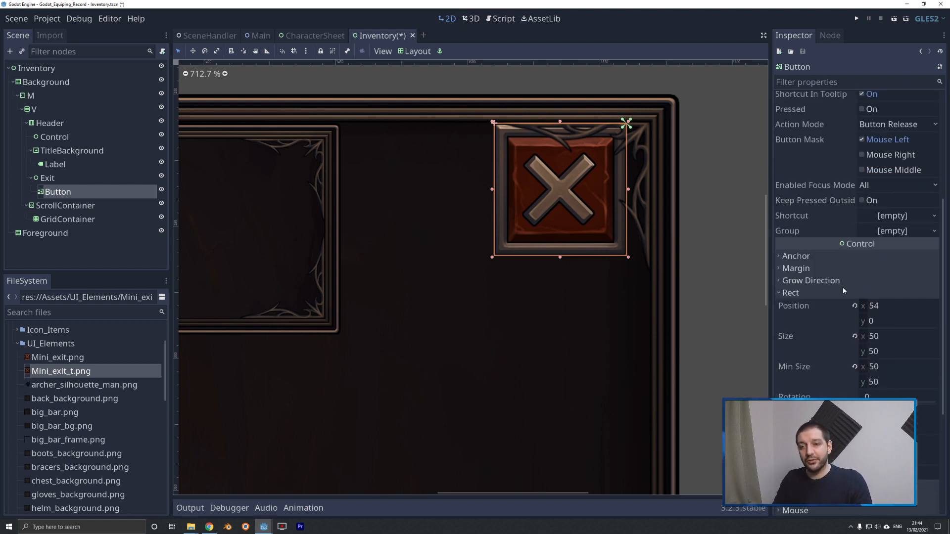
click(796, 256)
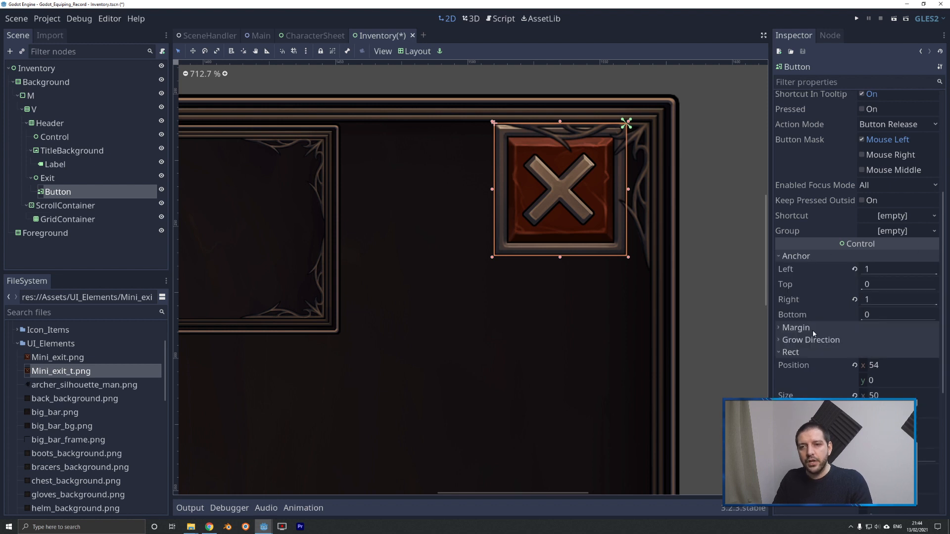
click(796, 327)
click(804, 258)
click(885, 282)
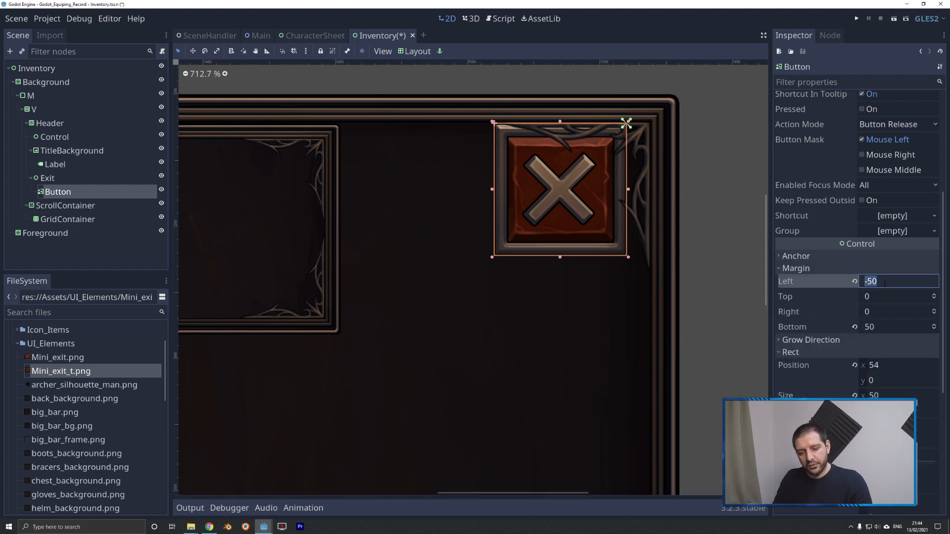
text(-58)
key(Tab)
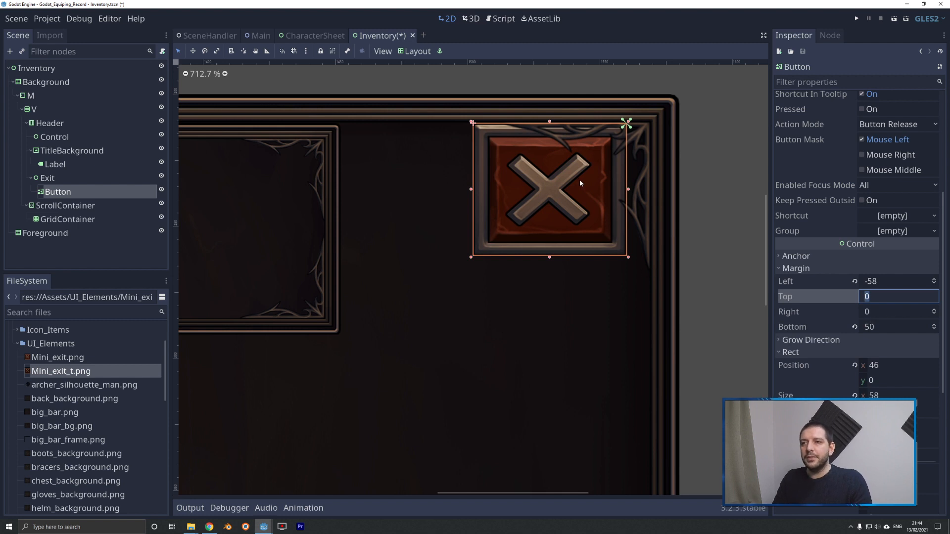
click(877, 312)
text(-)
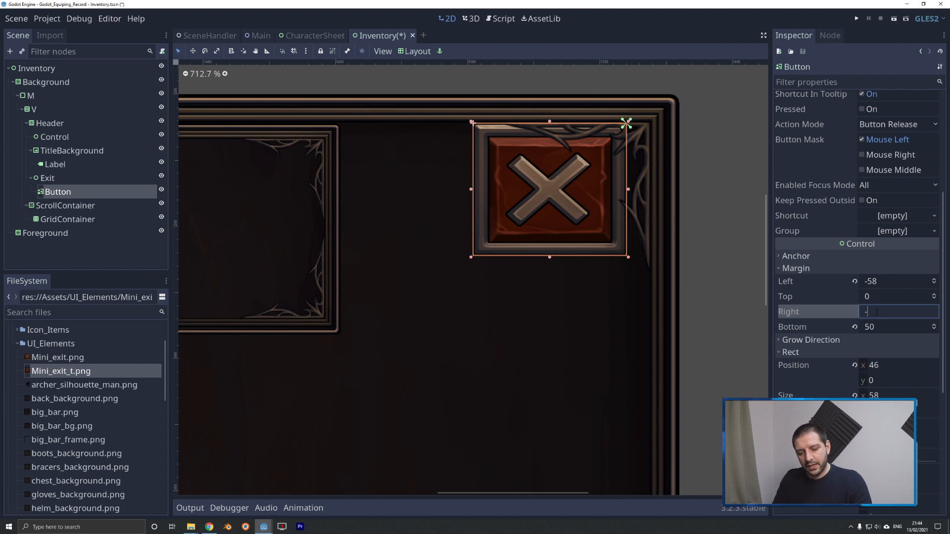
text(8)
key(Return)
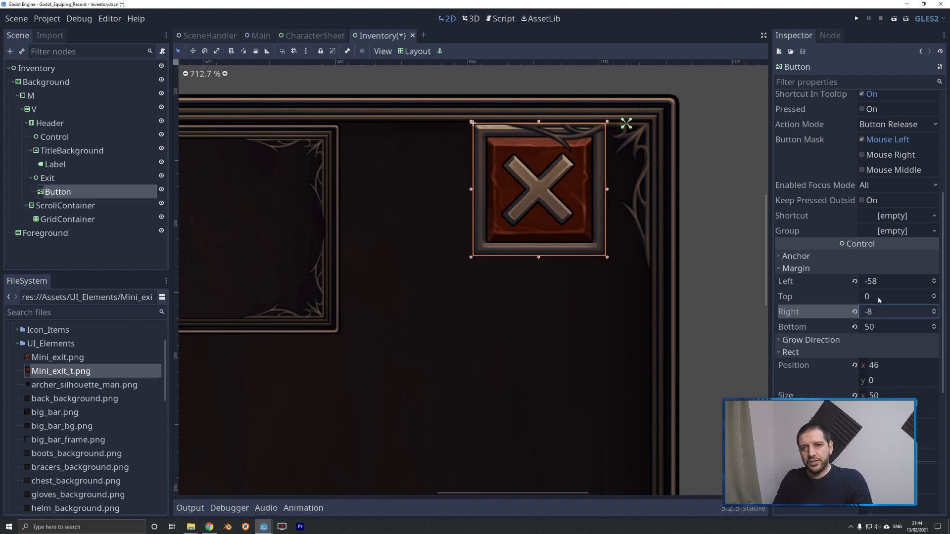
Set the Button's top margin to 16 and check its placement in the inventory header.
click(880, 298)
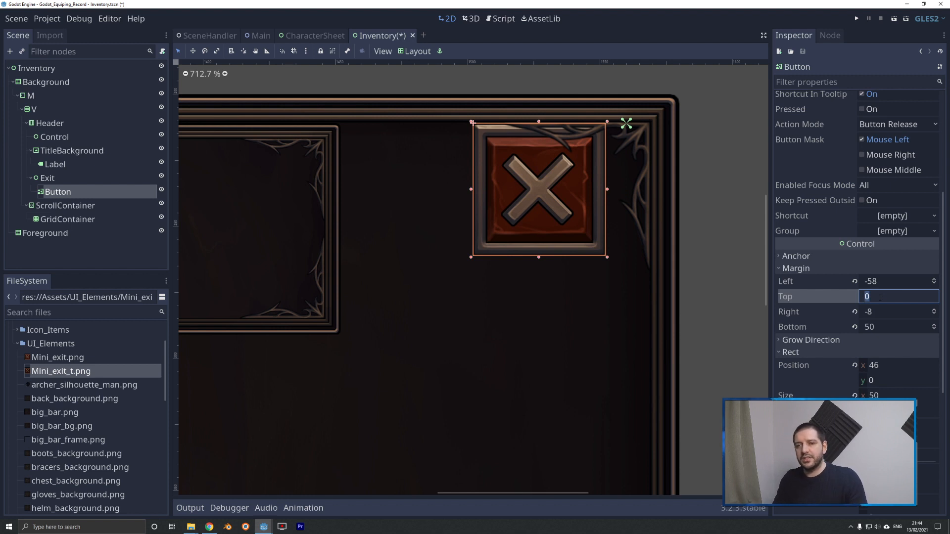
text(16)
key(Tab)
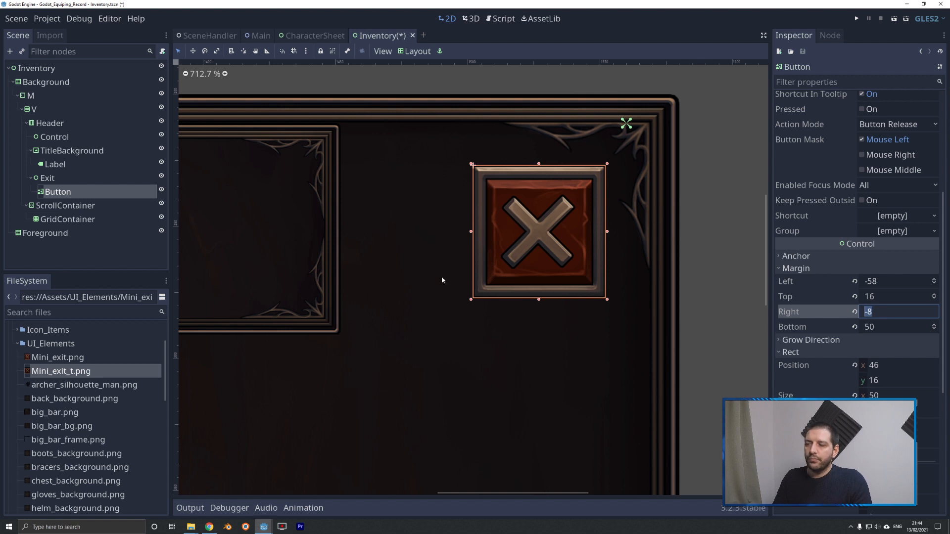
click(728, 205)
scroll(728, 203, down, 7)
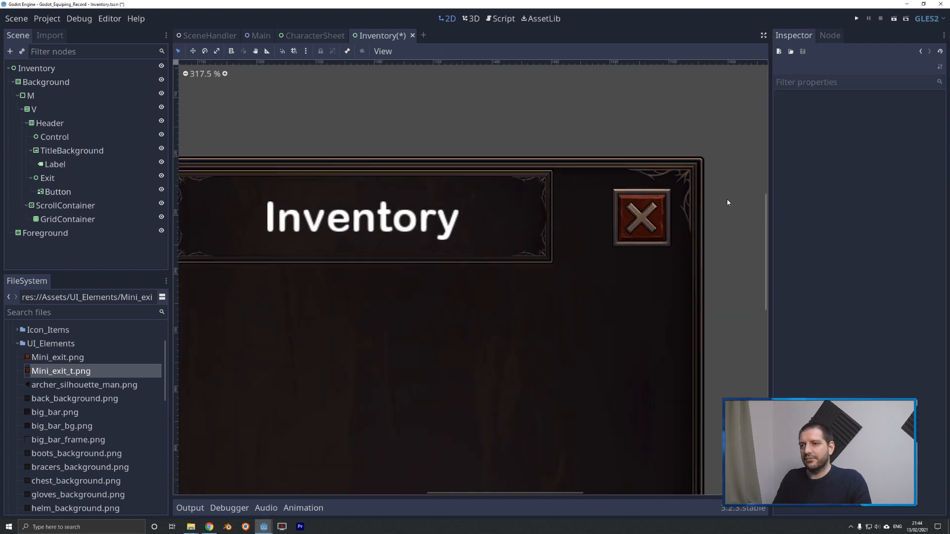
scroll(731, 153, down, 4)
scroll(433, 131, up, 1)
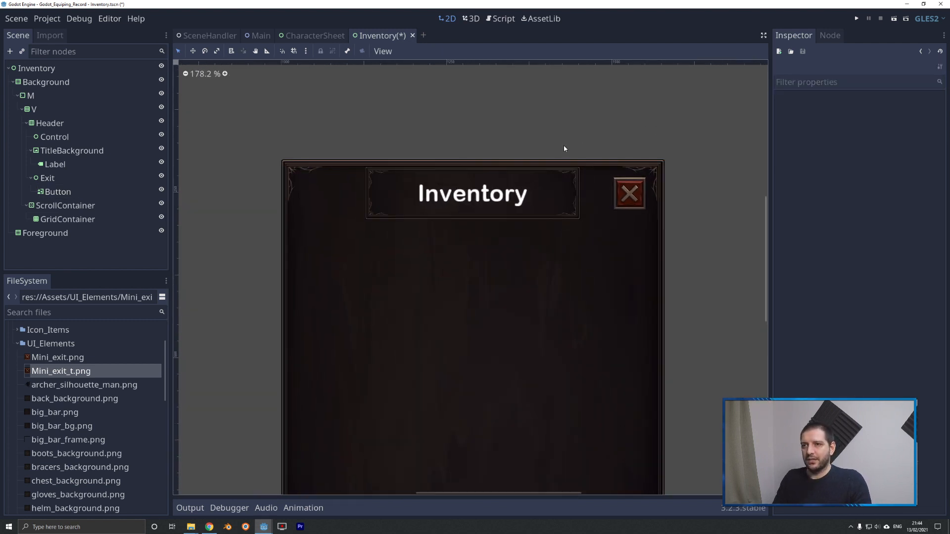
scroll(463, 208, down, 1)
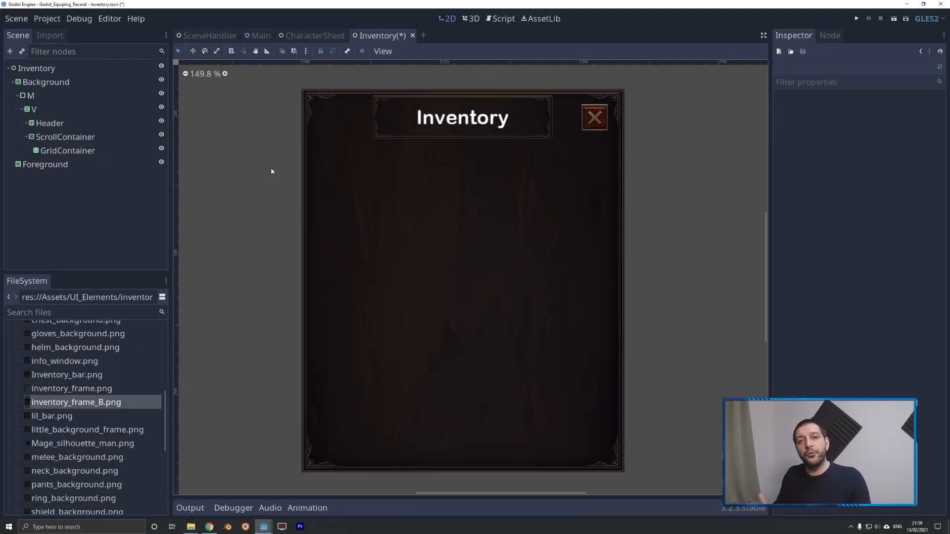
Add a TextureRect node as a child of GridContainer and rename it Inv1.
right_click(54, 150)
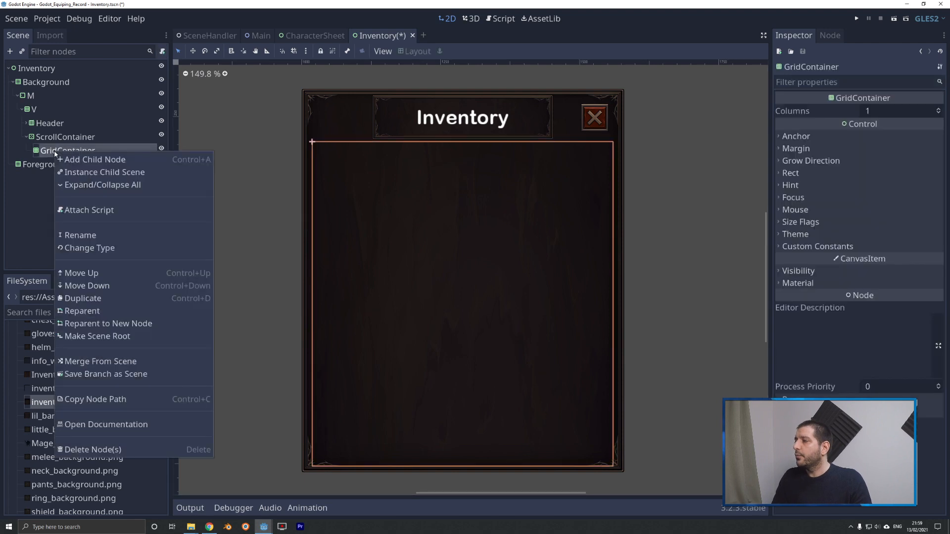
click(87, 160)
key(Down)
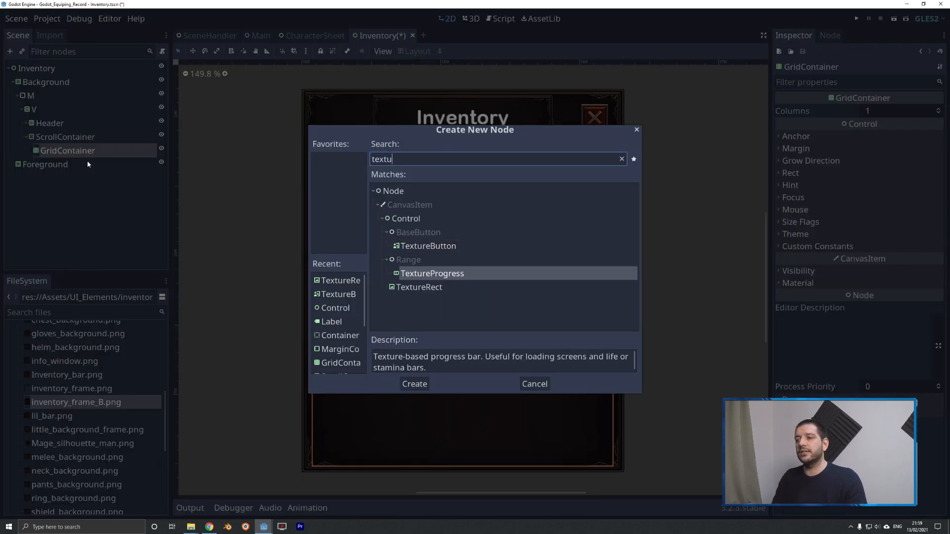
key(Down)
key(Return)
right_click(39, 167)
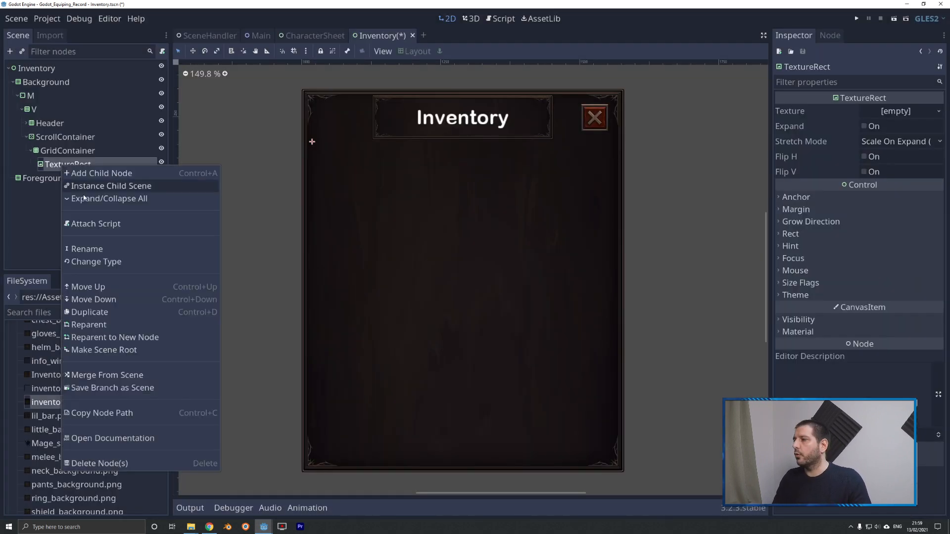
click(85, 245)
text(Inv1)
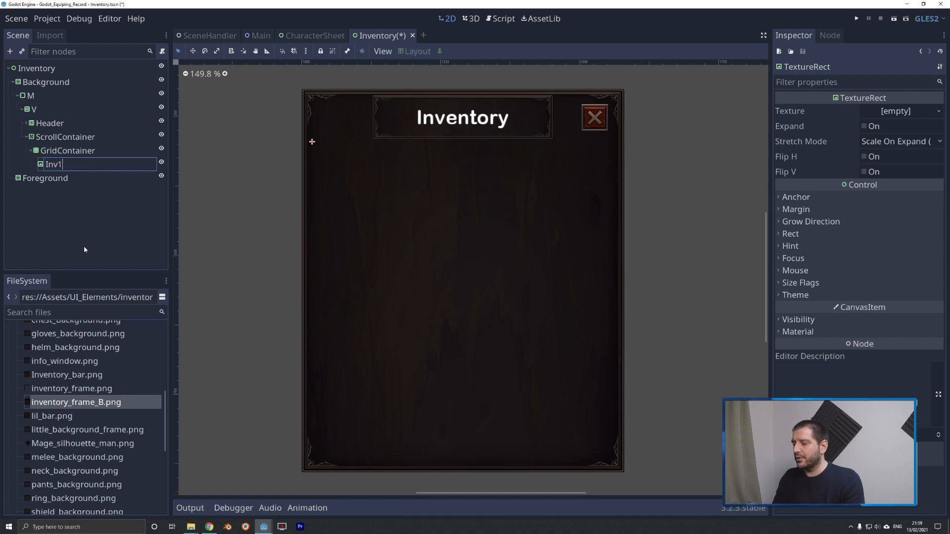
key(Return)
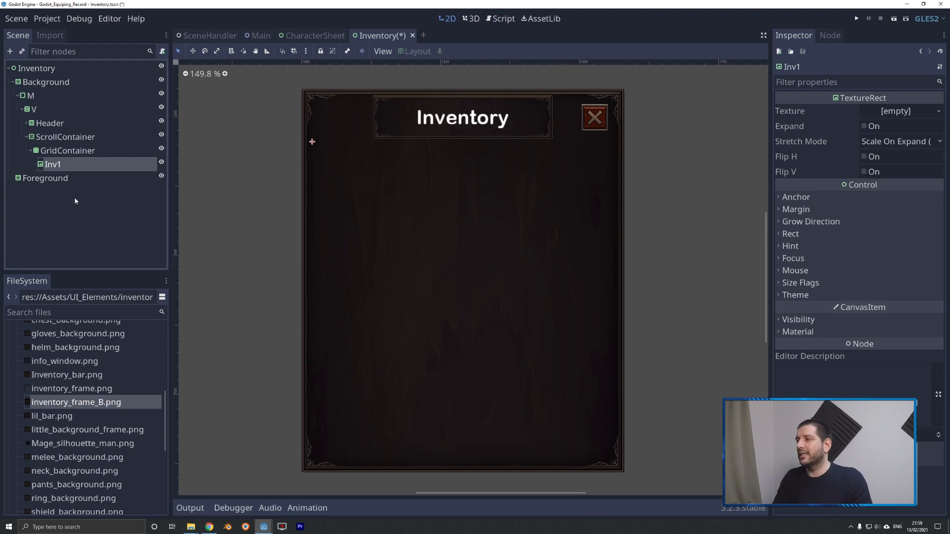
Set Inv1's minimum size to 95 by 95 in its Rect properties.
click(790, 234)
click(890, 307)
text(95)
key(Tab)
text(95)
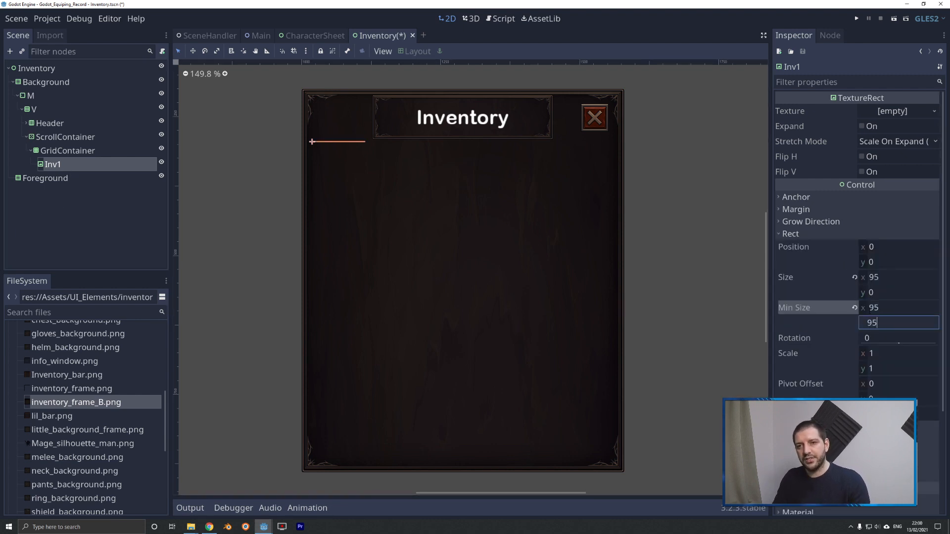
key(Tab)
Enable Expand on Inv1 and assign inventory_frame_B.png as its texture.
click(55, 168)
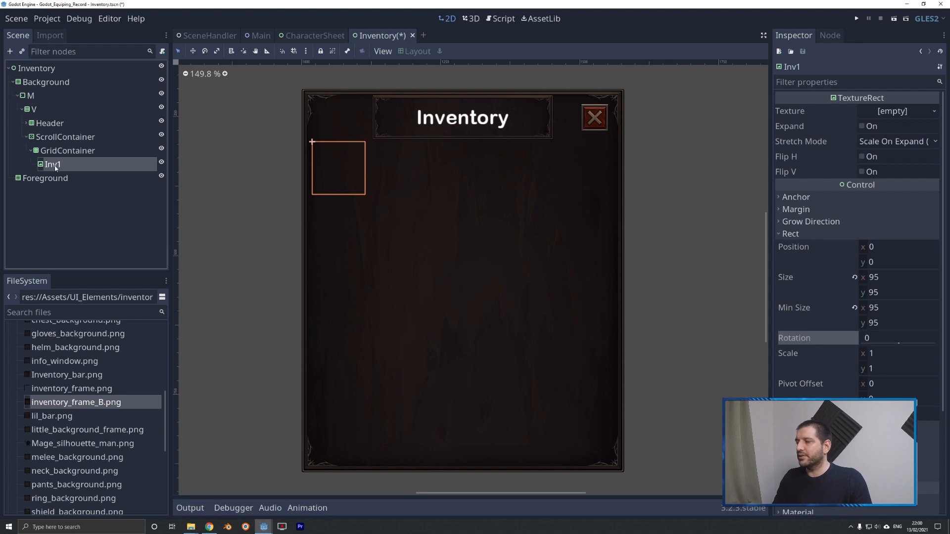
scroll(251, 134, up, 8)
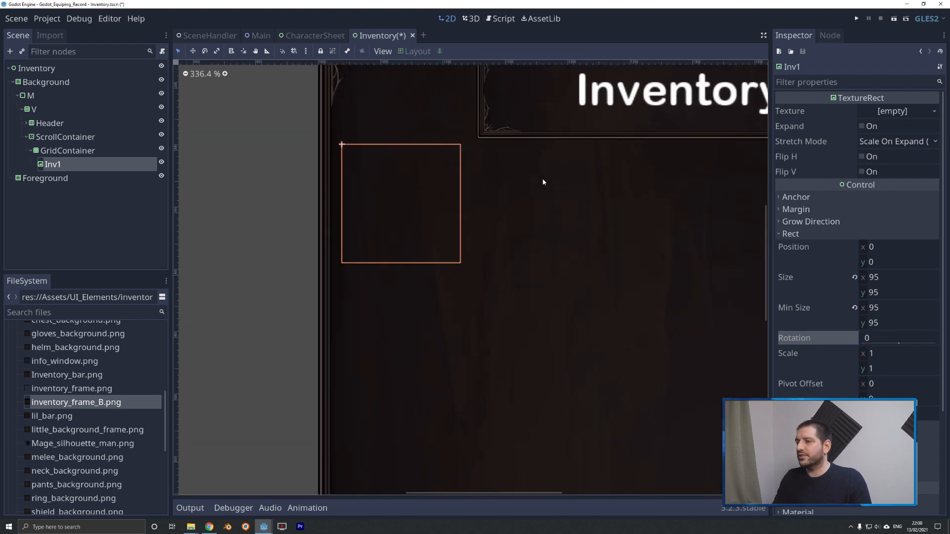
click(864, 126)
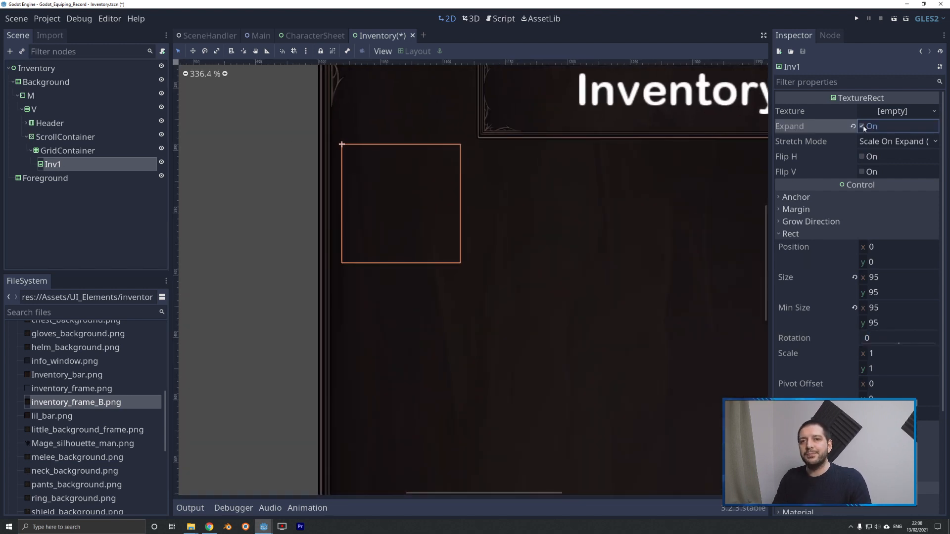
drag(52, 406, 899, 116)
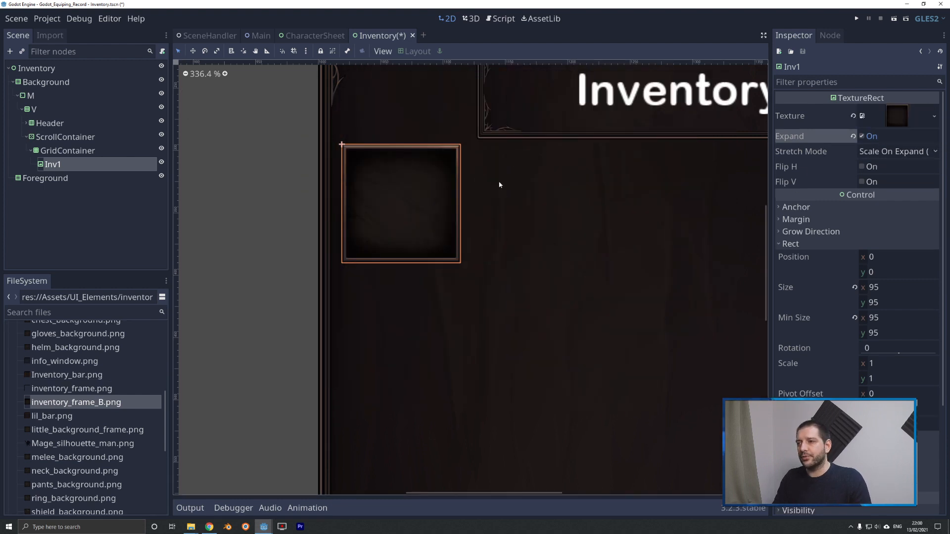
scroll(436, 196, up, 5)
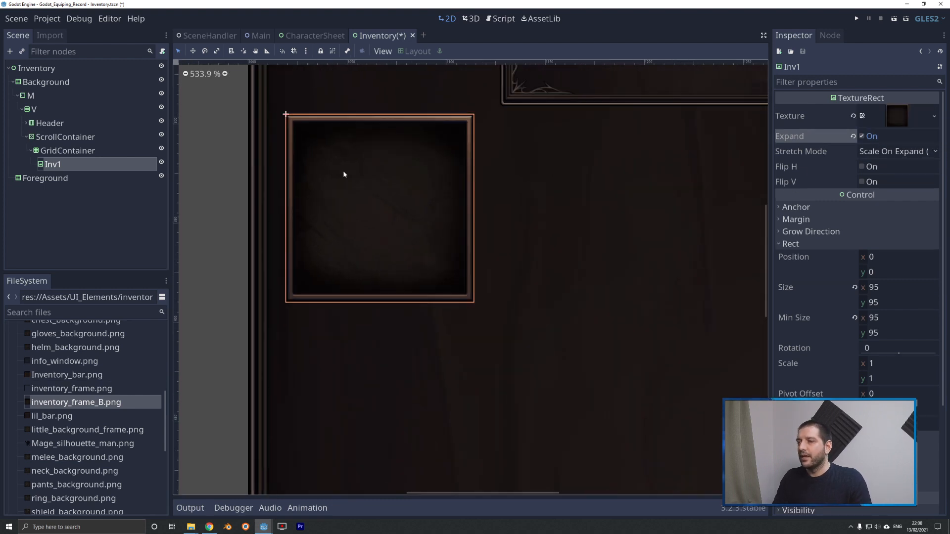
Add a TextureRect node as a child of Inv1 and rename it Icon.
right_click(56, 174)
click(85, 209)
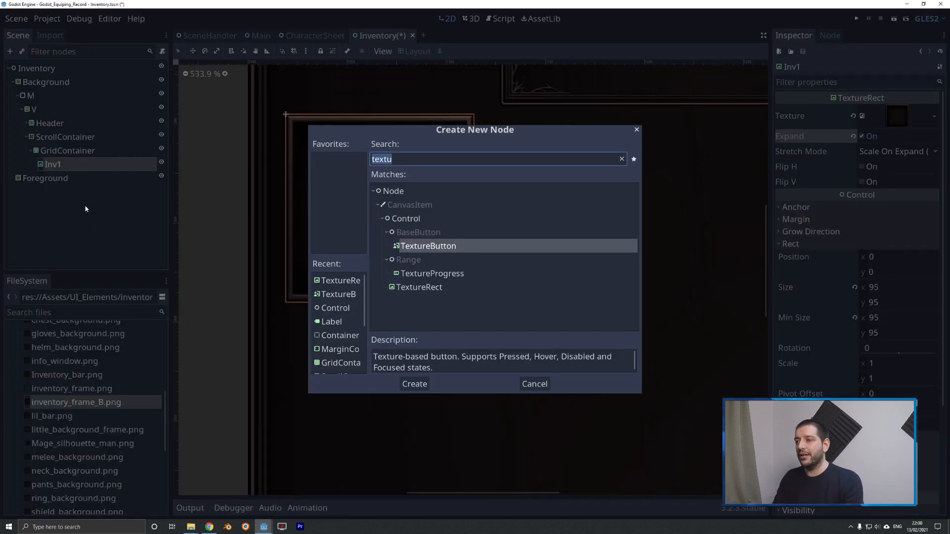
key(Down)
key(Down)
key(Return)
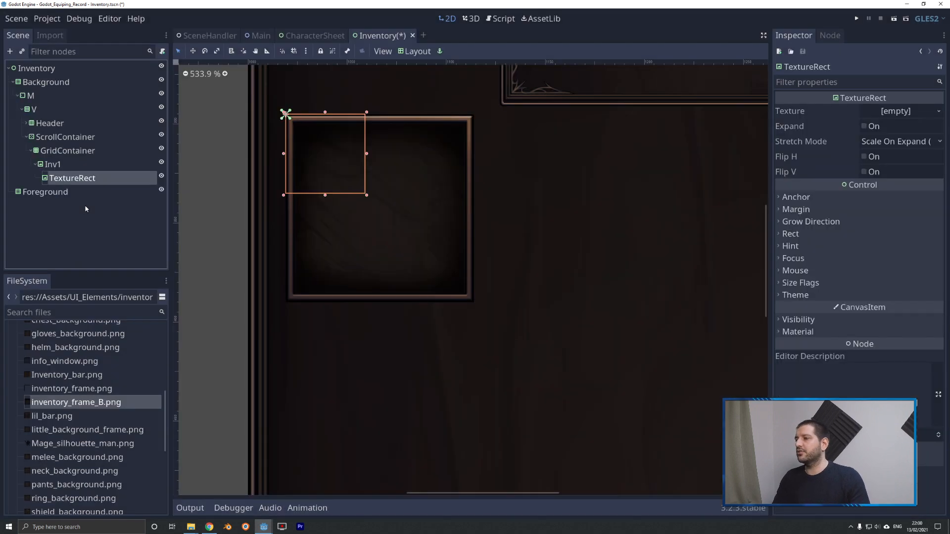
right_click(83, 183)
click(114, 267)
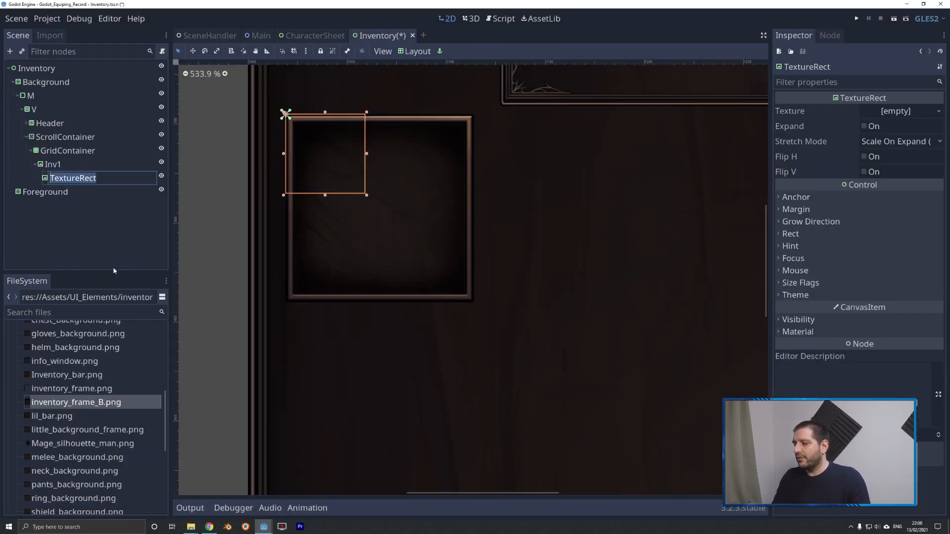
text(Icon)
key(Return)
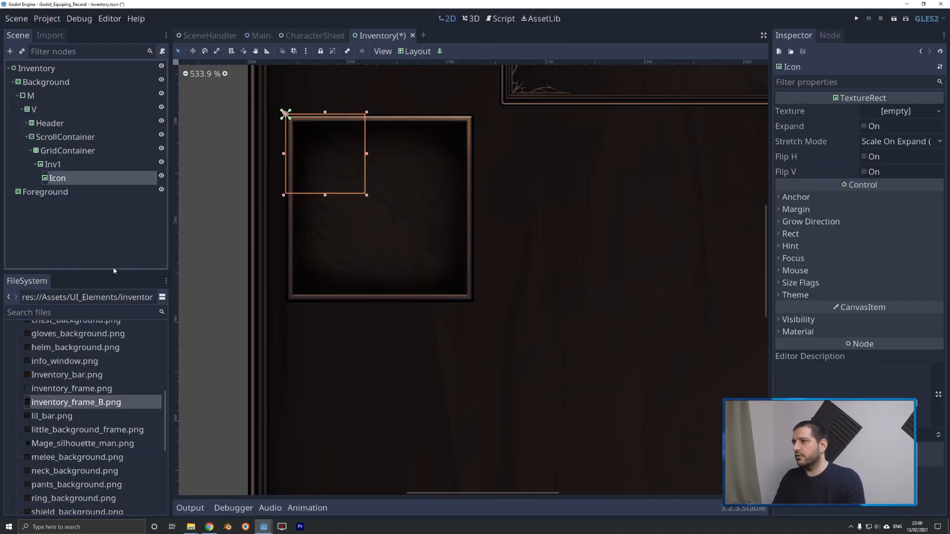
Apply the Full Rect layout to Icon, and set its left and top margins to 4 and its right and bottom margins to -4.
click(415, 52)
click(424, 292)
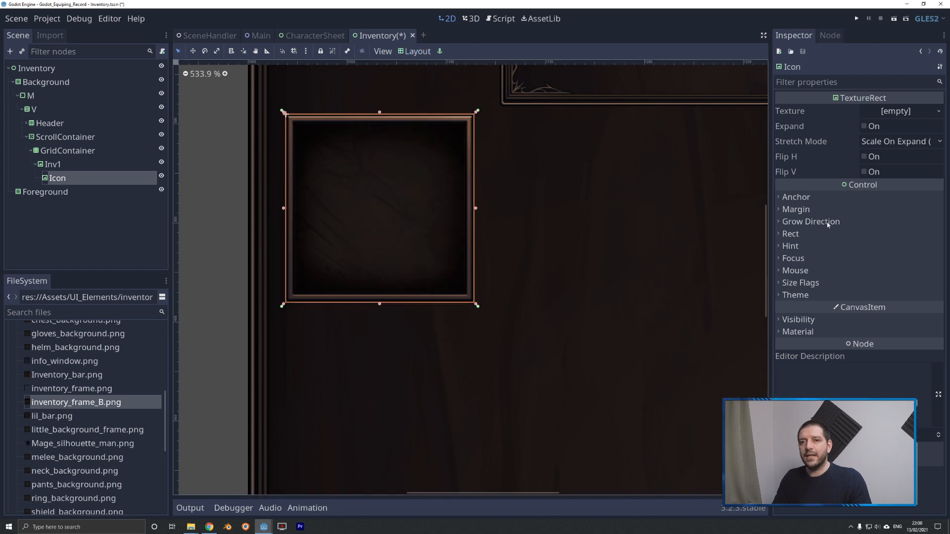
click(796, 210)
click(879, 223)
text(4)
key(Tab)
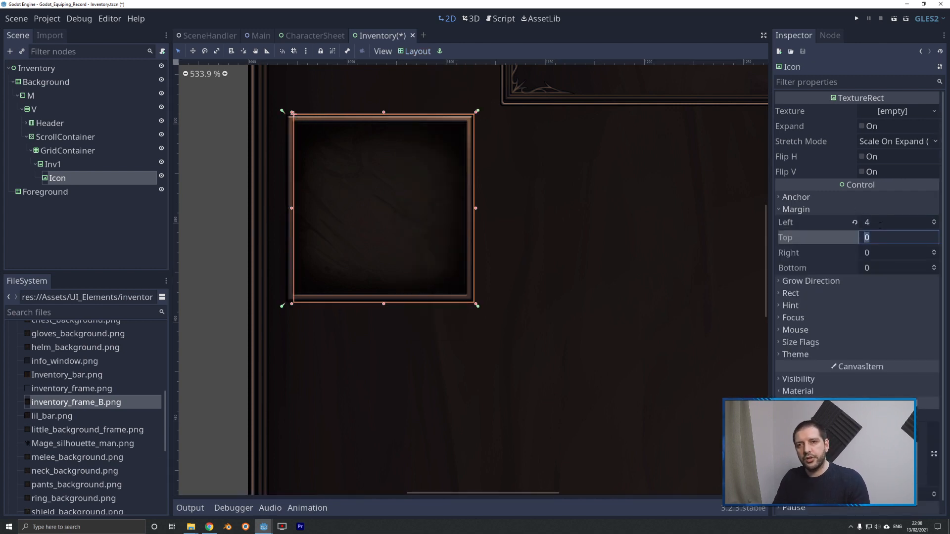
text(4)
key(Tab)
text(-4)
key(Tab)
text(-4)
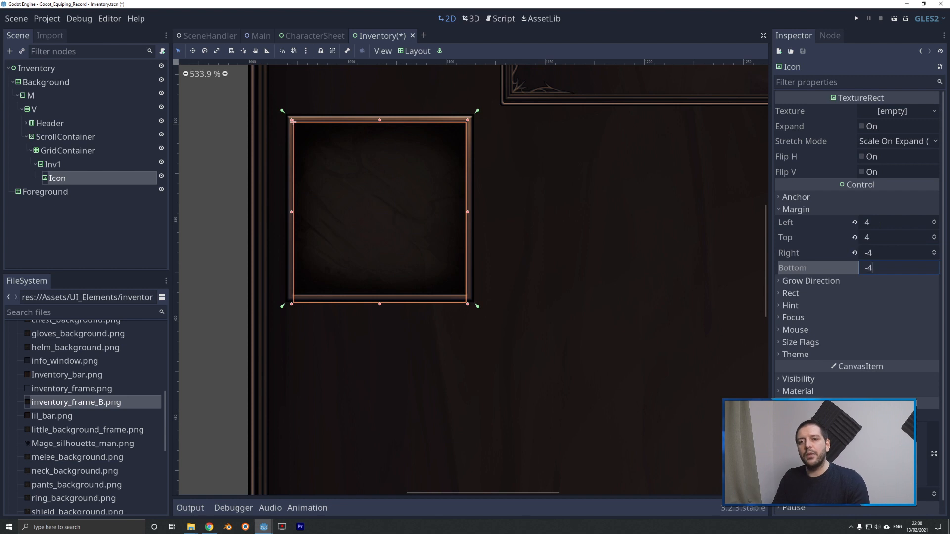
key(Return)
scroll(462, 250, up, 5)
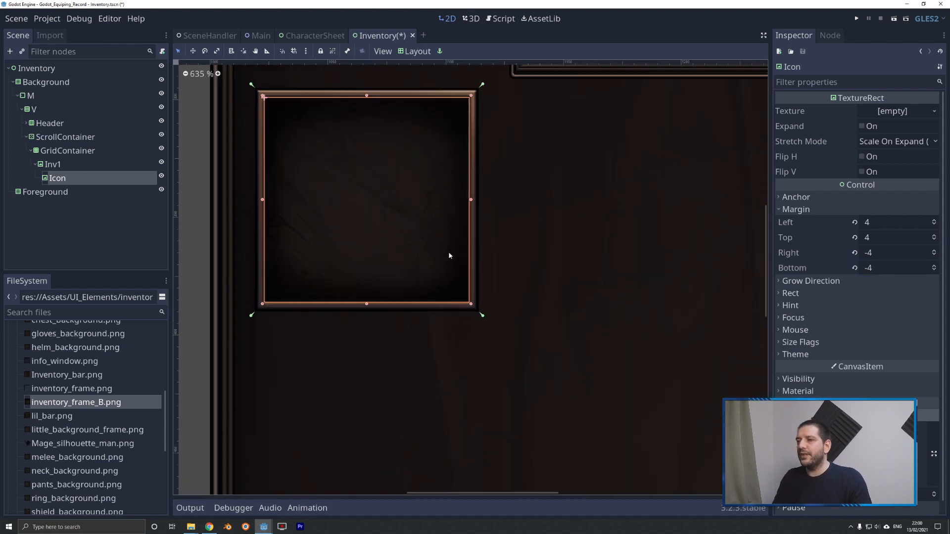
scroll(500, 195, down, 6)
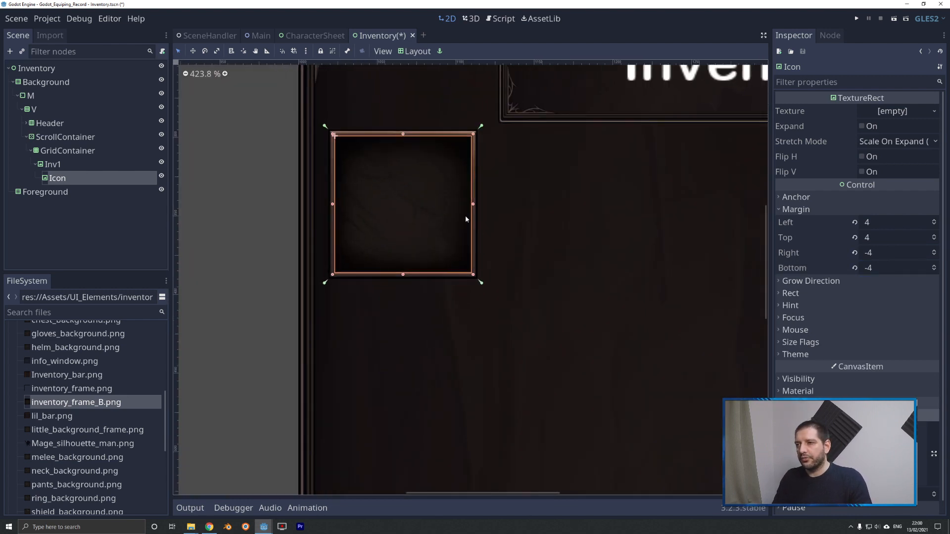
scroll(320, 171, down, 4)
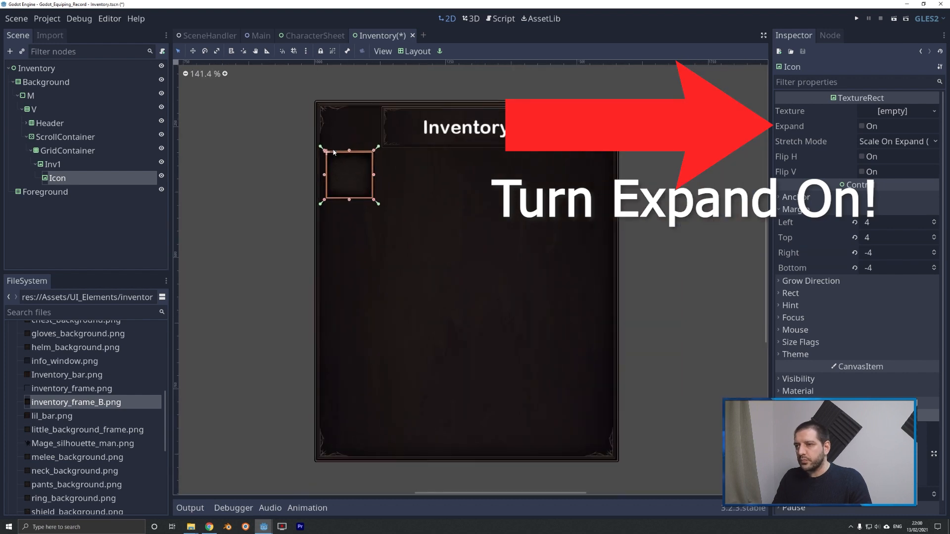
Duplicate the Inv1 slot with its Icon three times to create Inv2, Inv3 and Inv4.
click(53, 164)
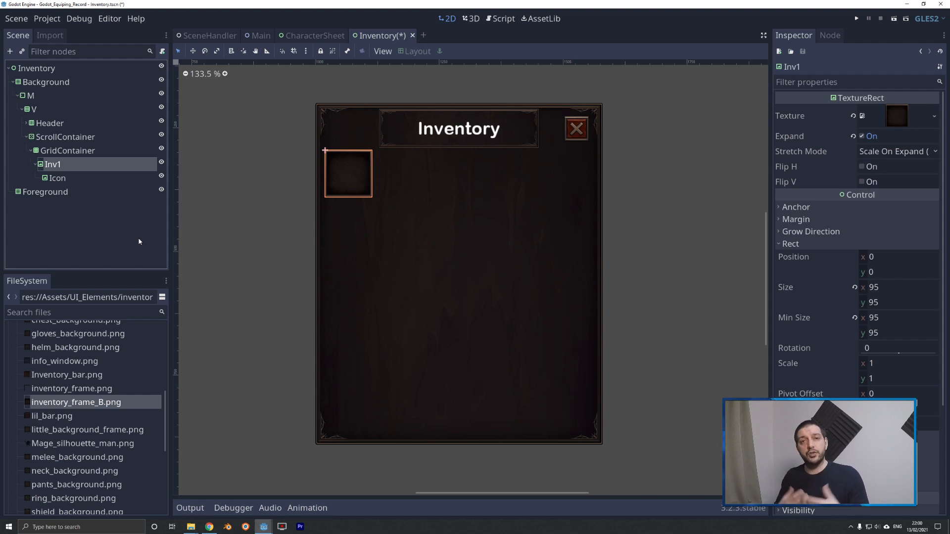
key(ctrl+d)
key(ctrl+d)
key(ctrl+d)
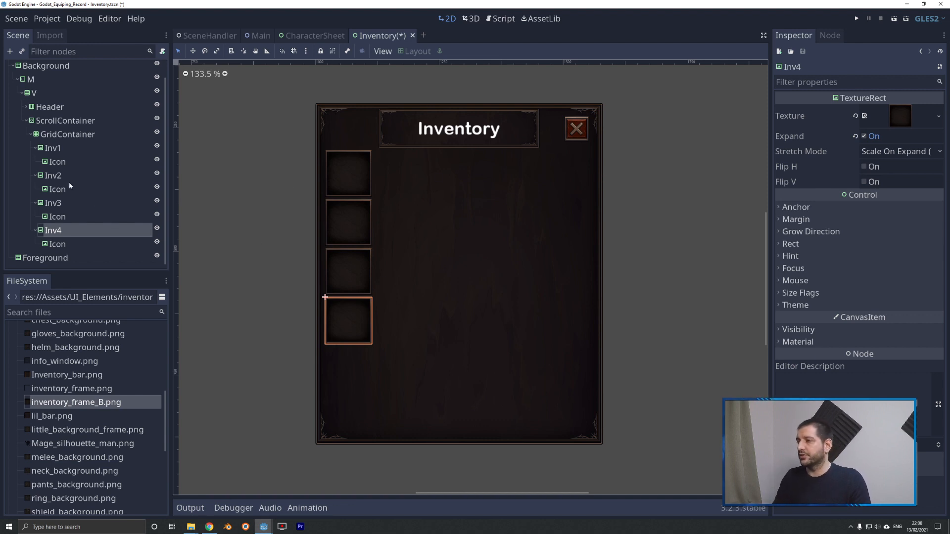
Set the GridContainer's number of columns to 5.
click(52, 138)
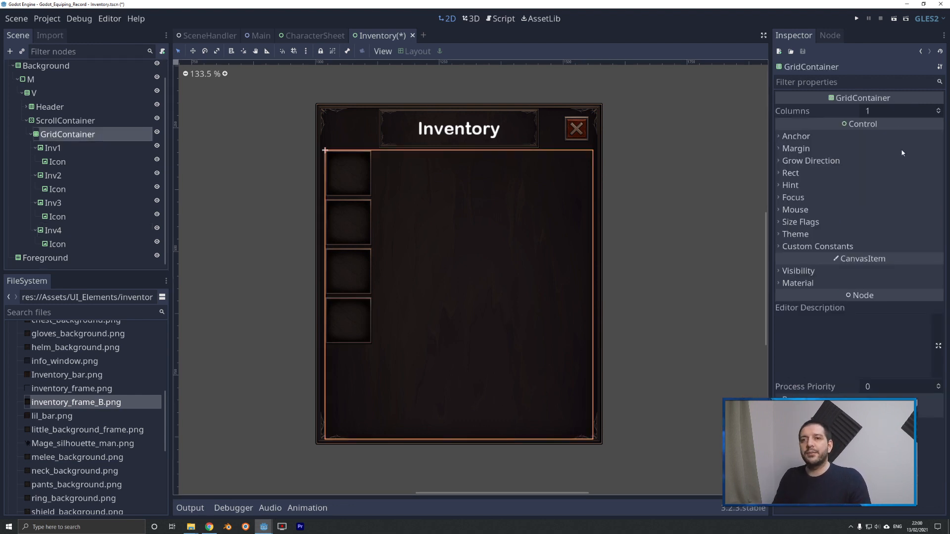
click(874, 110)
text(5)
key(Return)
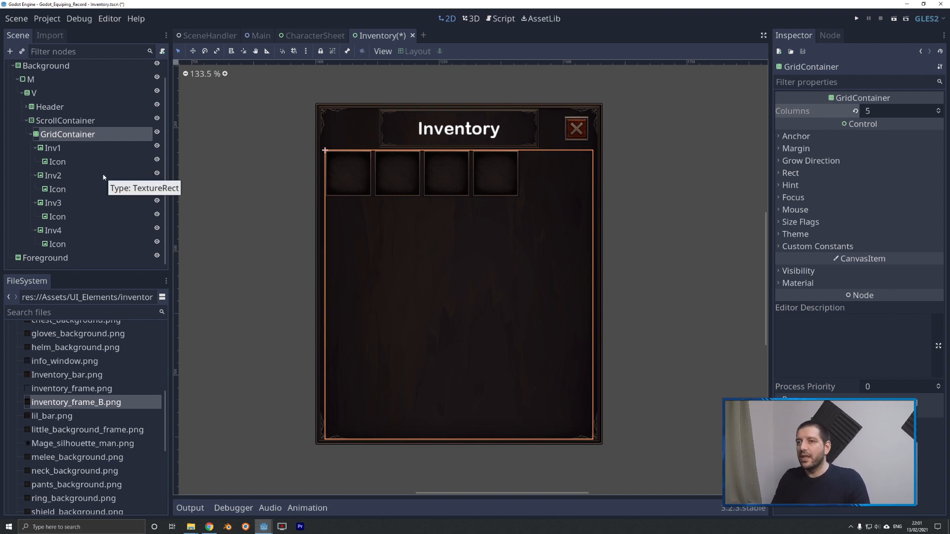
Enable the GridContainer's custom vertical and horizontal separation constants and set both to 12.
scroll(400, 200, up, 8)
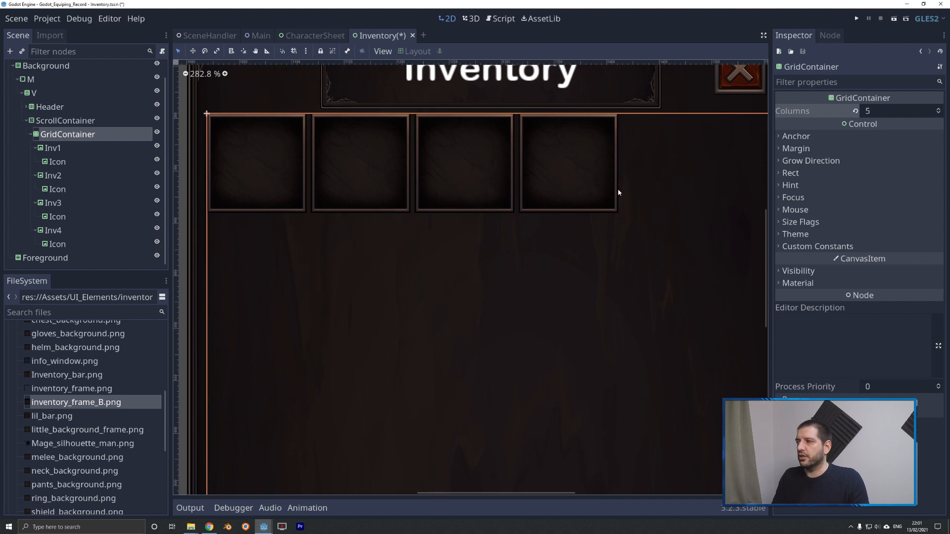
click(833, 246)
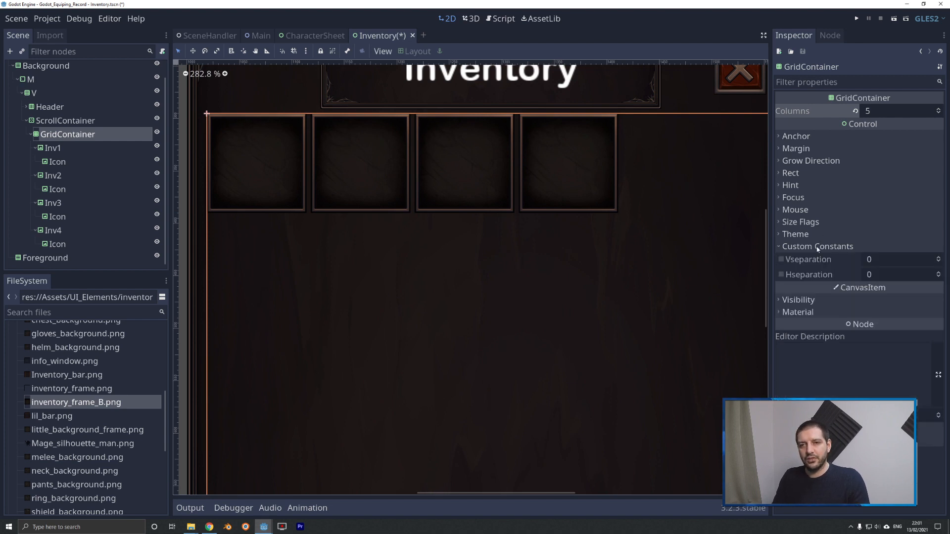
click(781, 260)
click(781, 275)
click(907, 259)
text(12)
key(Tab)
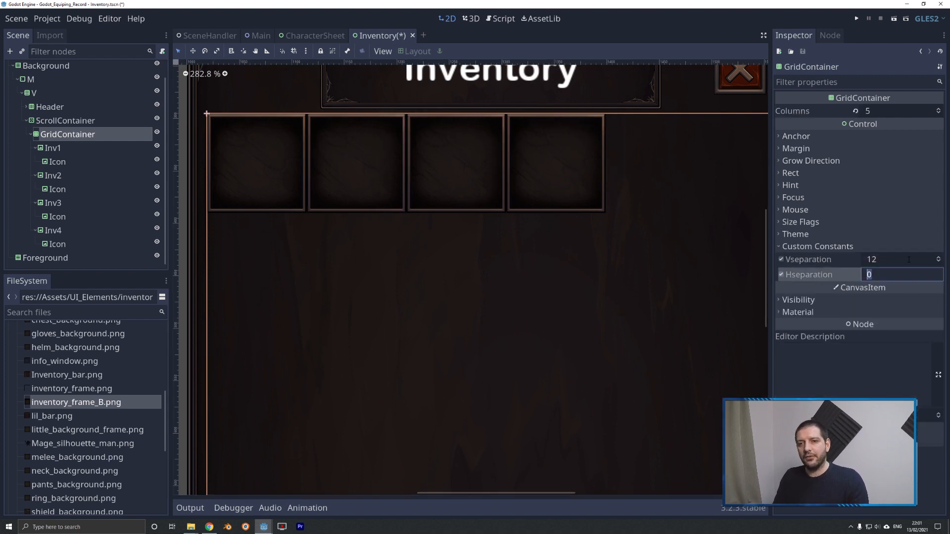
text(12)
key(Return)
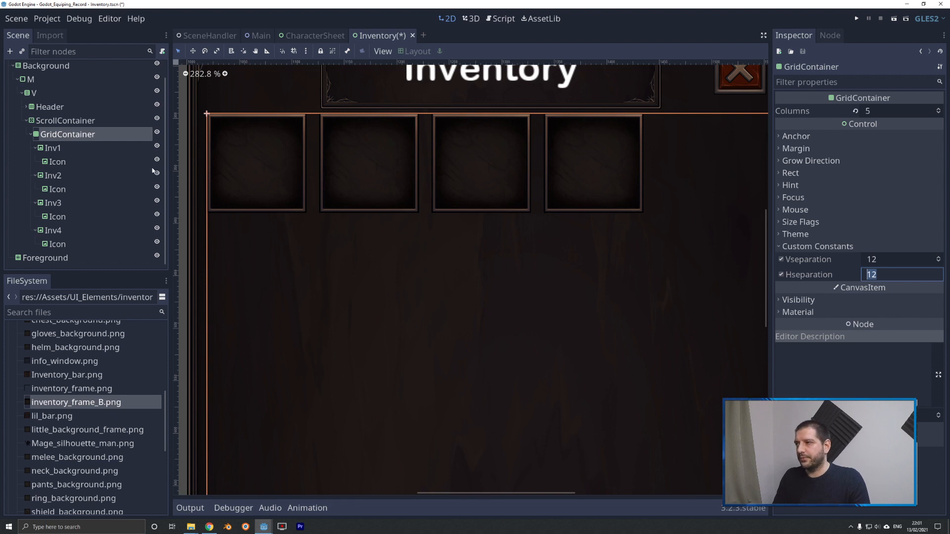
Duplicate the Inv2 slot repeatedly, up to Inv27, until the grid overflows the panel's height, and check the scrollbar.
scroll(408, 203, down, 3)
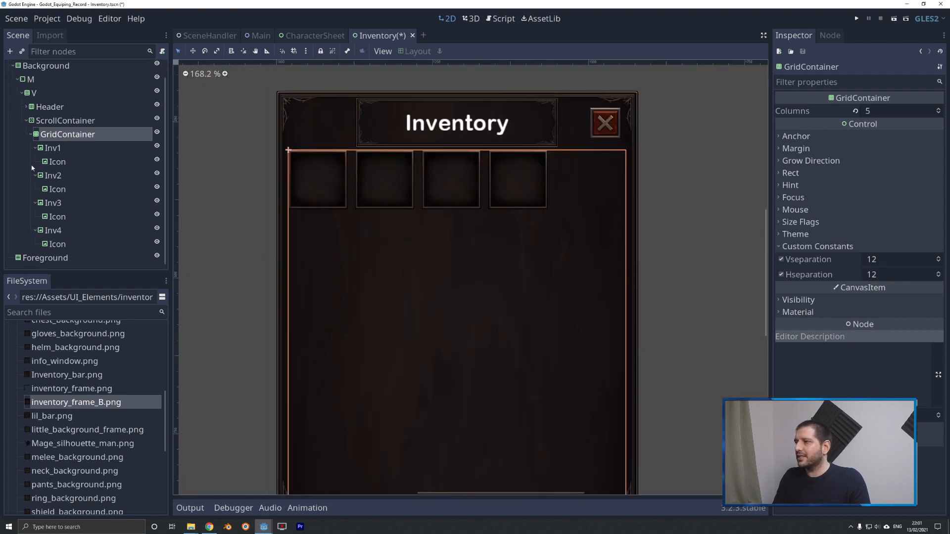
click(53, 177)
key(ctrl+d)
key(ctrl+d)
key(ctrl+d)
key(ctrl+d)
key(ctrl+d)
key(ctrl+d)
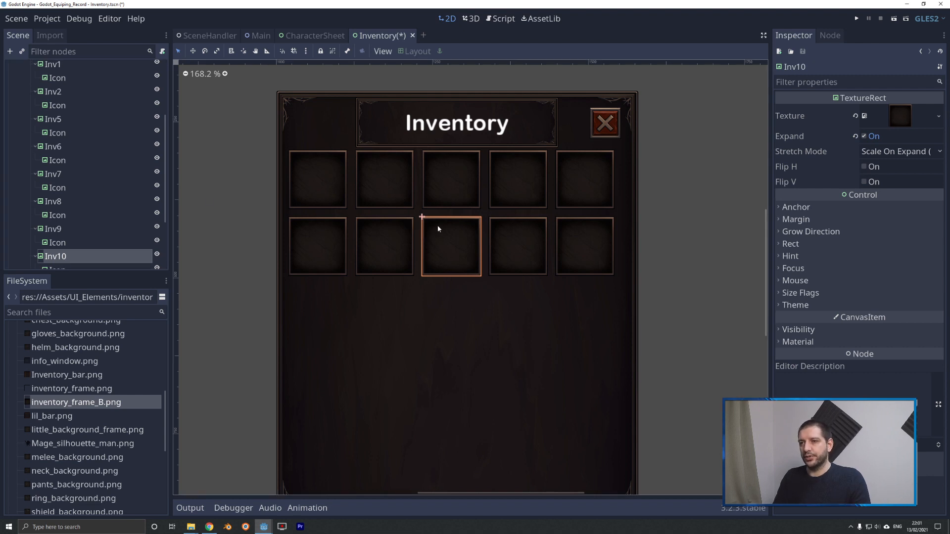
key(ctrl+d)
key(ctrl+d)
key(ctrl+d)
key(ctrl+d)
key(ctrl+d)
key(ctrl+d)
key(ctrl+d)
key(ctrl+d)
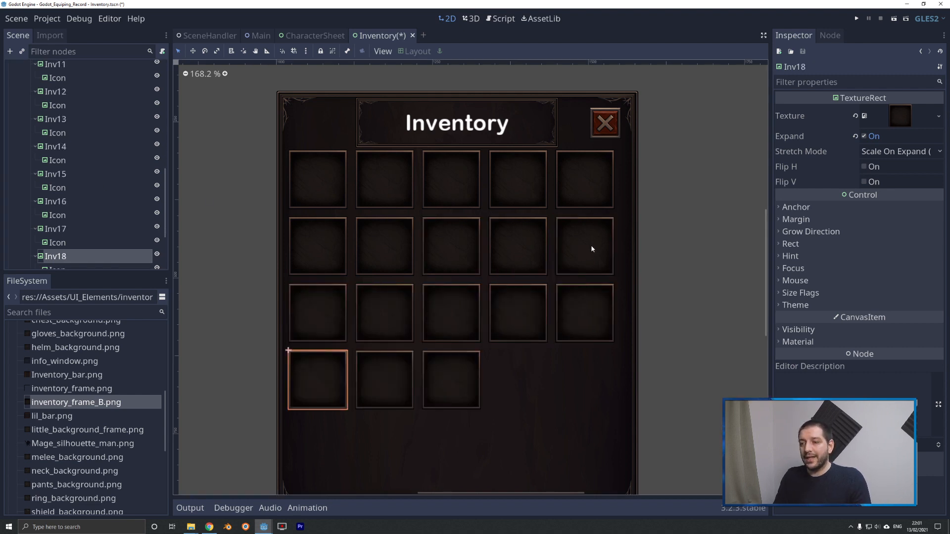
key(ctrl+d)
key(ctrl+d)
key(ctrl+d)
key(ctrl+d)
key(ctrl+d)
key(ctrl+d)
key(ctrl+d)
key(ctrl+d)
key(ctrl+d)
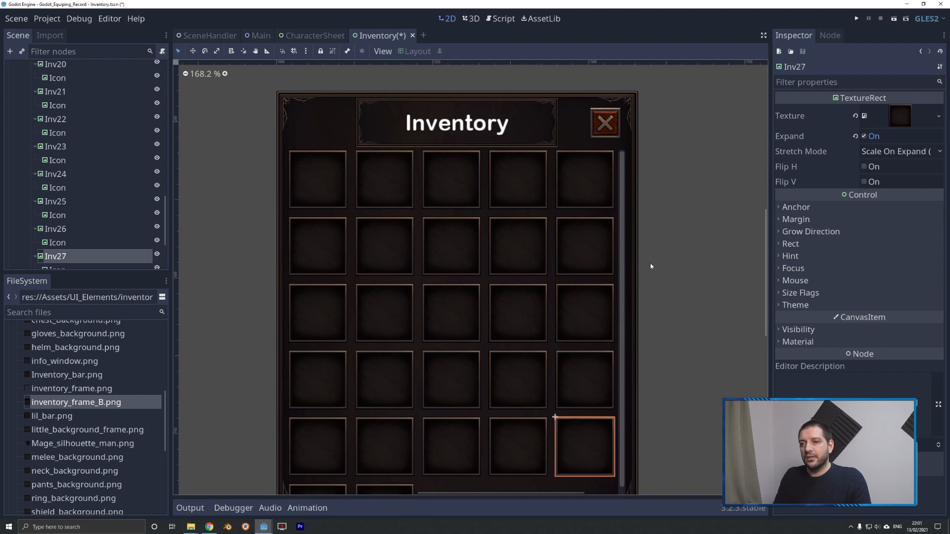
scroll(553, 143, down, 7)
scroll(601, 232, up, 7)
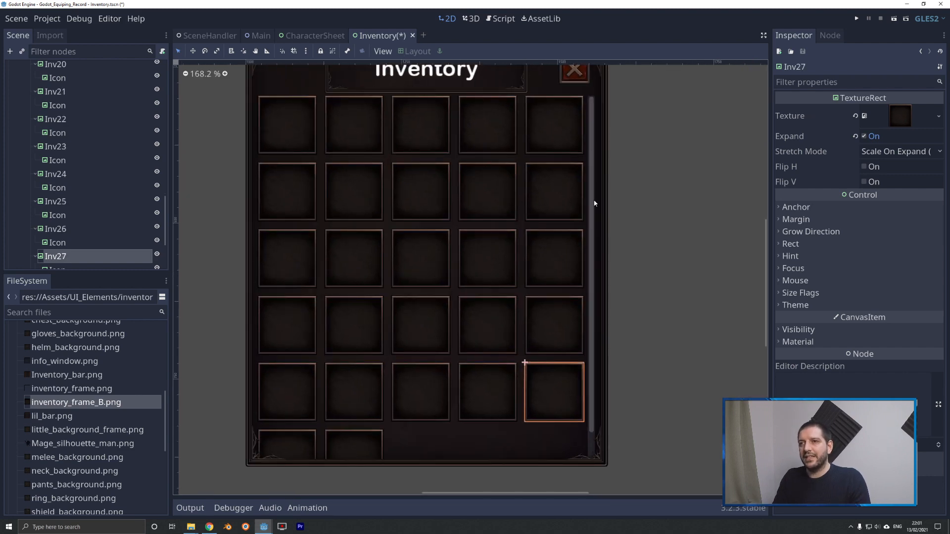
Delete the slots Inv24, Inv25 and Inv26 together with their icons from the GridContainer.
click(55, 174)
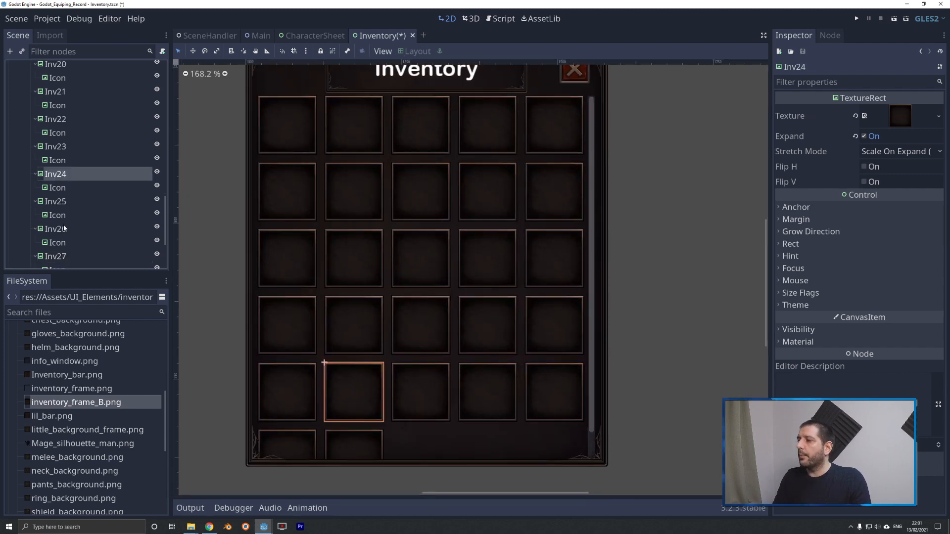
shift+click(55, 229)
key(Delete)
click(443, 273)
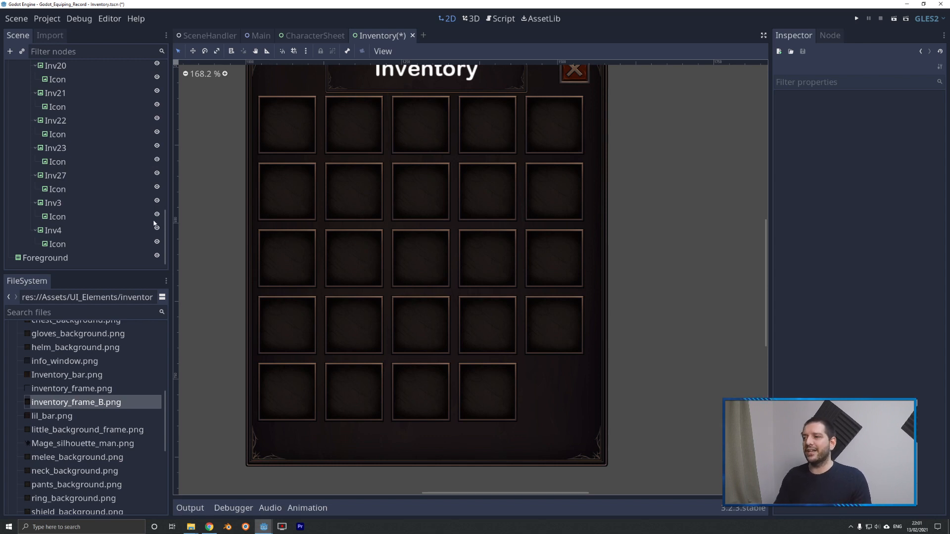
click(56, 175)
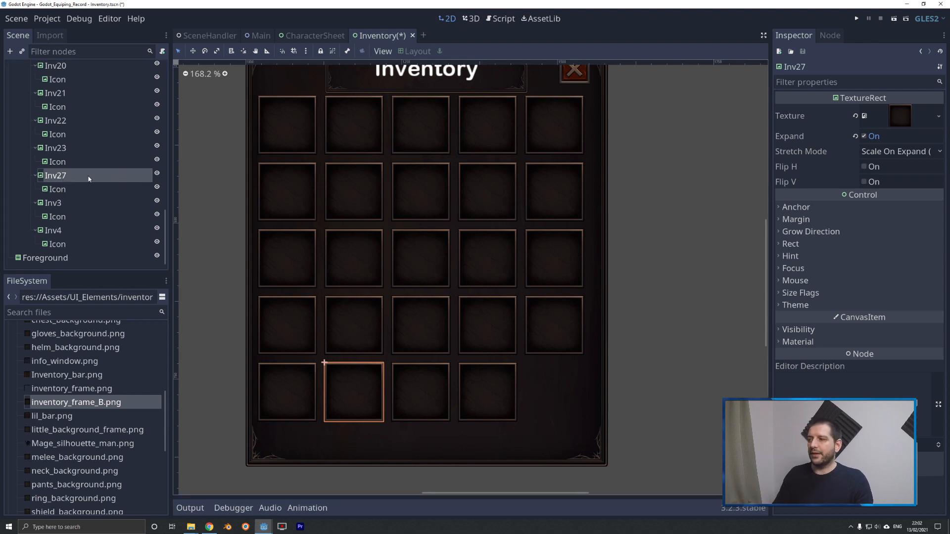
click(55, 149)
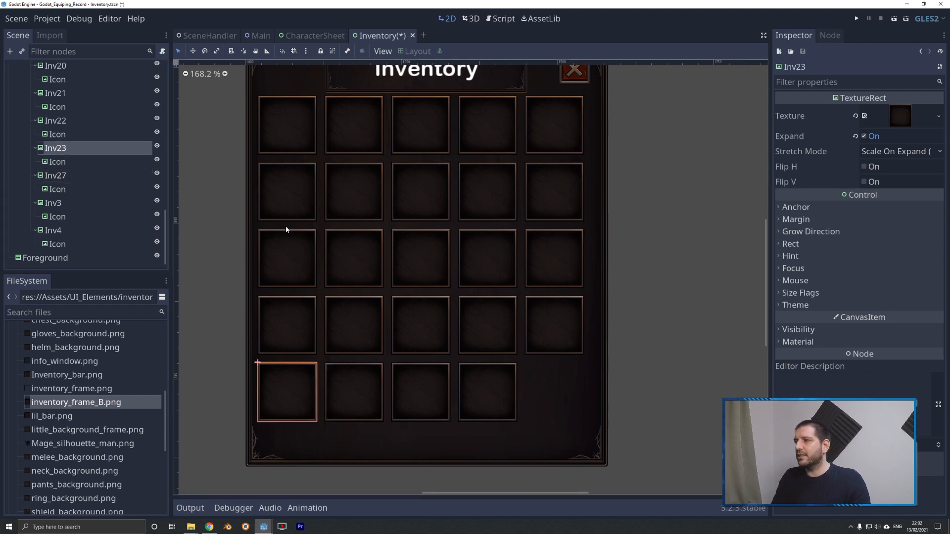
Enable the custom separation constant of the V container holding the header and scroll area and set it to 20.
key(ctrl+0)
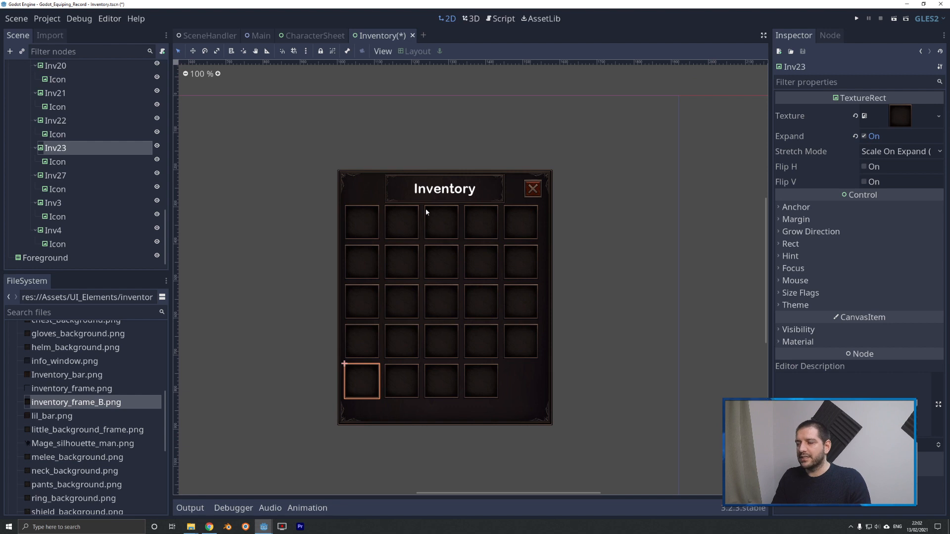
scroll(433, 208, up, 7)
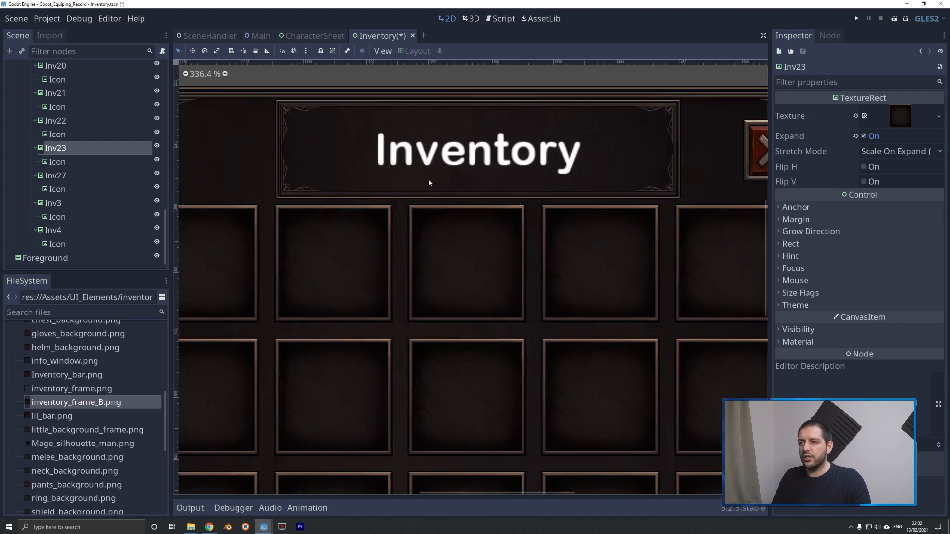
scroll(438, 175, down, 6)
scroll(414, 172, up, 2)
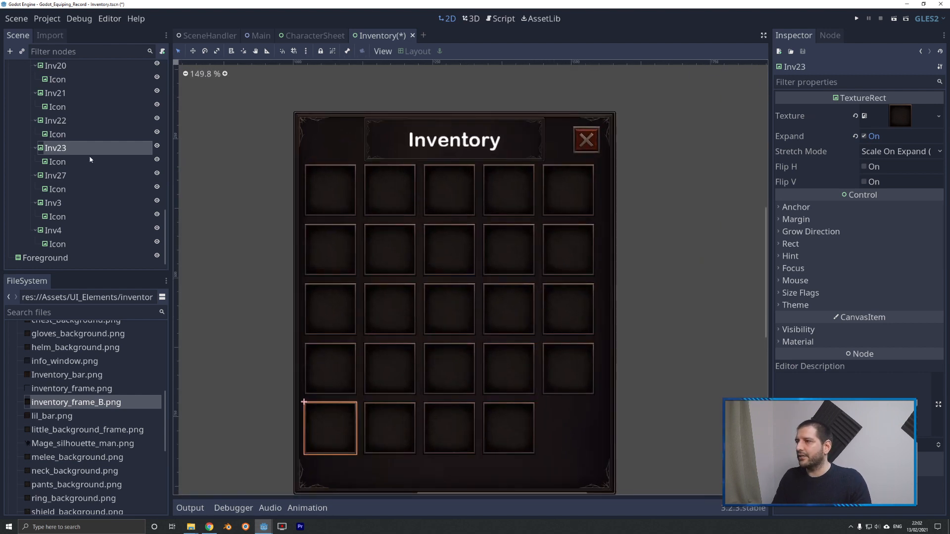
scroll(89, 175, up, 10)
scroll(89, 174, up, 5)
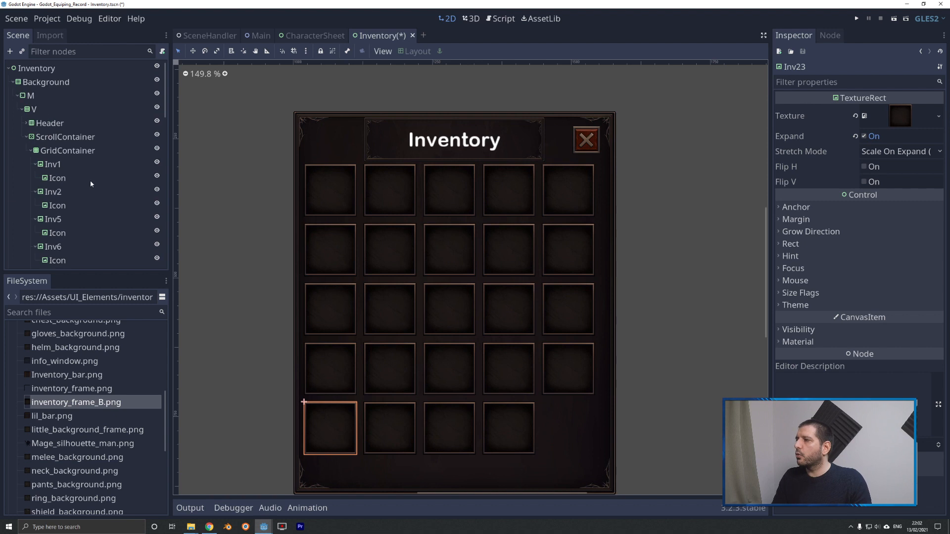
click(36, 111)
click(782, 260)
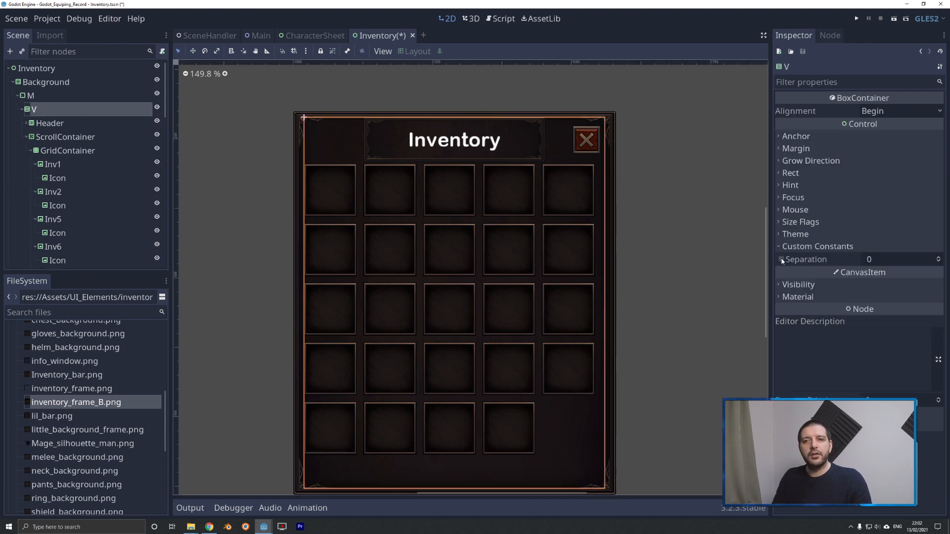
click(875, 259)
text(20)
key(Return)
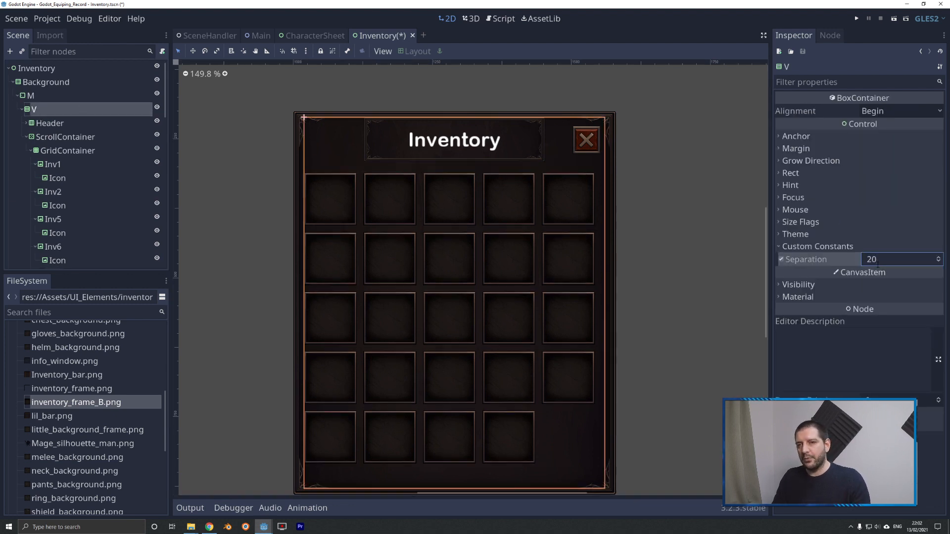
scroll(425, 122, down, 2)
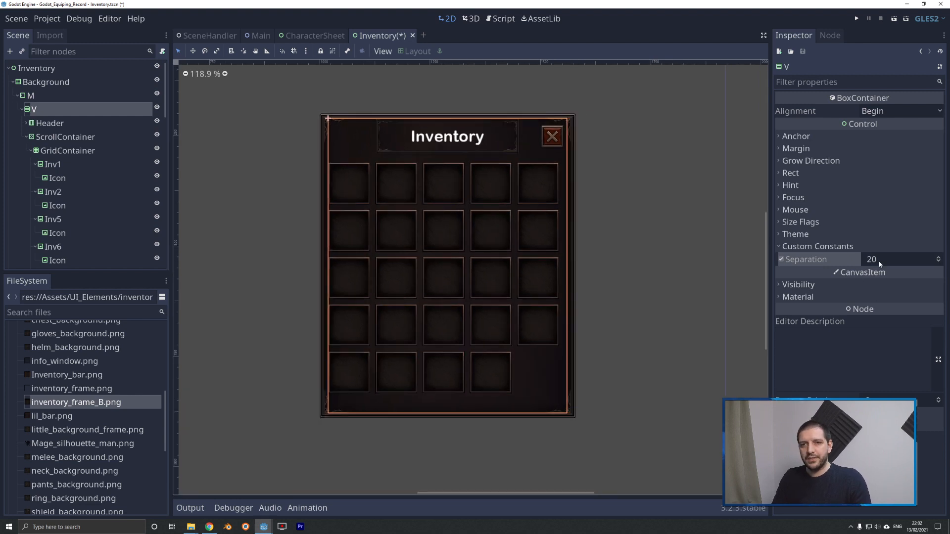
click(602, 185)
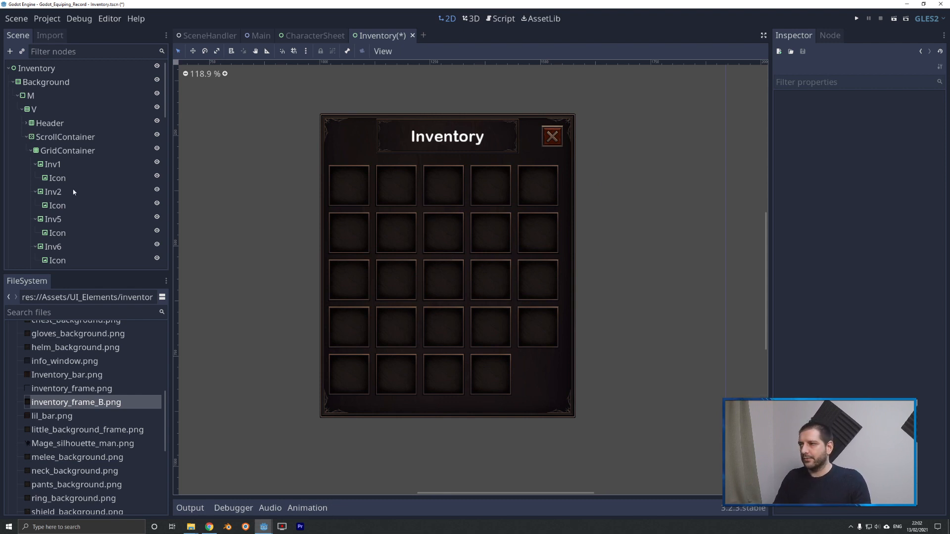
click(55, 192)
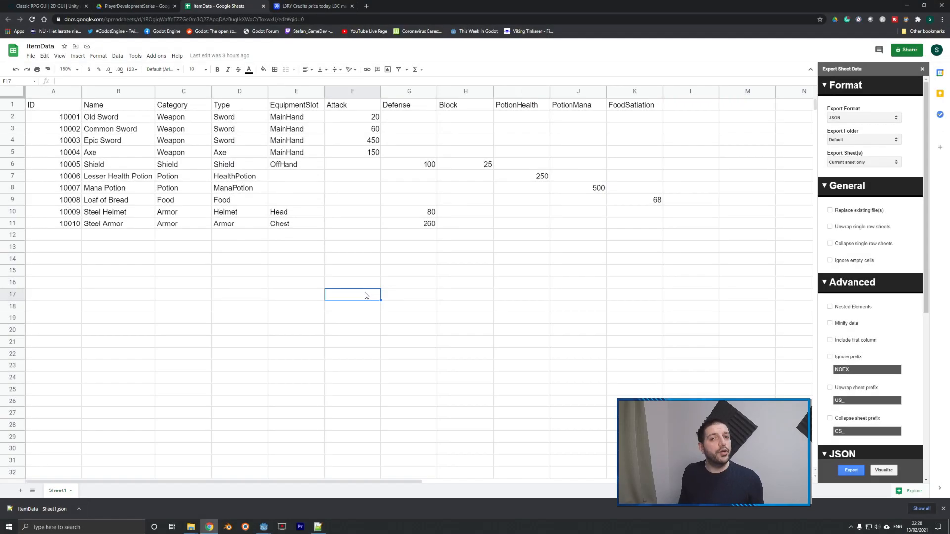
Switch to the ItemData sheet in Google Sheets and examine its item columns from ID, Name and Category through to FoodSatiation.
click(53, 99)
drag(54, 98, 645, 242)
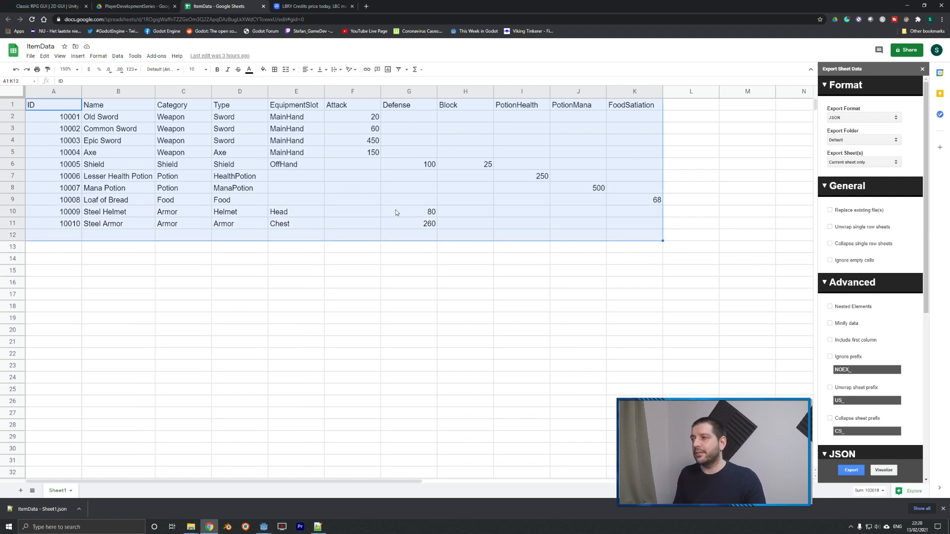
drag(45, 106, 61, 217)
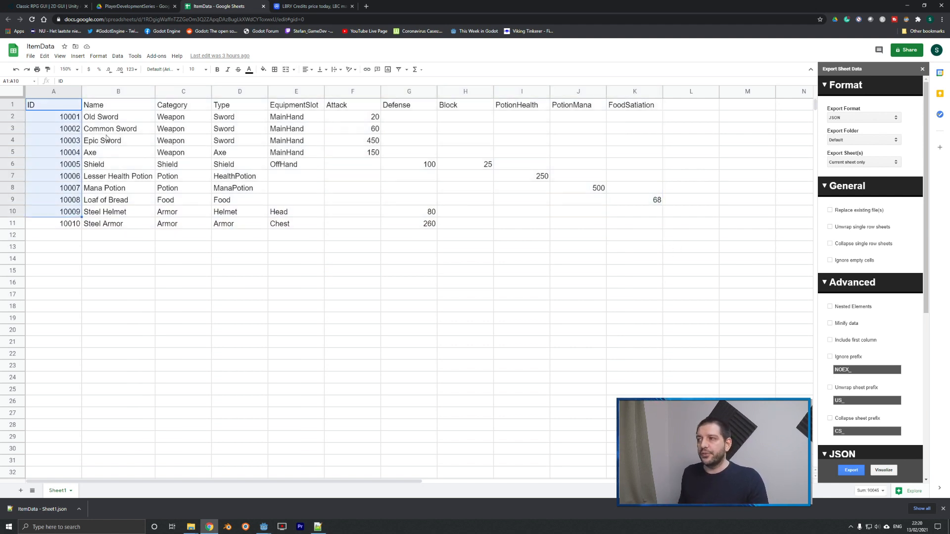
drag(108, 107, 119, 199)
click(183, 108)
drag(182, 107, 234, 205)
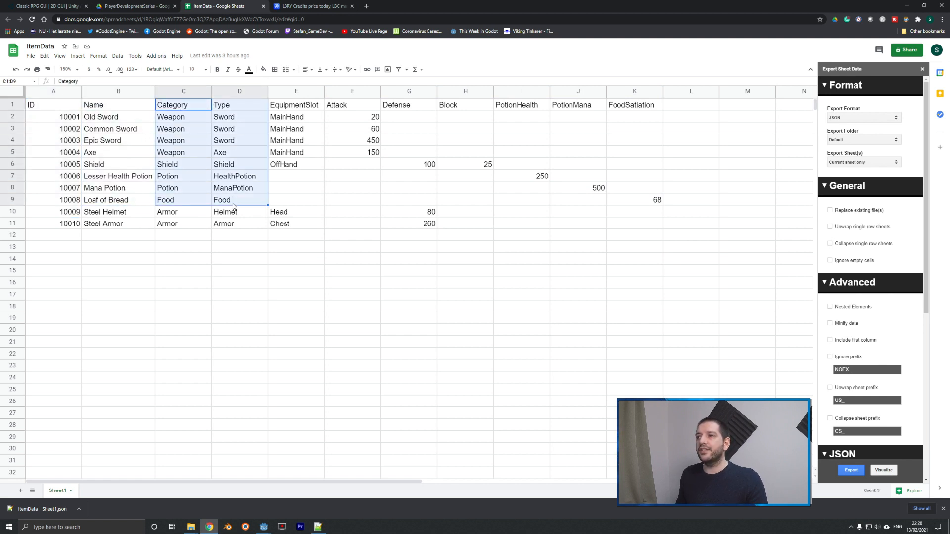
drag(303, 105, 300, 220)
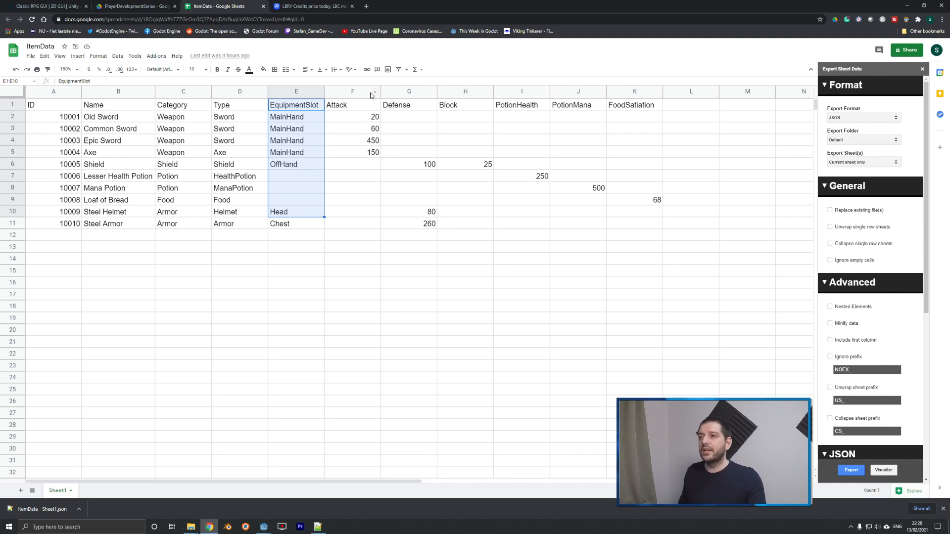
drag(354, 106, 587, 113)
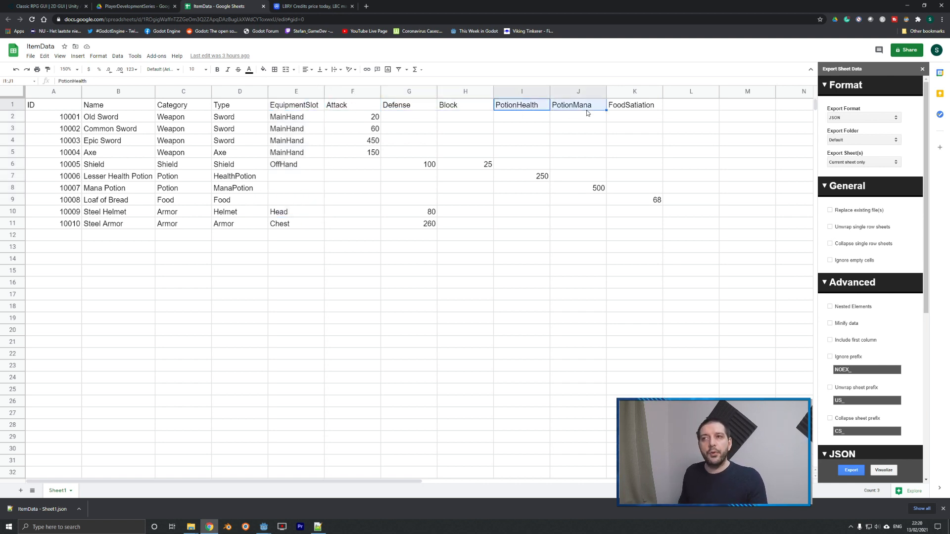
click(636, 110)
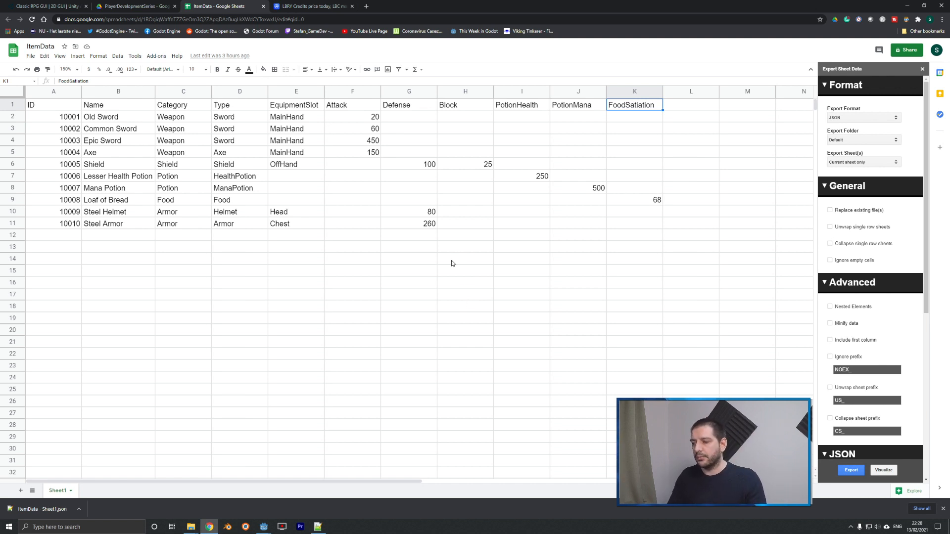
Switch to Notepad++ and examine how item 10001 and its attributes are structured in ItemData - Sheet1.json.
click(318, 527)
click(273, 289)
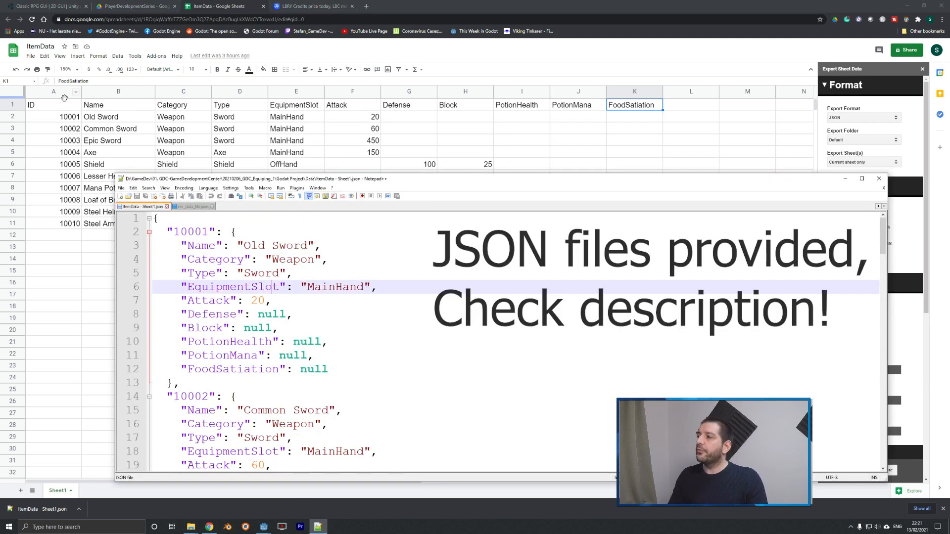
double_click(215, 233)
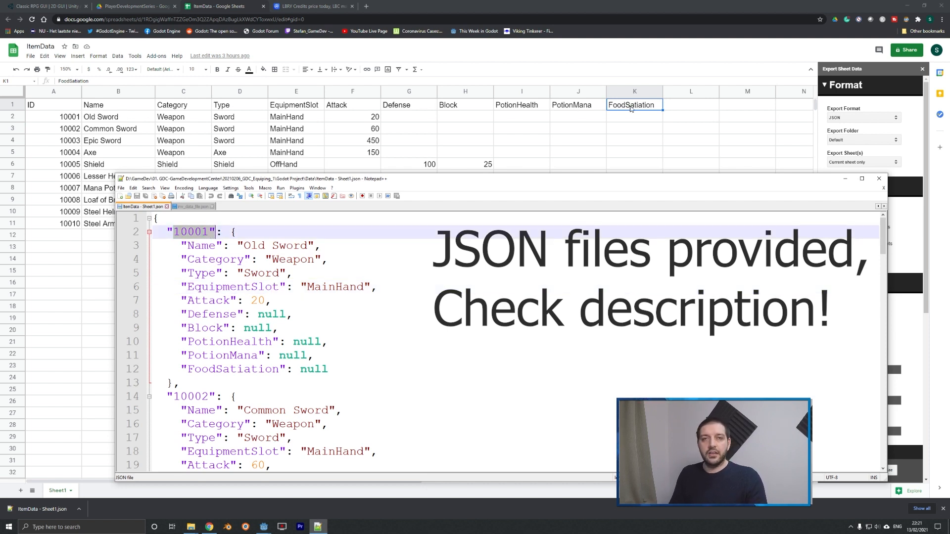
drag(181, 247, 222, 273)
drag(188, 301, 257, 301)
drag(279, 246, 314, 260)
drag(258, 287, 349, 287)
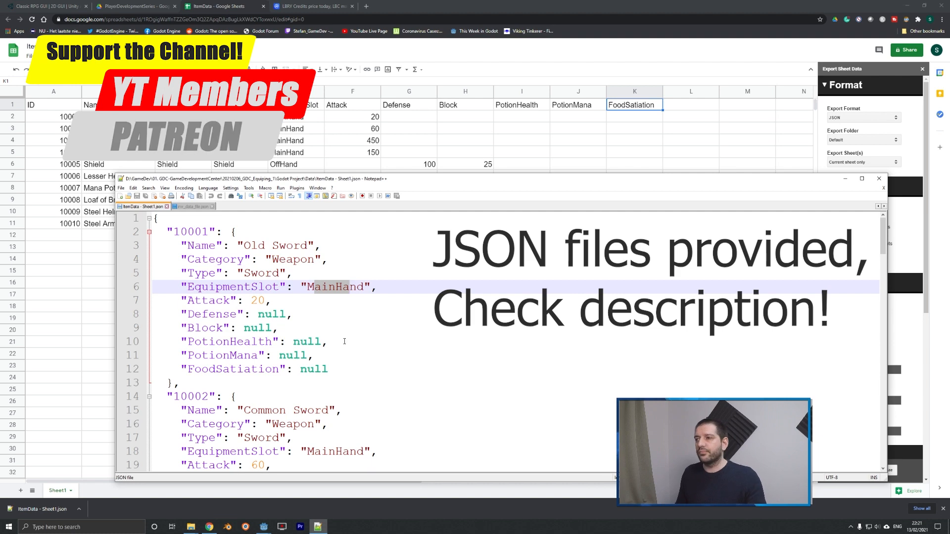
Examine how inv_data_file.json assigns item IDs or null to the inventory slots Inv1 to Inv28.
click(193, 206)
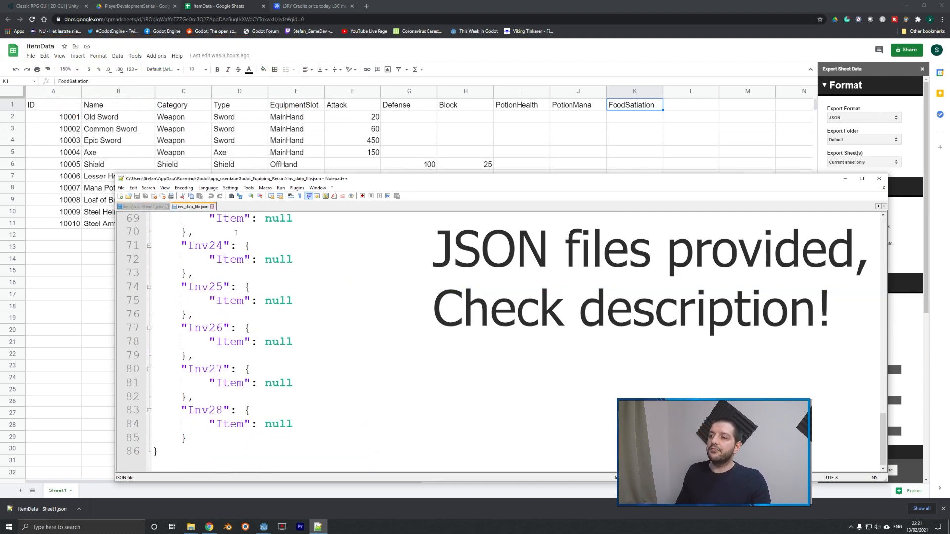
scroll(236, 233, up, 8)
scroll(277, 401, down, 8)
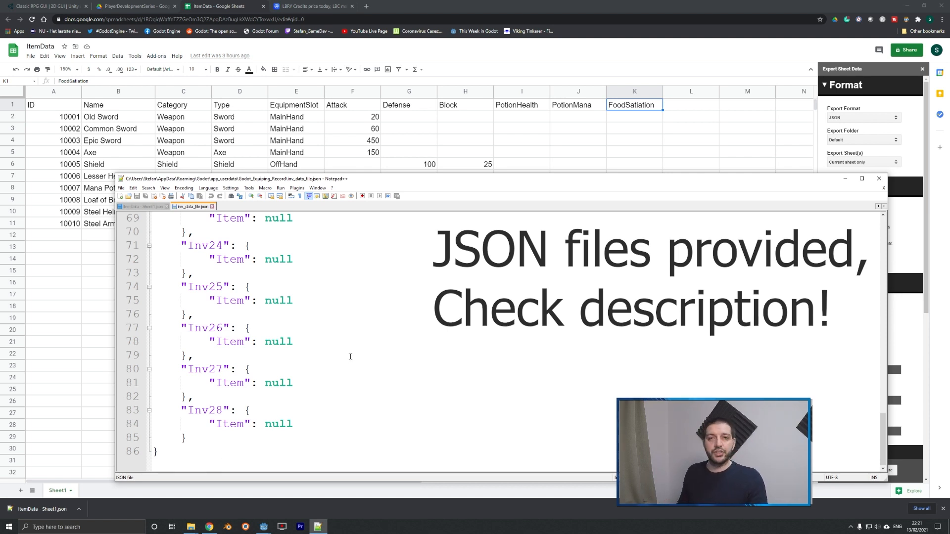
scroll(306, 281, up, 20)
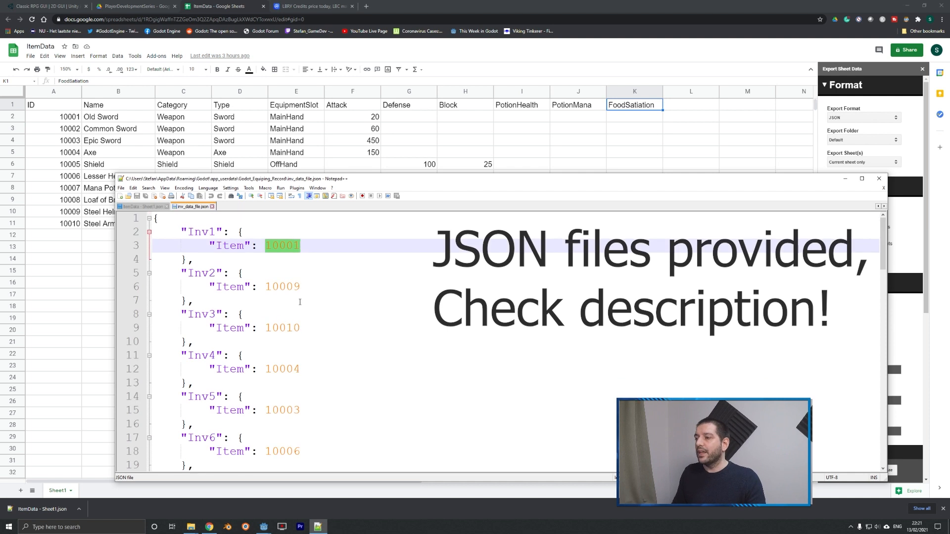
click(271, 263)
scroll(272, 263, down, 5)
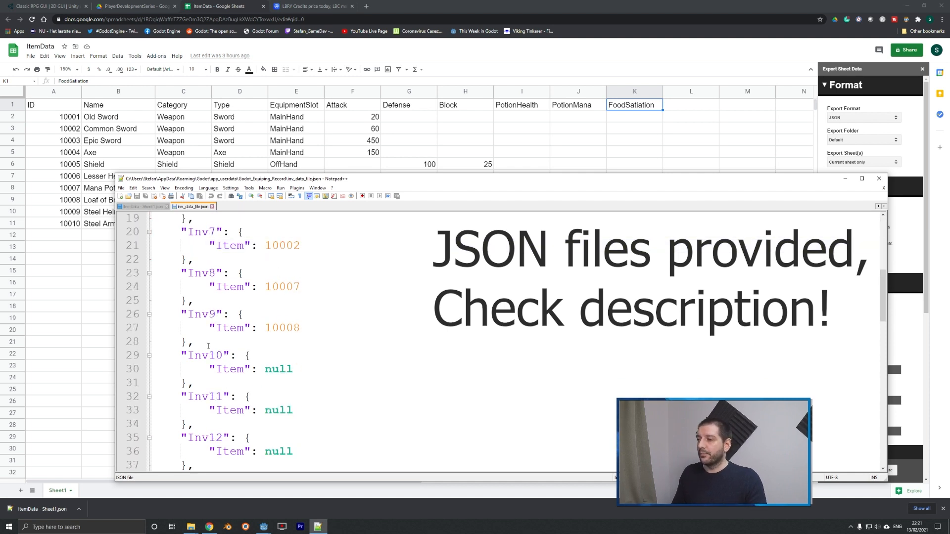
scroll(292, 366, up, 5)
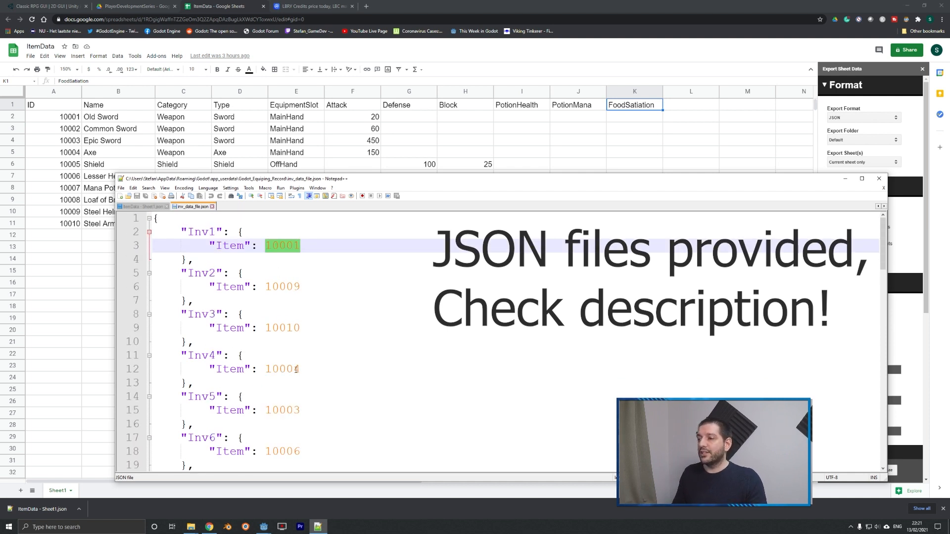
double_click(292, 287)
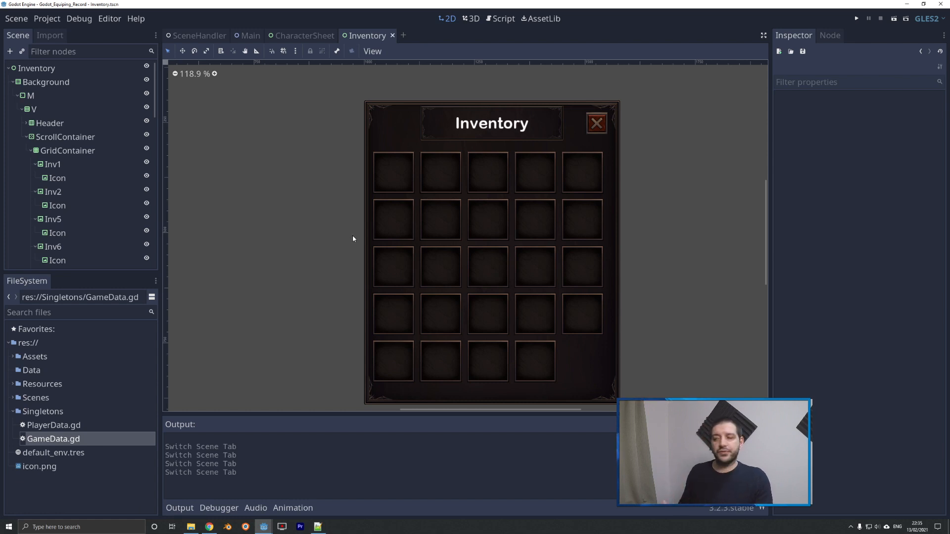
Switch back to Godot and open the GameData.gd script from the Singletons folder.
click(41, 412)
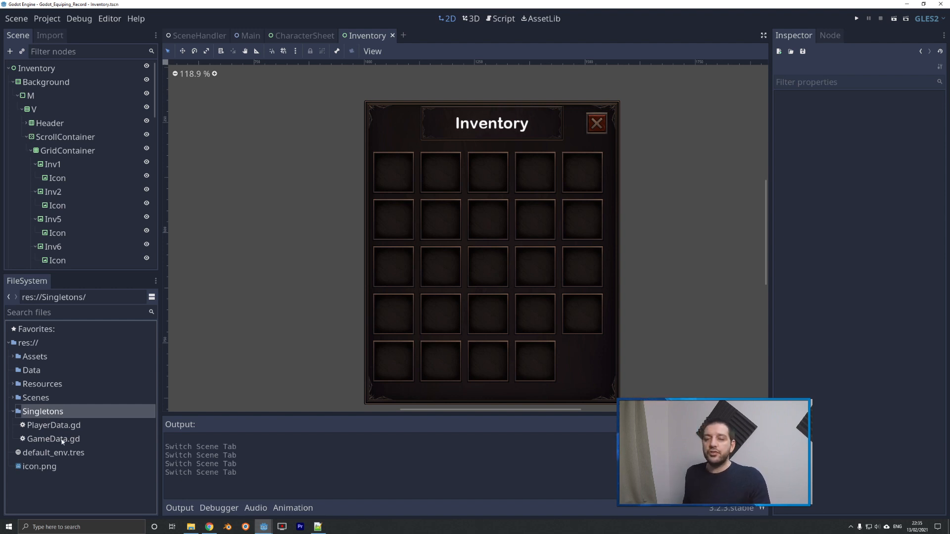
right_click(41, 417)
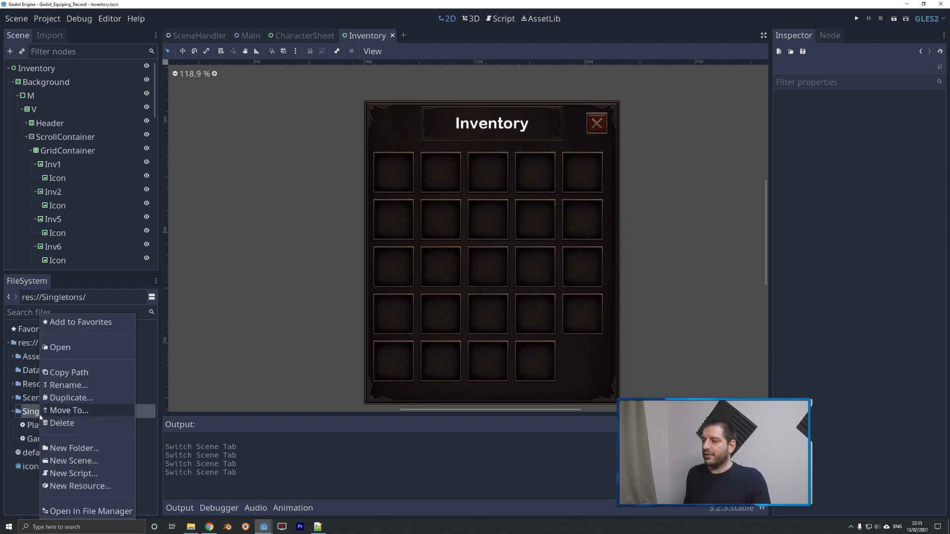
click(16, 479)
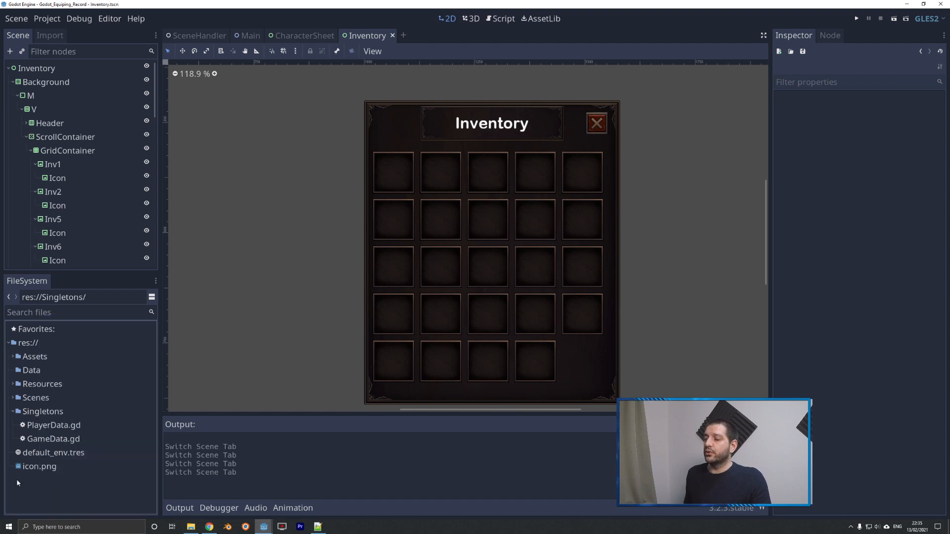
double_click(45, 440)
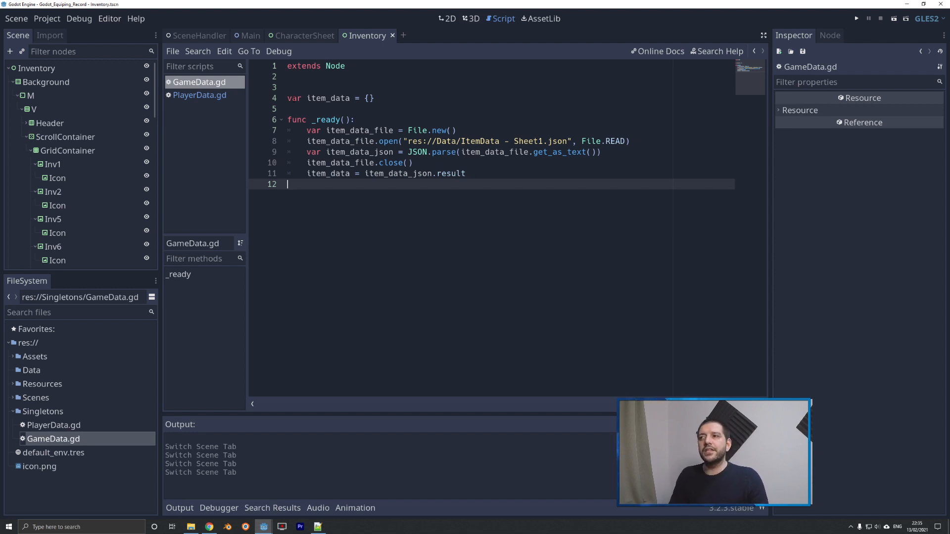
Examine the item_data dictionary declaration in GameData.gd and how _ready creates and opens the item data file.
drag(287, 98, 383, 98)
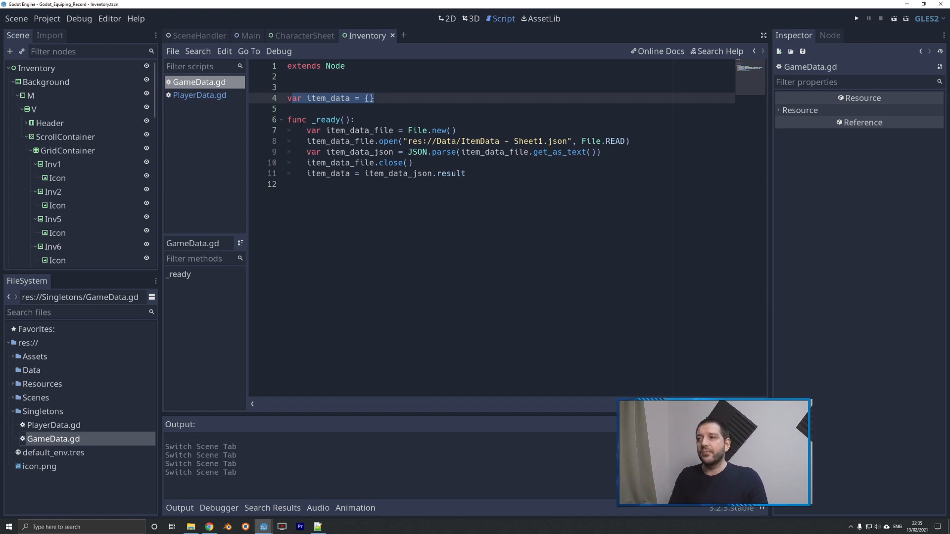
key(Down)
key(Down)
click(311, 130)
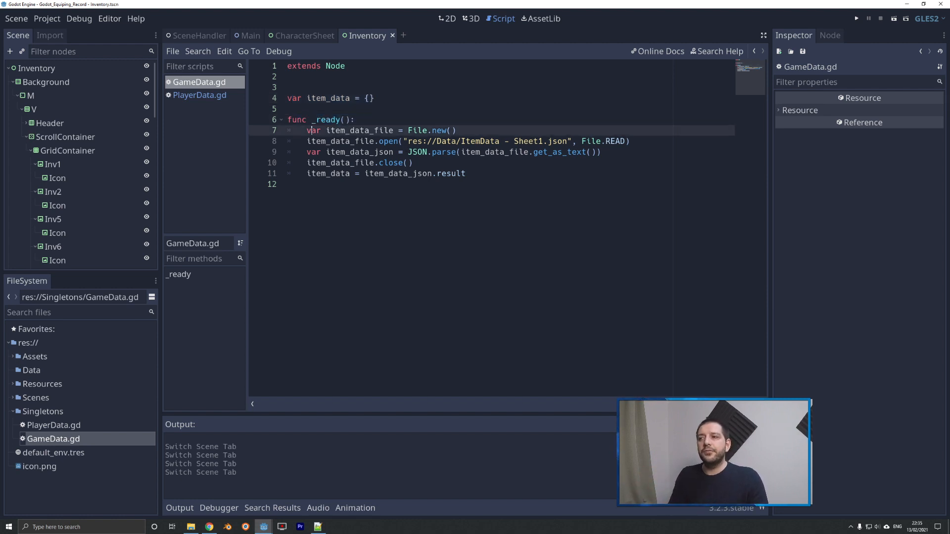
drag(312, 130, 471, 129)
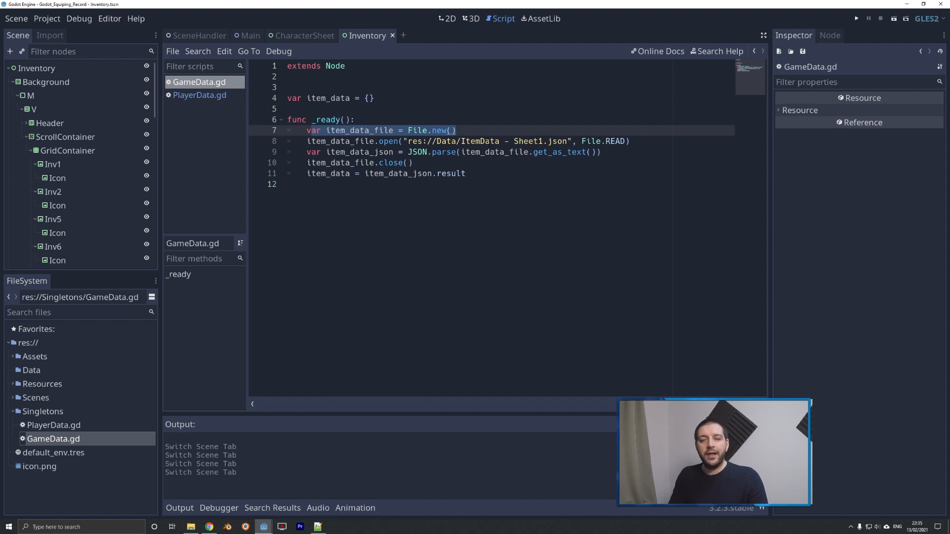
drag(379, 141, 632, 142)
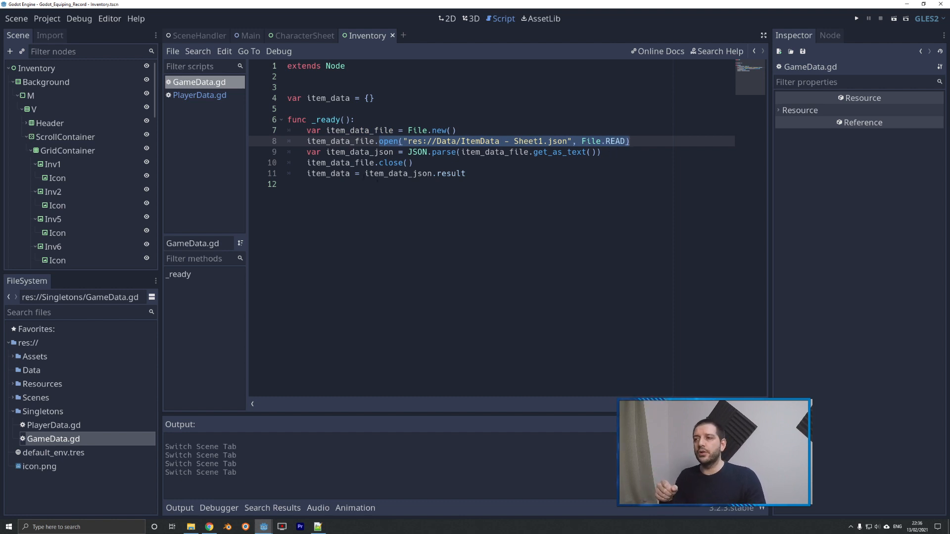
Examine how GameData.gd parses the JSON text, closes the file and assigns the parsed result to item_data.
drag(324, 152, 457, 152)
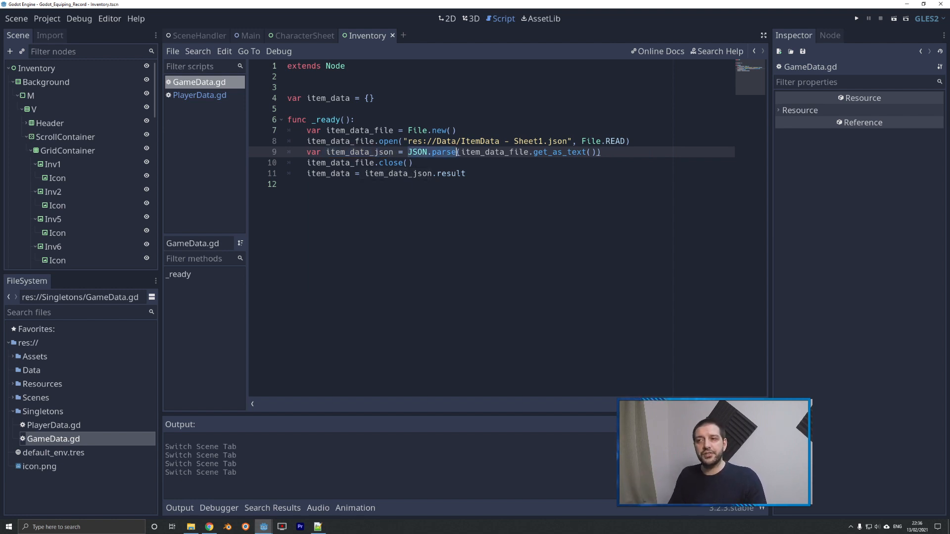
double_click(425, 152)
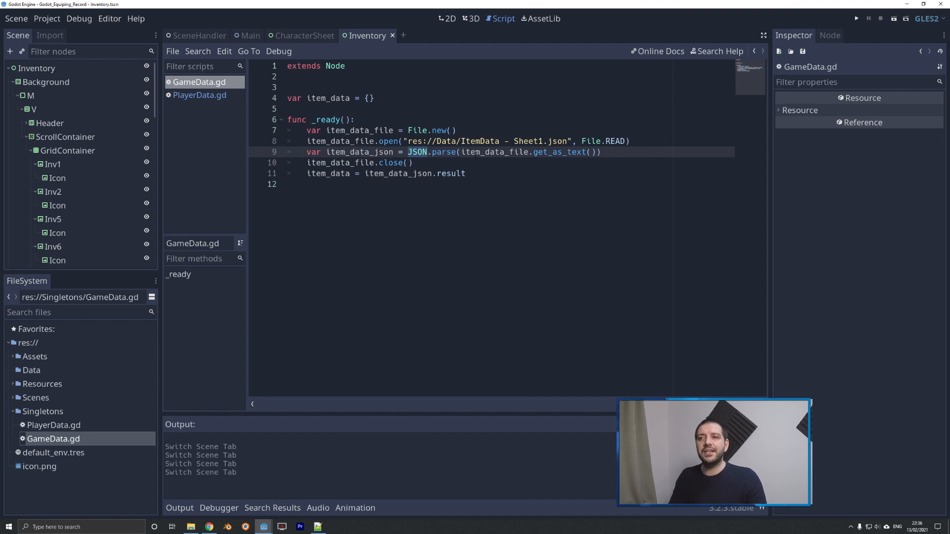
drag(465, 152, 590, 152)
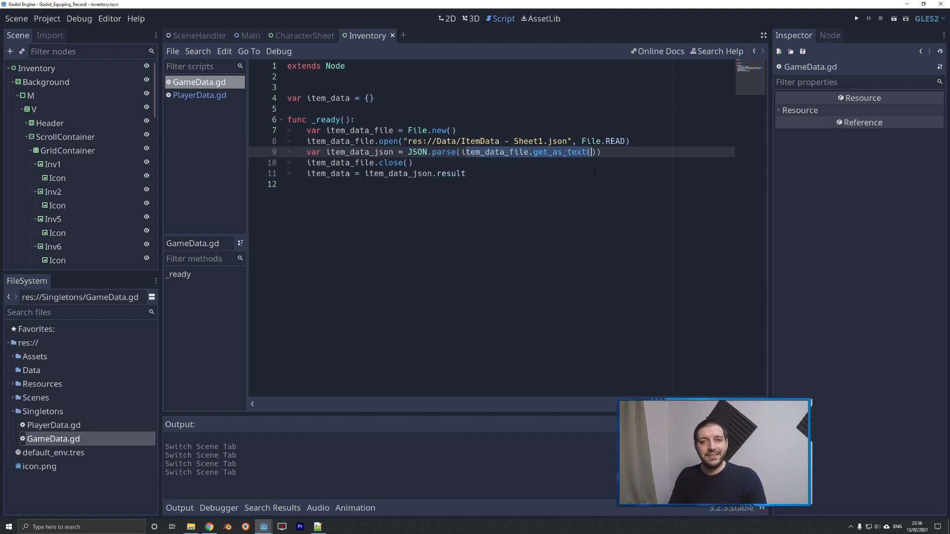
drag(307, 163, 419, 162)
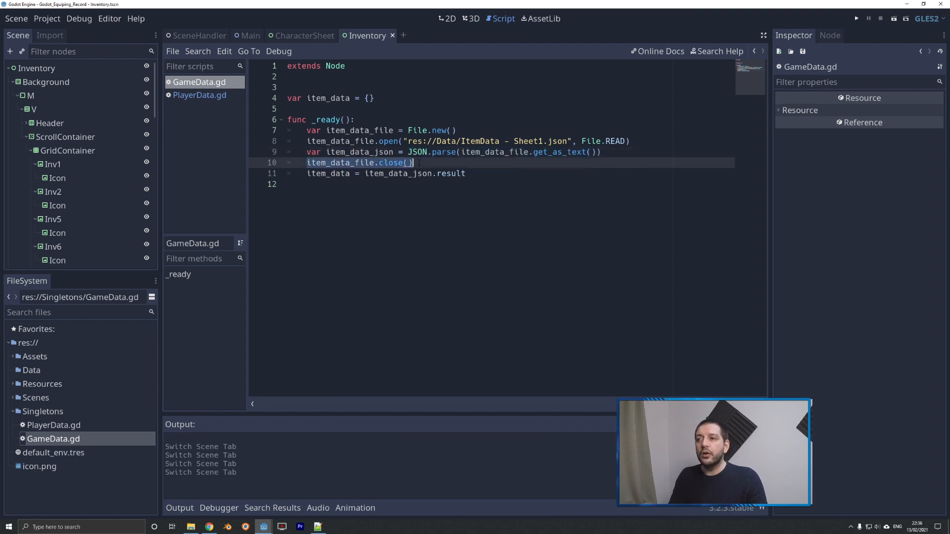
drag(307, 130, 456, 130)
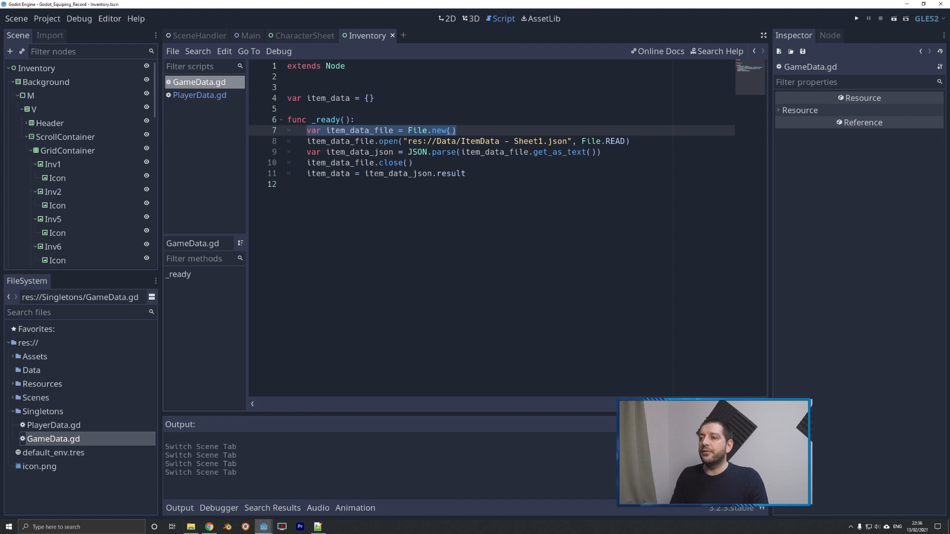
drag(365, 173, 466, 173)
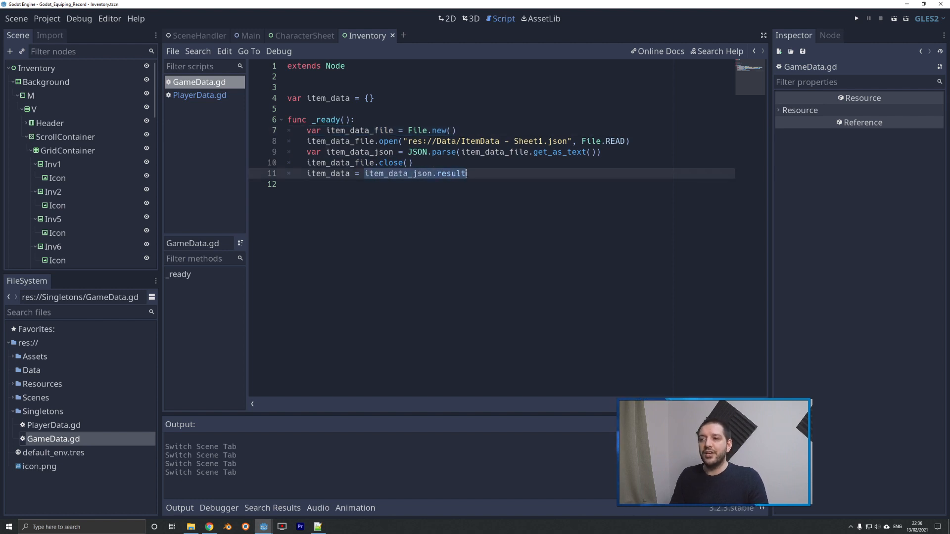
double_click(324, 99)
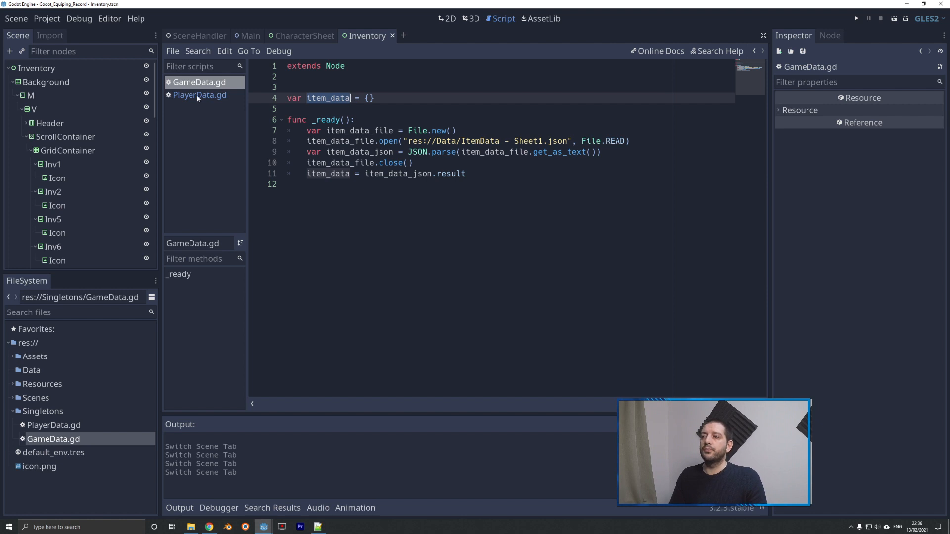
Open PlayerData.gd and examine its inv_data loading code and the file path it reads from.
click(224, 94)
drag(288, 98, 456, 174)
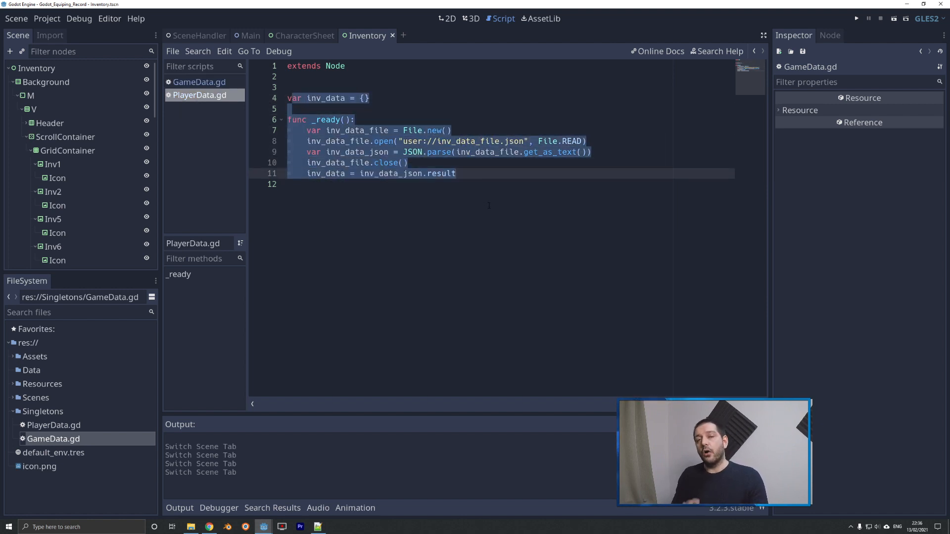
drag(403, 141, 428, 141)
Compare the res:// path for the item data in GameData.gd with the user:// path for the inventory data in PlayerData.gd.
click(210, 83)
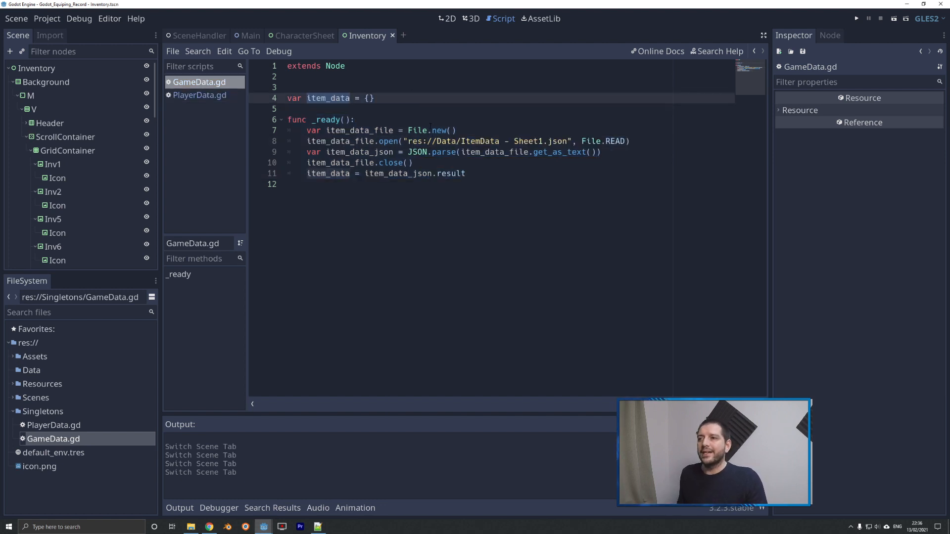
double_click(414, 141)
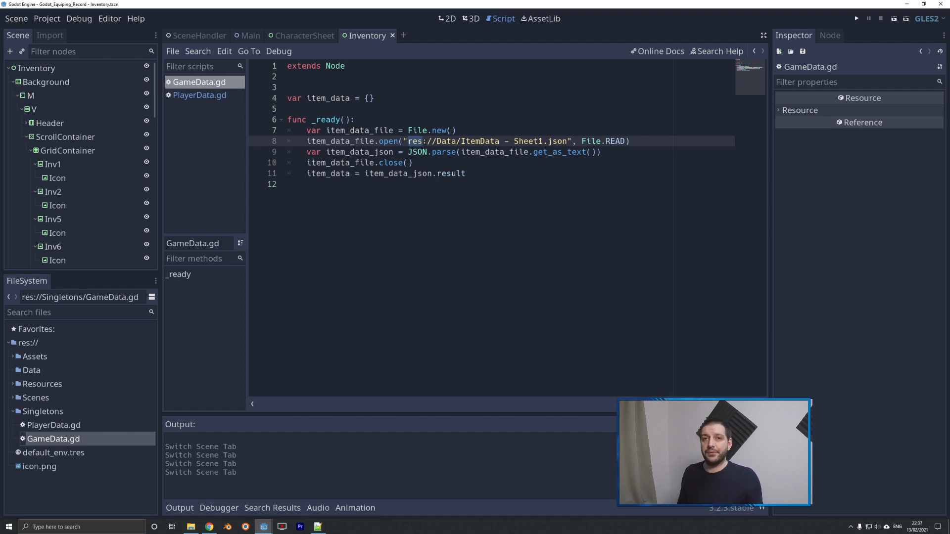
click(432, 153)
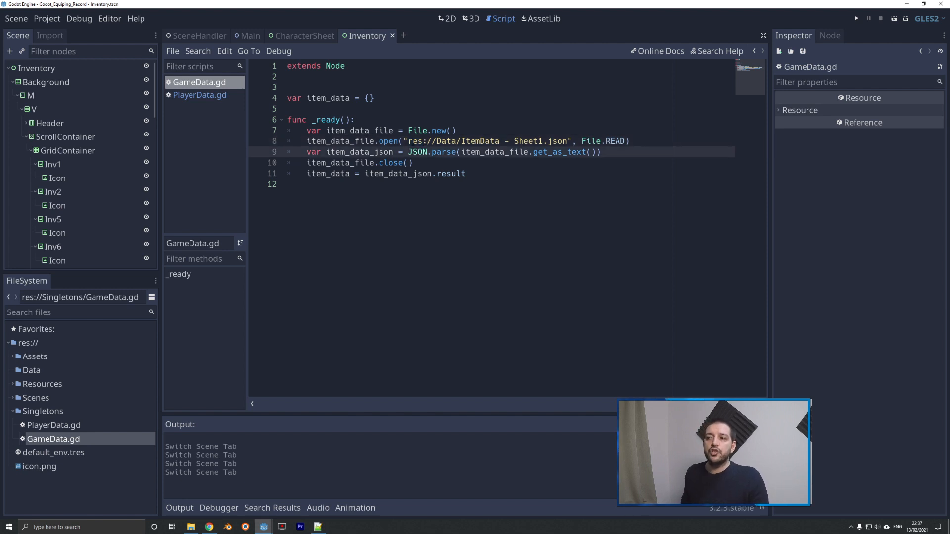
drag(409, 141, 568, 142)
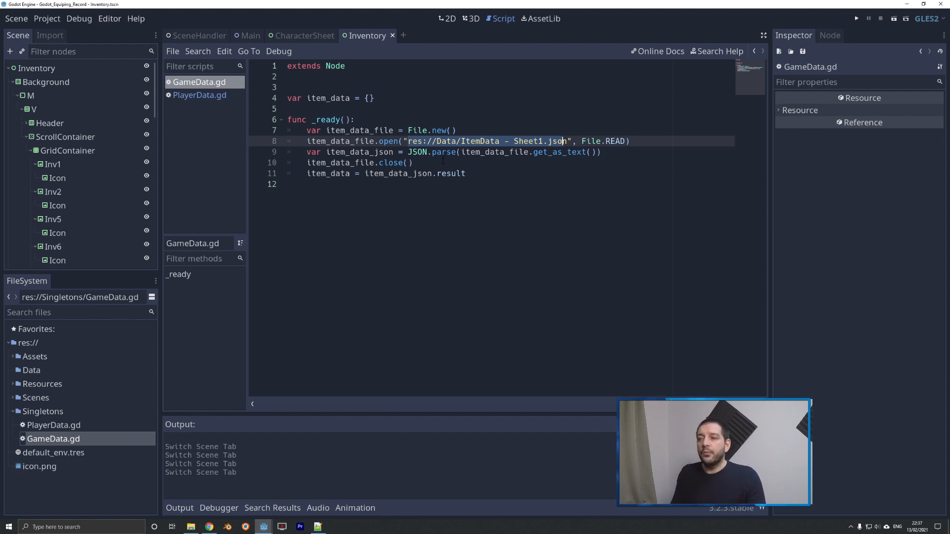
click(197, 96)
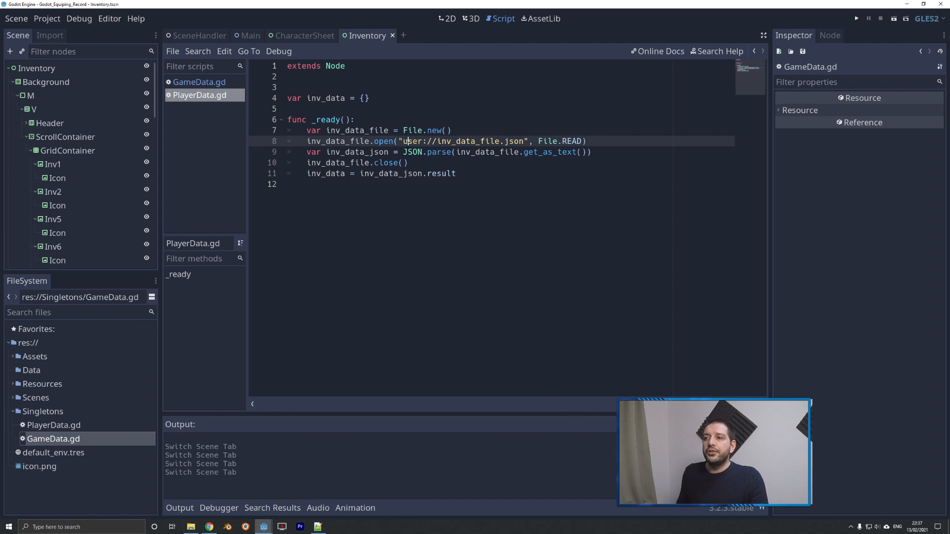
drag(424, 141, 427, 142)
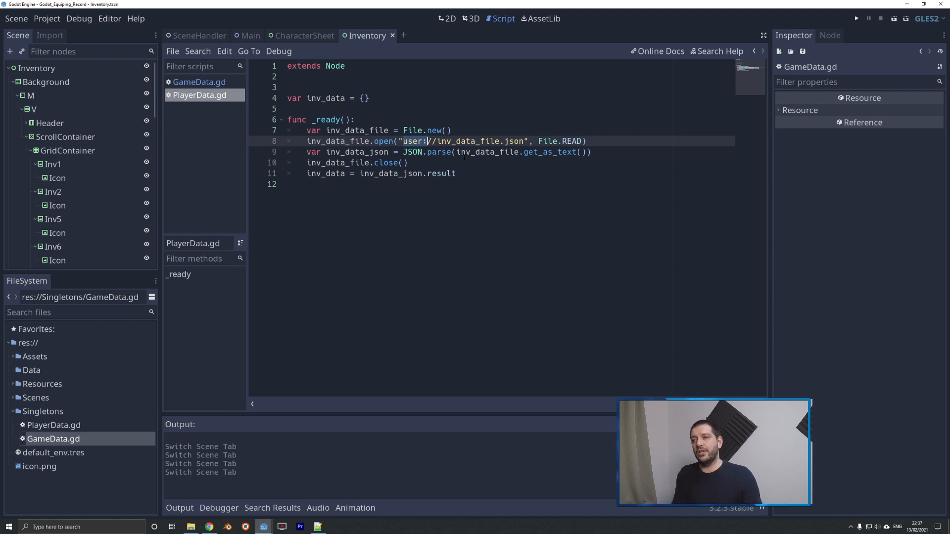
key(Down)
key(Down)
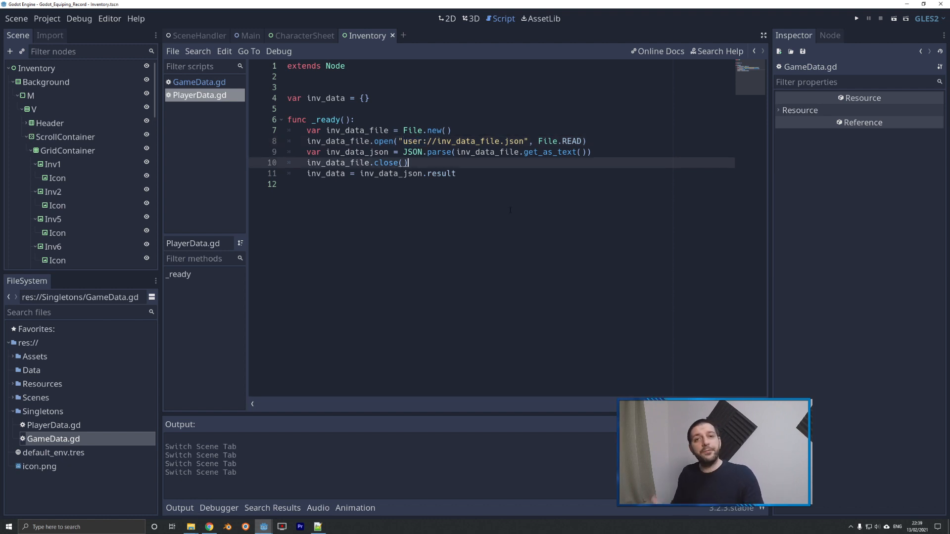
Switch to File Explorer and locate ItemData - Sheet1.json in the Data folder of the Godot Project_Recording directory.
click(196, 531)
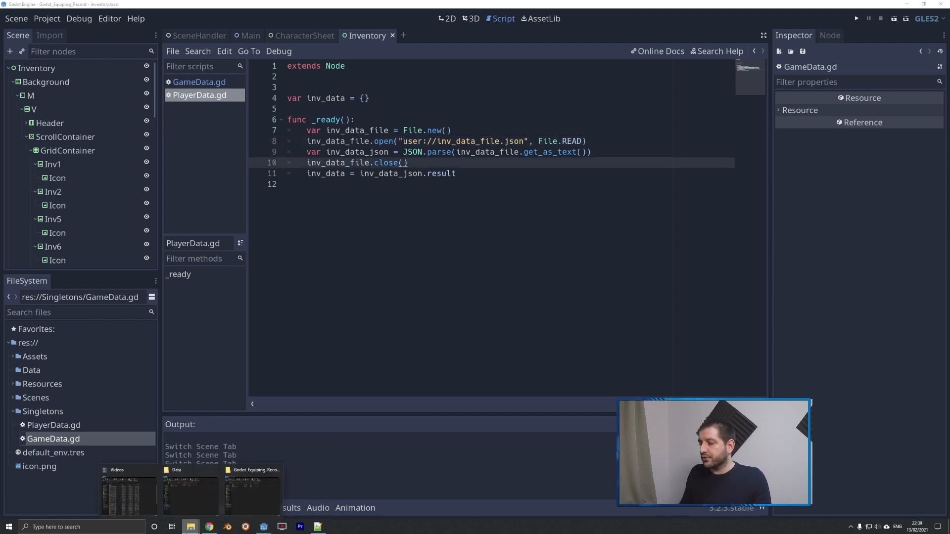
click(181, 500)
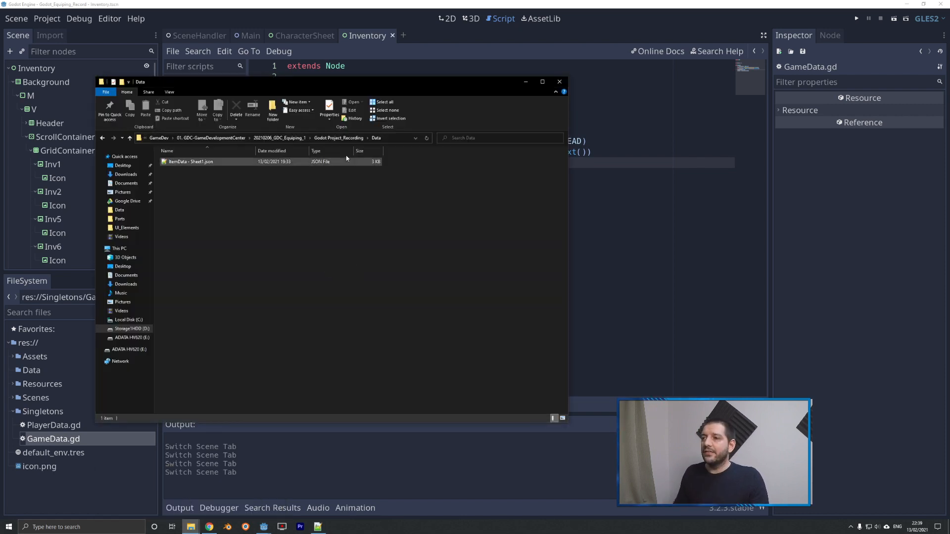
click(341, 138)
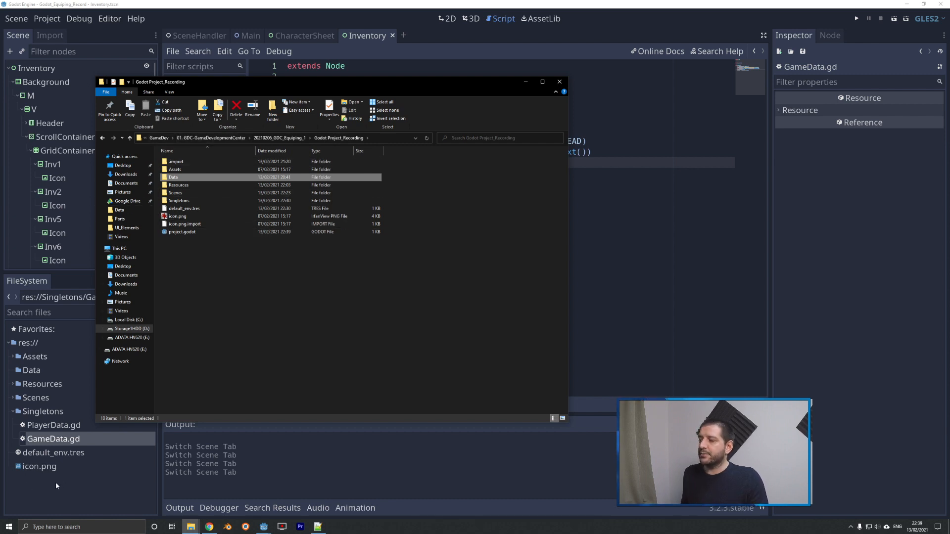
double_click(176, 177)
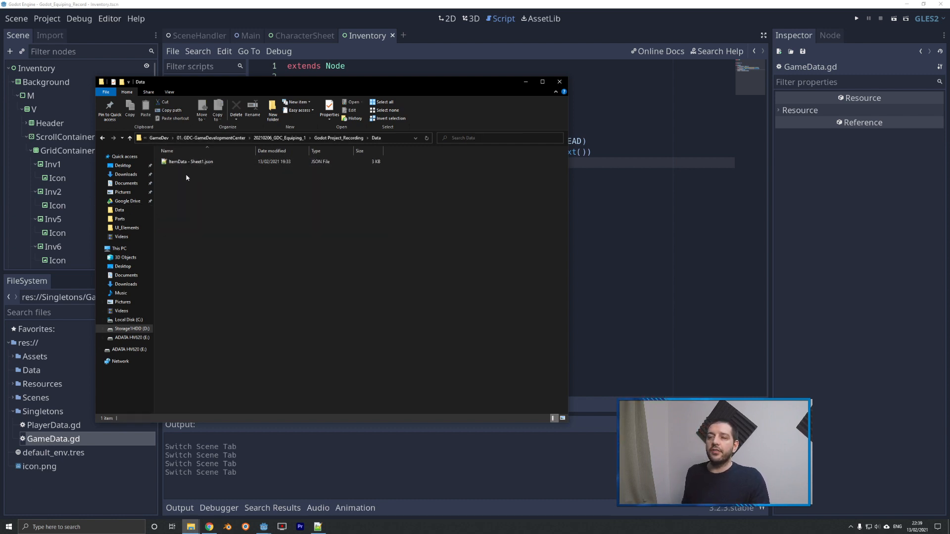
click(193, 163)
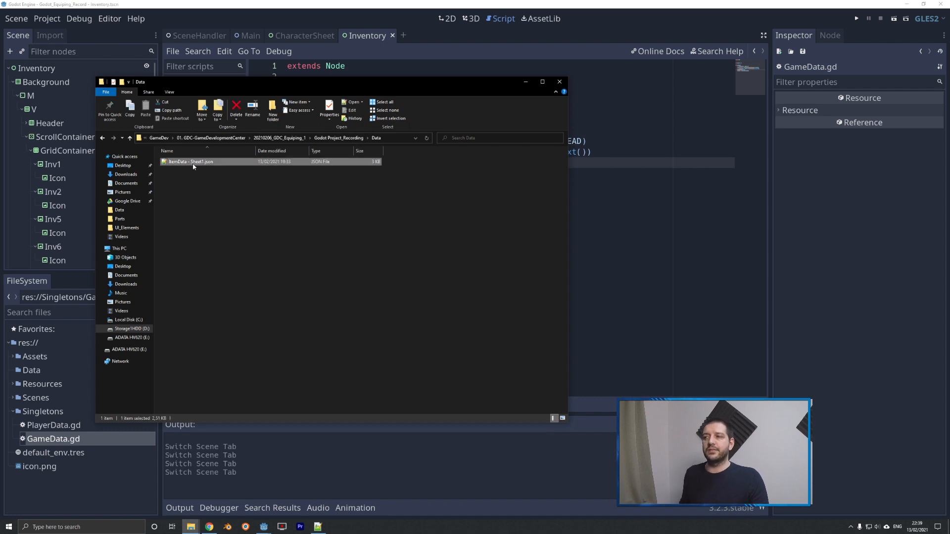
drag(360, 82, 477, 163)
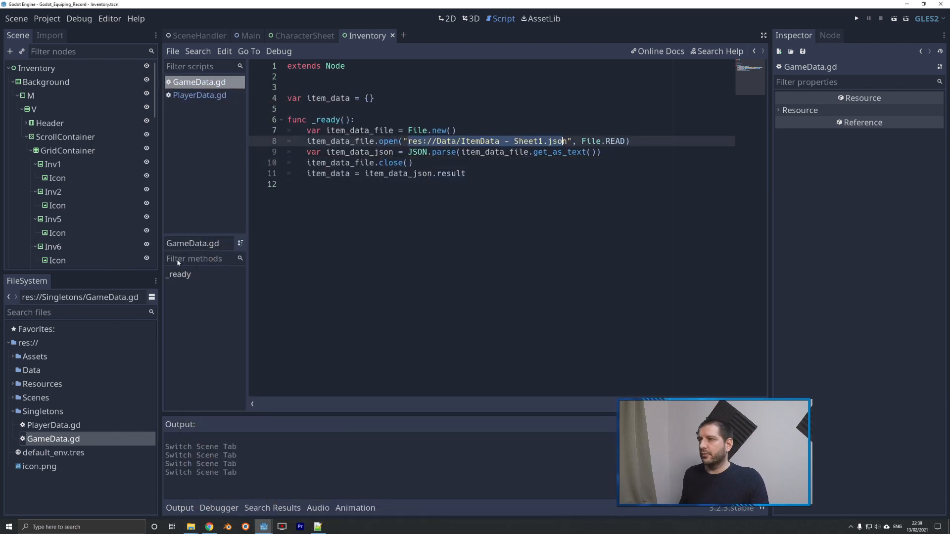
Bring up the Godot_Equiping_Record folder in File Explorer and examine its app_userdata path and inv_data_file.json.
click(191, 527)
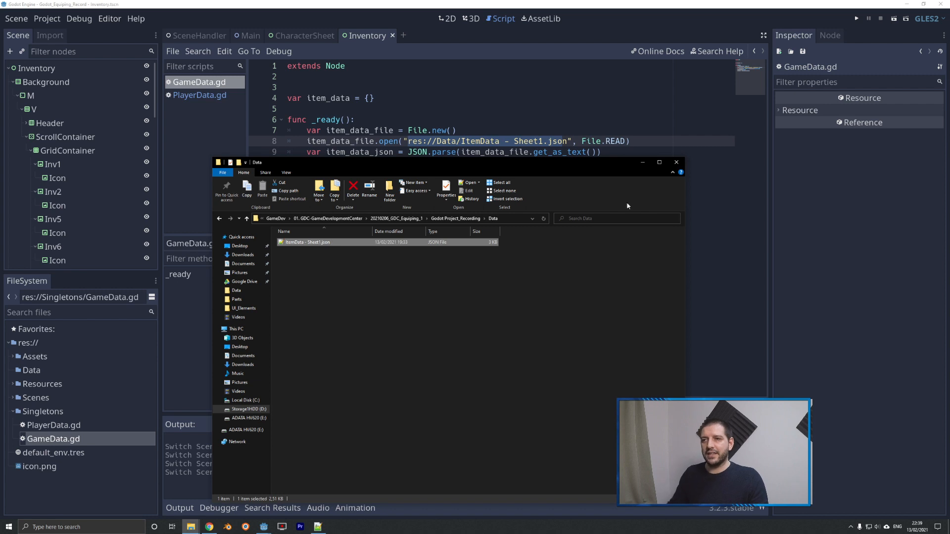
click(191, 527)
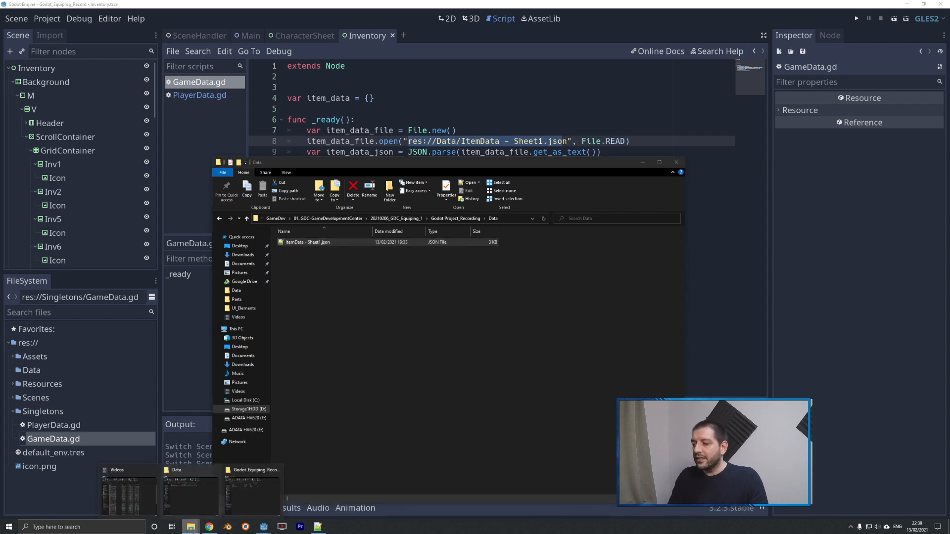
click(253, 493)
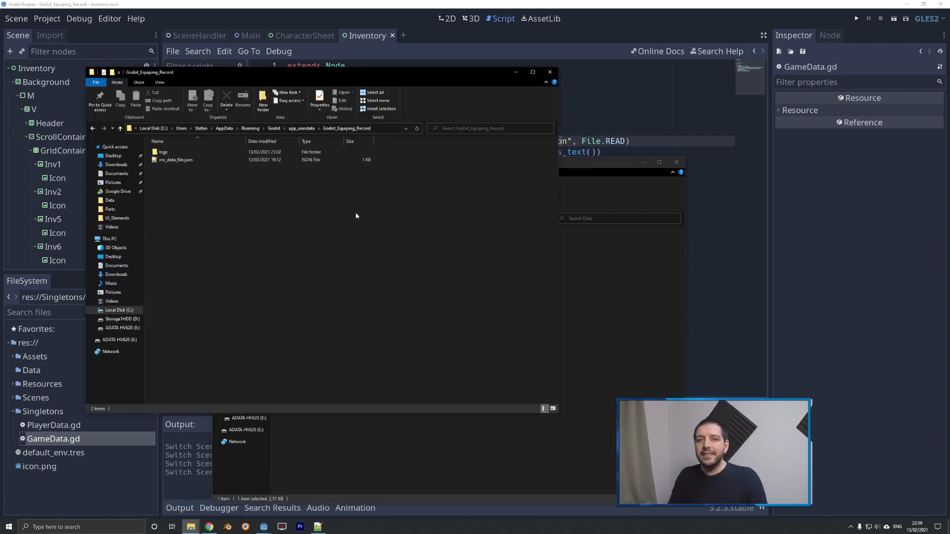
click(390, 128)
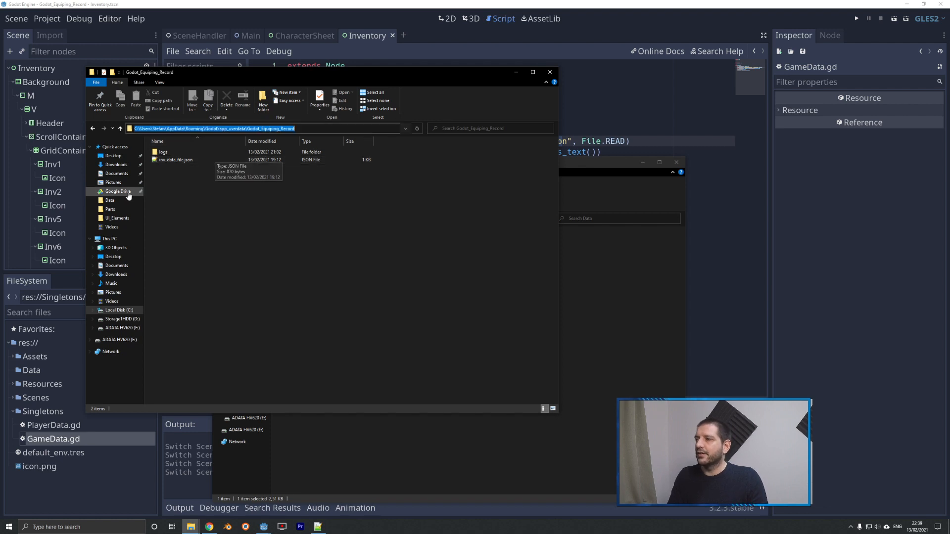
click(175, 128)
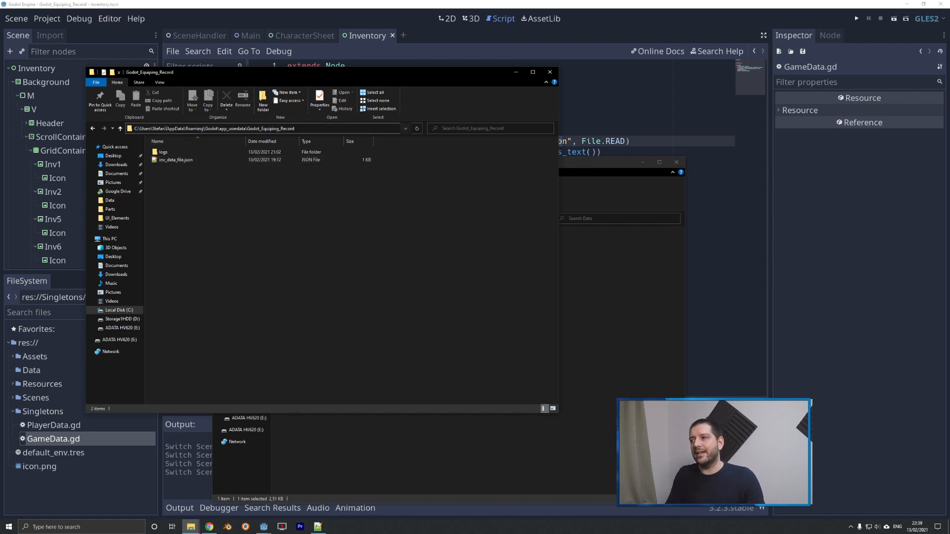
drag(167, 129, 185, 129)
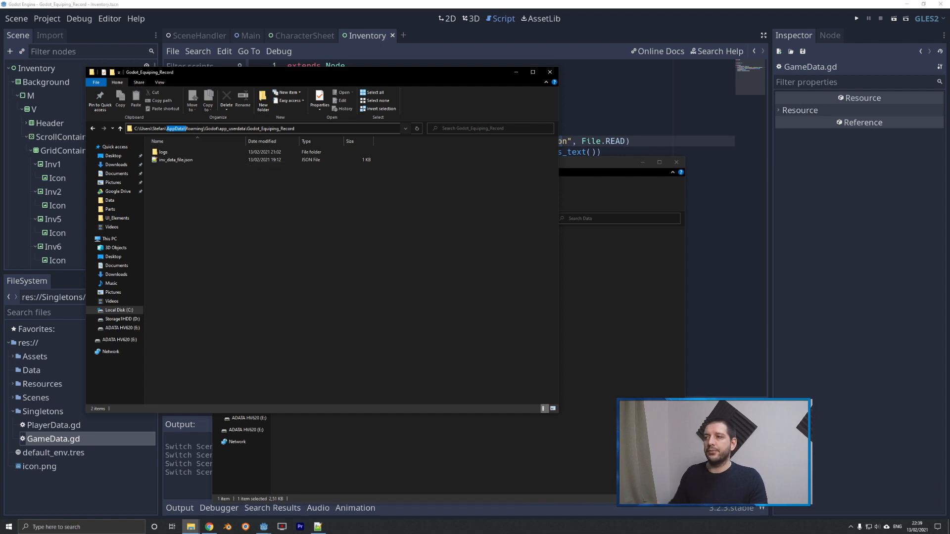
drag(247, 129, 314, 129)
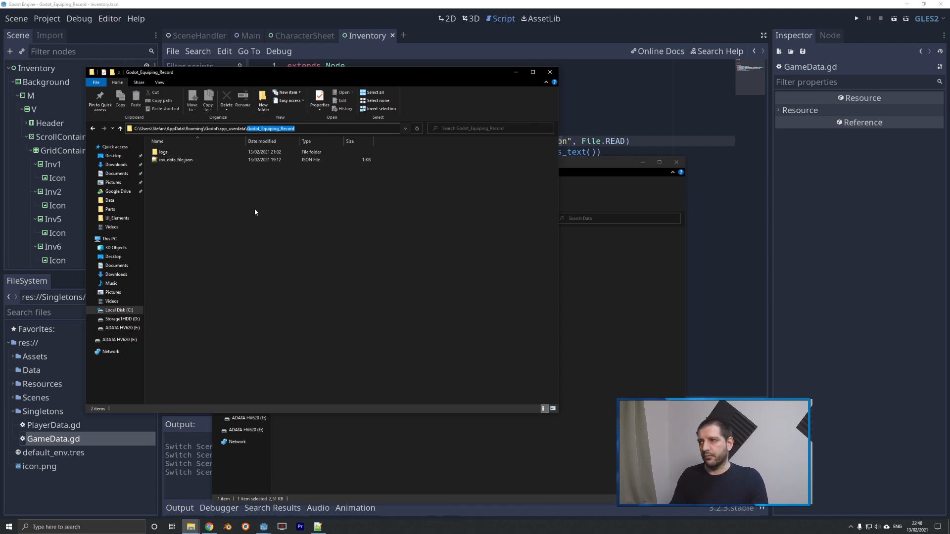
click(186, 160)
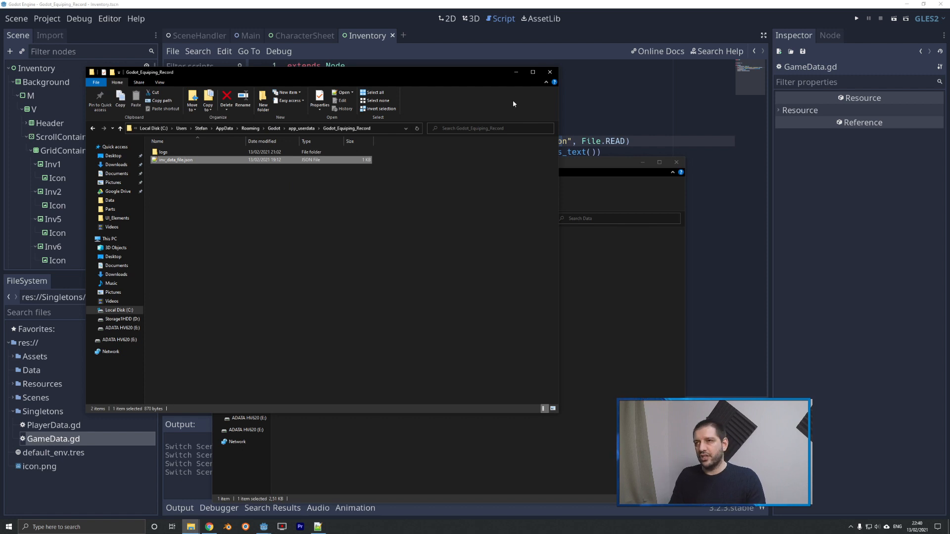
Close both File Explorer windows and return to the JSON parsing line of GameData.gd in Godot.
click(550, 72)
click(677, 163)
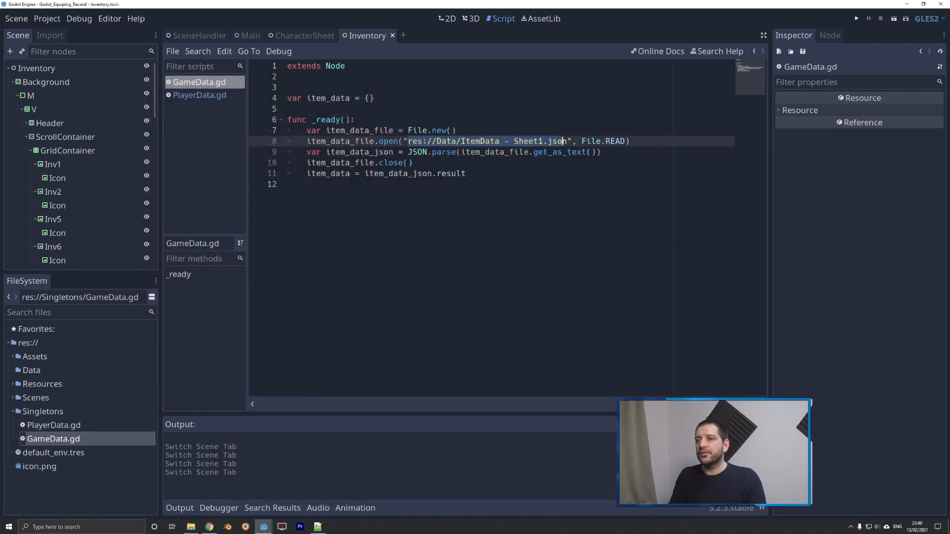
click(519, 152)
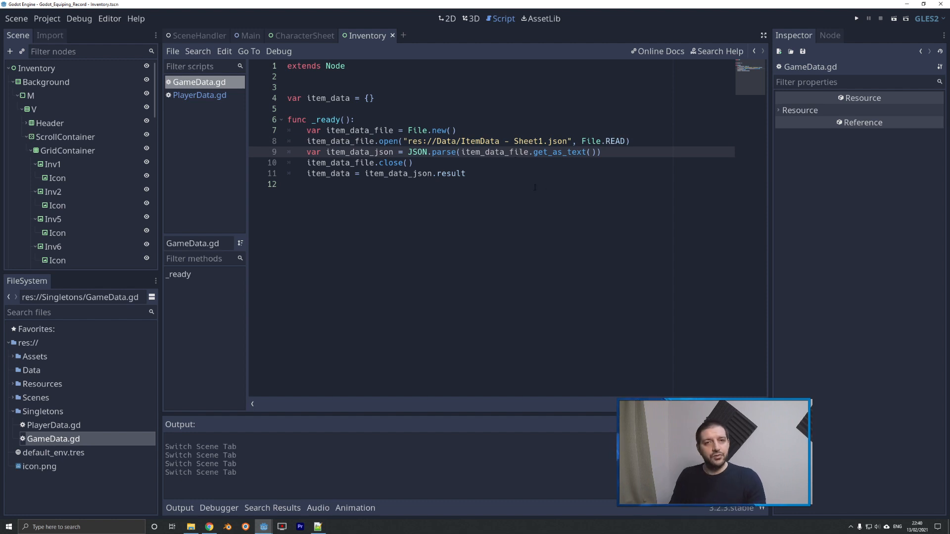
Register GameData.gd from the Singletons folder as an AutoLoad named GameData in the project settings.
click(47, 19)
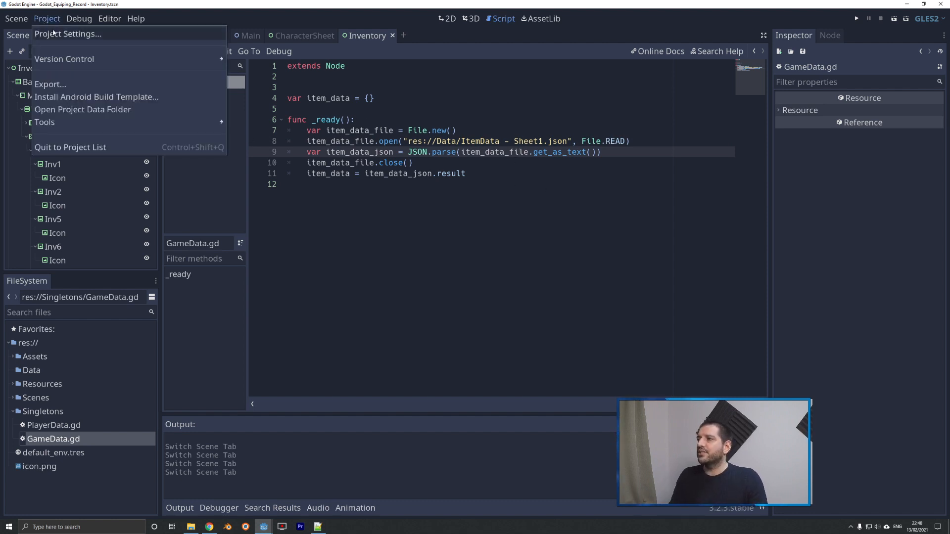
click(52, 34)
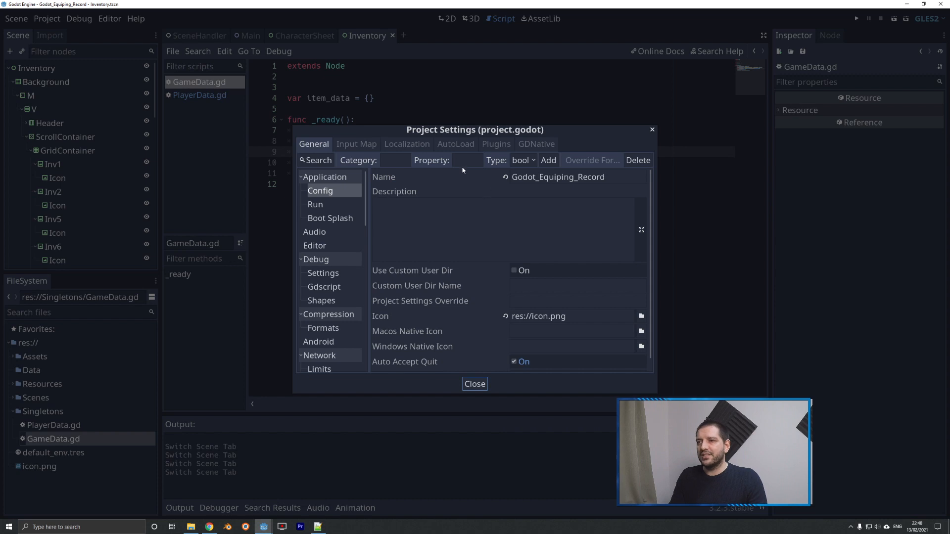
click(456, 145)
click(446, 159)
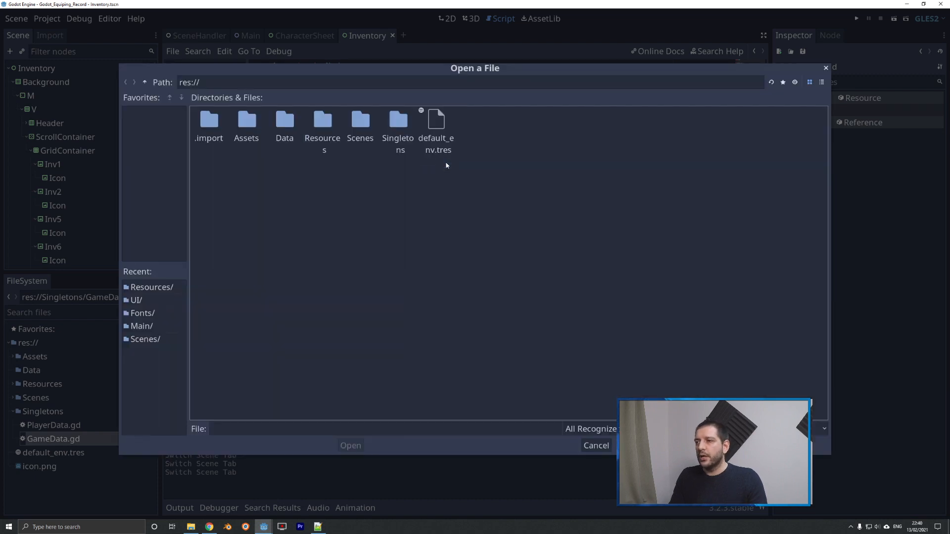
double_click(398, 129)
double_click(203, 125)
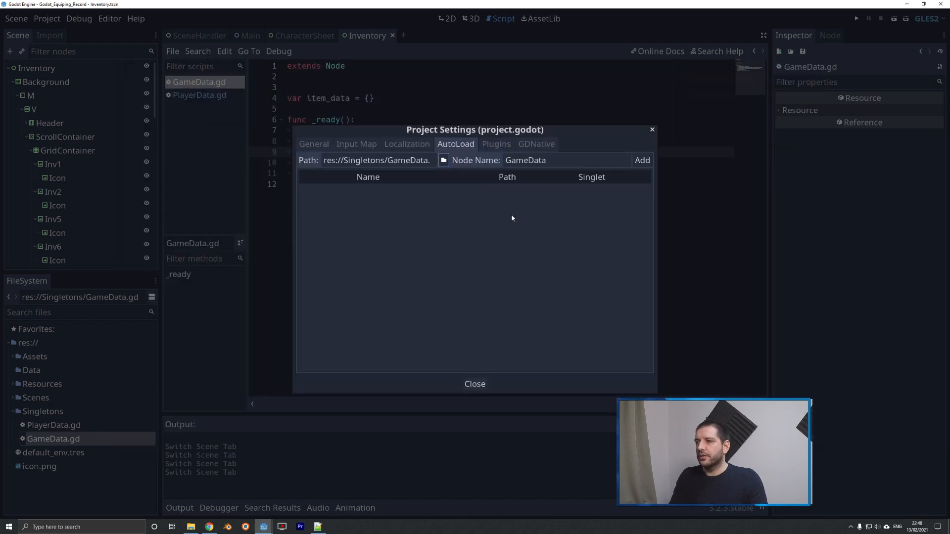
click(642, 160)
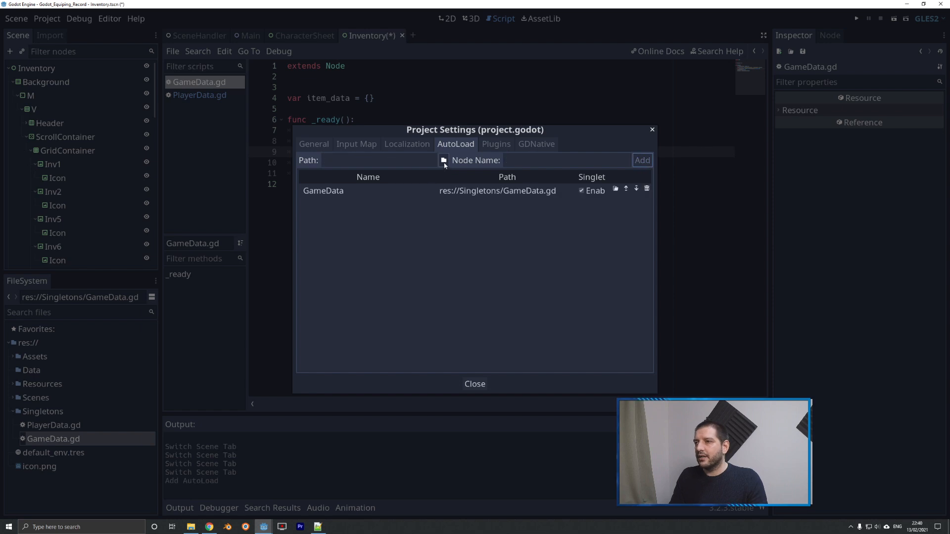
Add PlayerData.gd from the Singletons folder as a second AutoLoad with the node name PlayerData.
click(443, 160)
double_click(261, 130)
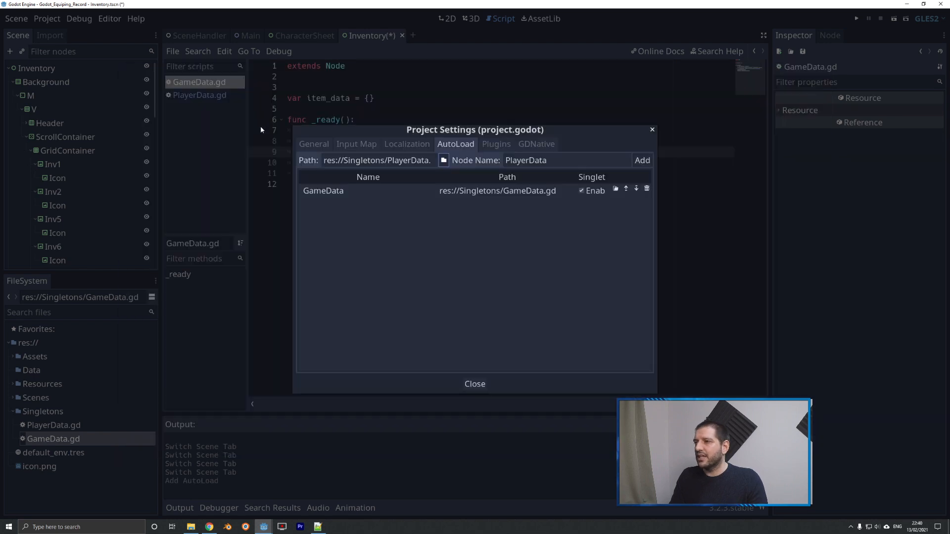
click(642, 160)
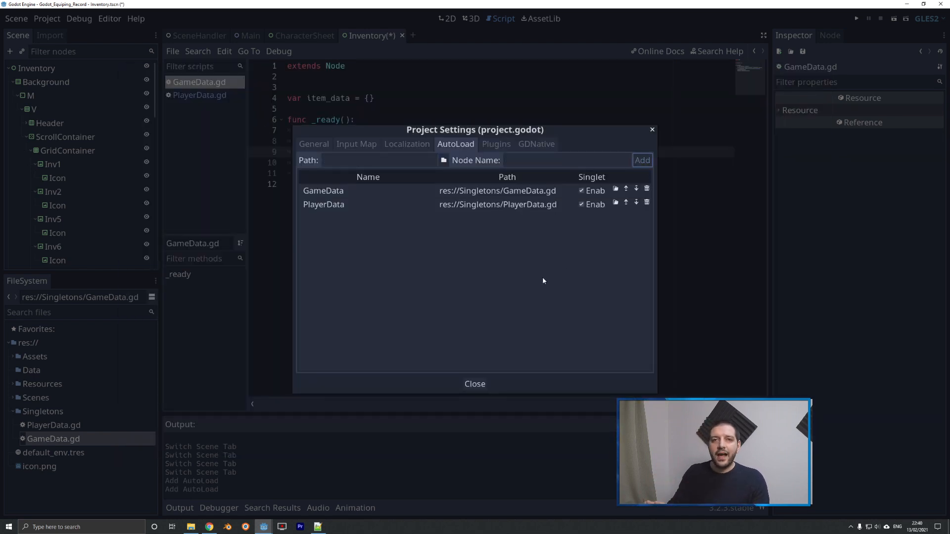
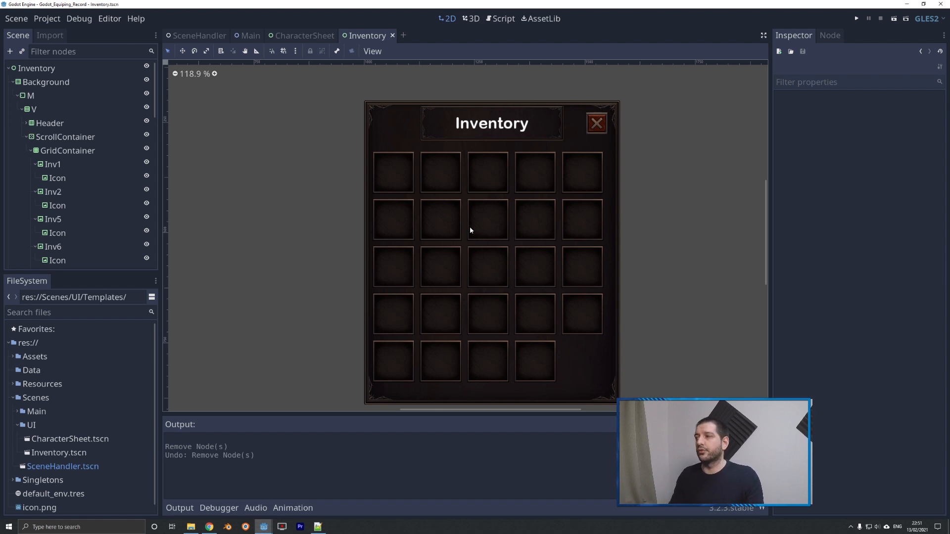
Delete every inventory slot node in the GridContainer except Inv1.
click(63, 194)
scroll(72, 190, down, 12)
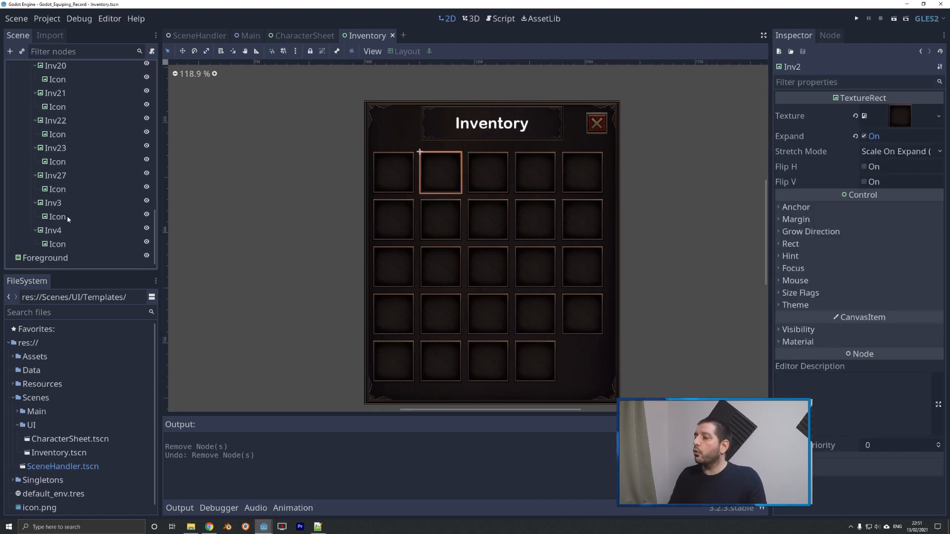
shift+click(55, 233)
key(Delete)
click(446, 274)
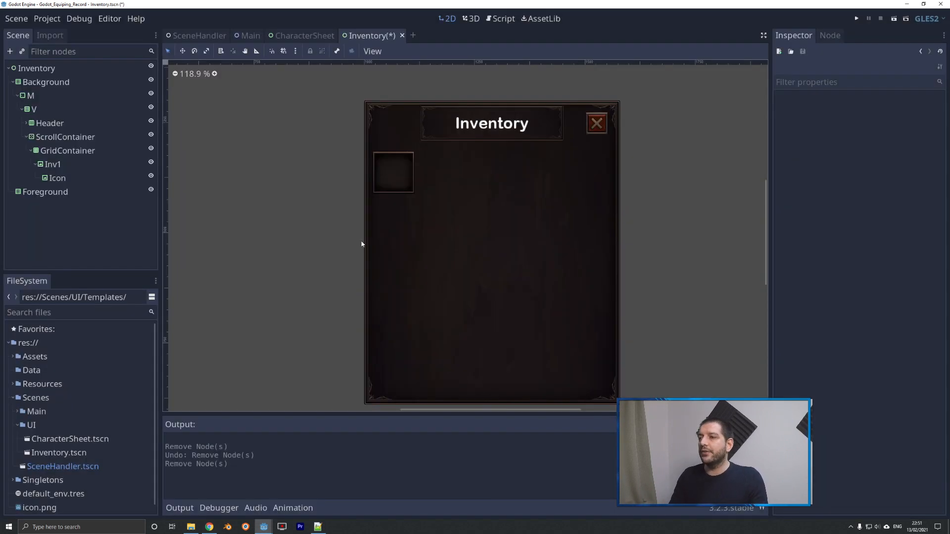
Start saving the Inv1 branch as a separate scene and create a Templates folder inside res://Scenes/UI for it.
click(53, 164)
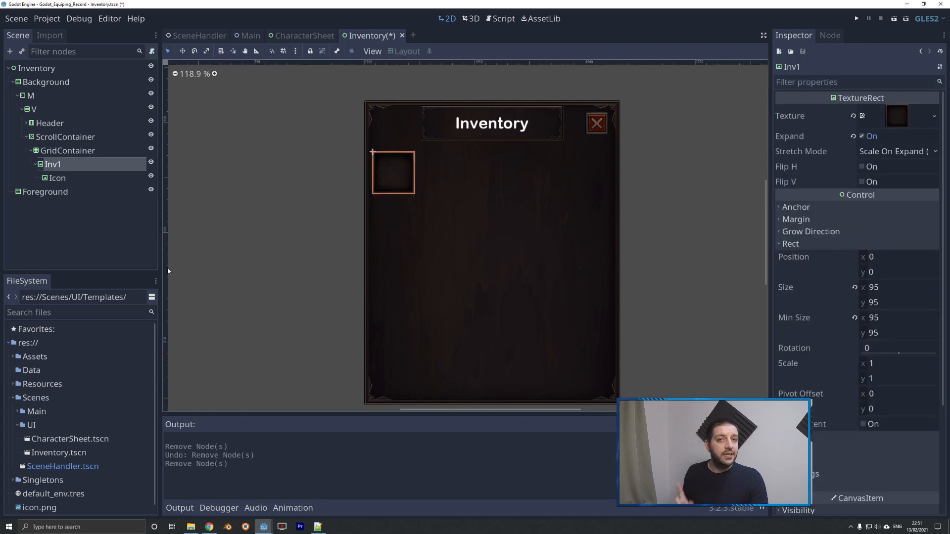
right_click(53, 166)
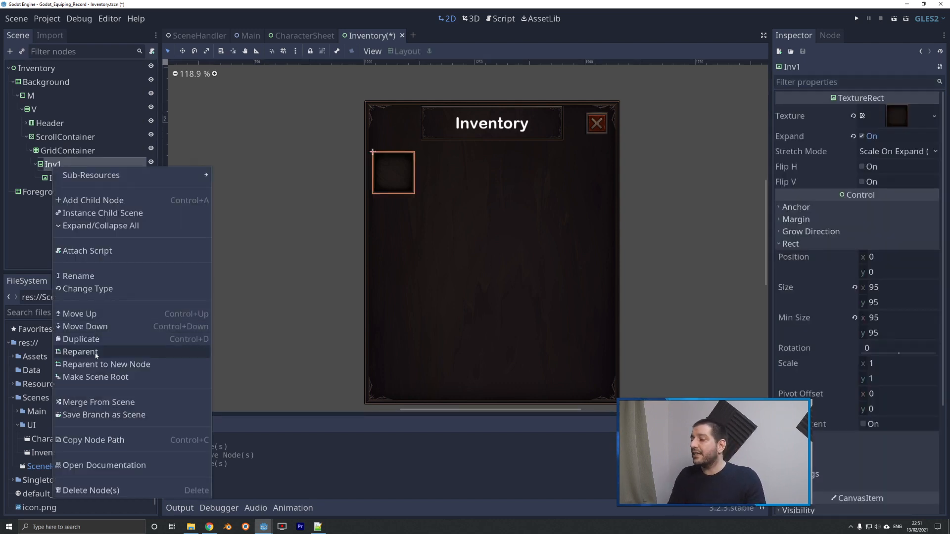
click(89, 415)
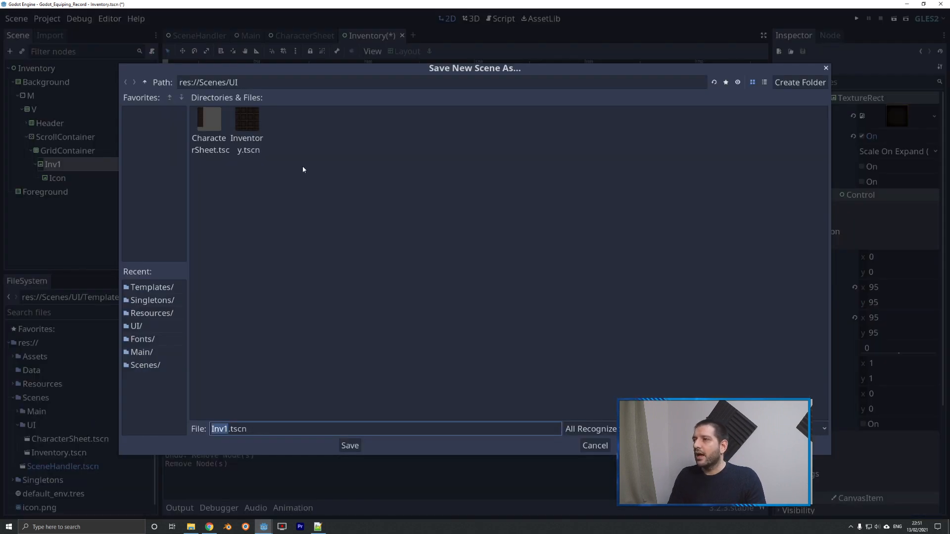
click(329, 139)
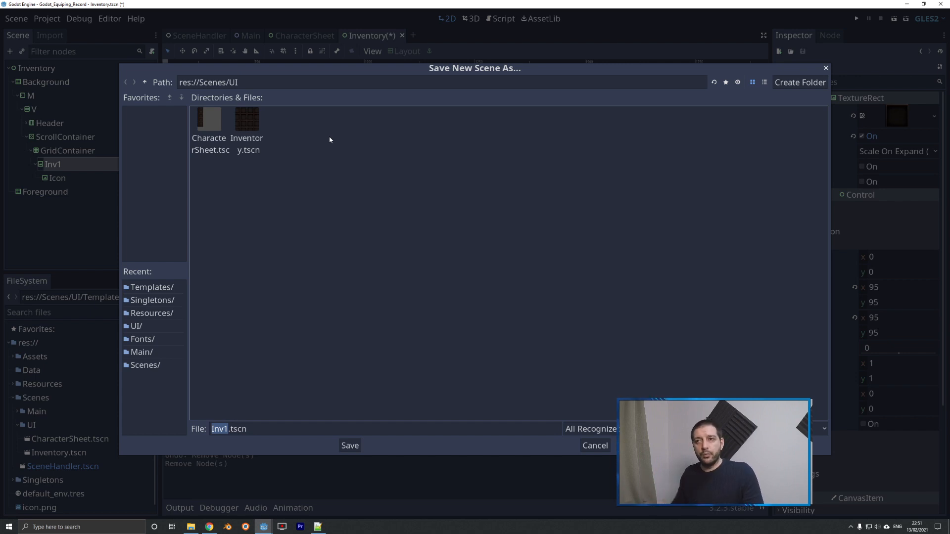
click(800, 82)
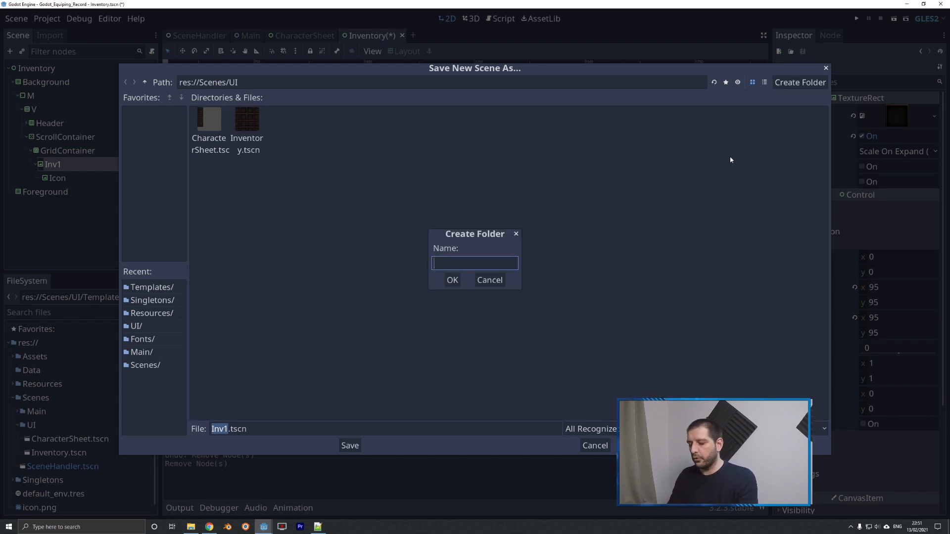
text(Templates)
key(Return)
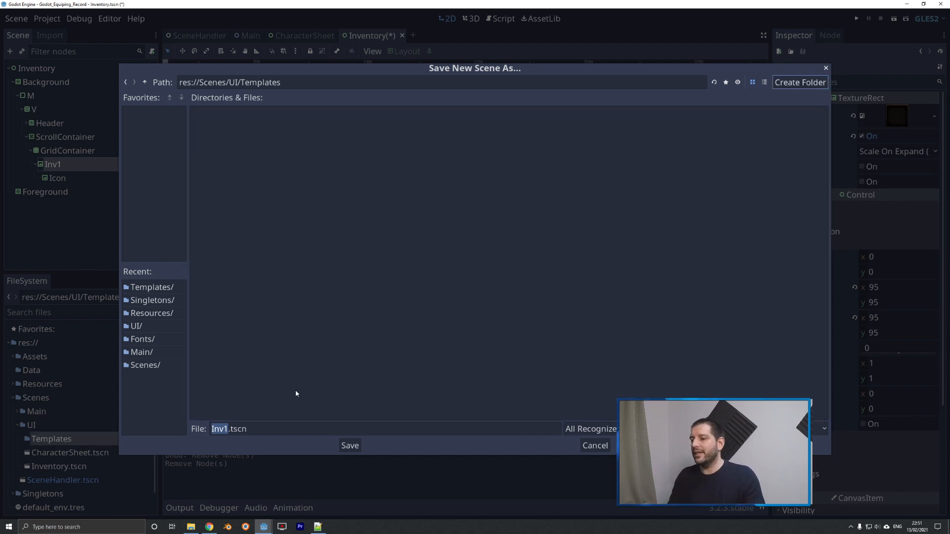
Name the branch scene InventorySlot.tscn and save it in res://Scenes/UI/Templates.
click(224, 429)
drag(224, 429, 197, 431)
key(BackSpace)
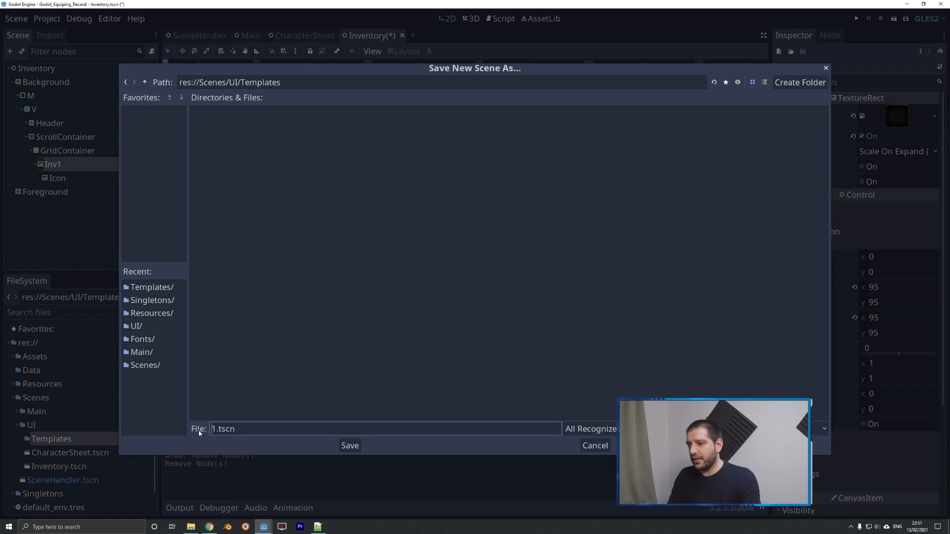
key(Delete)
text(Inventory)
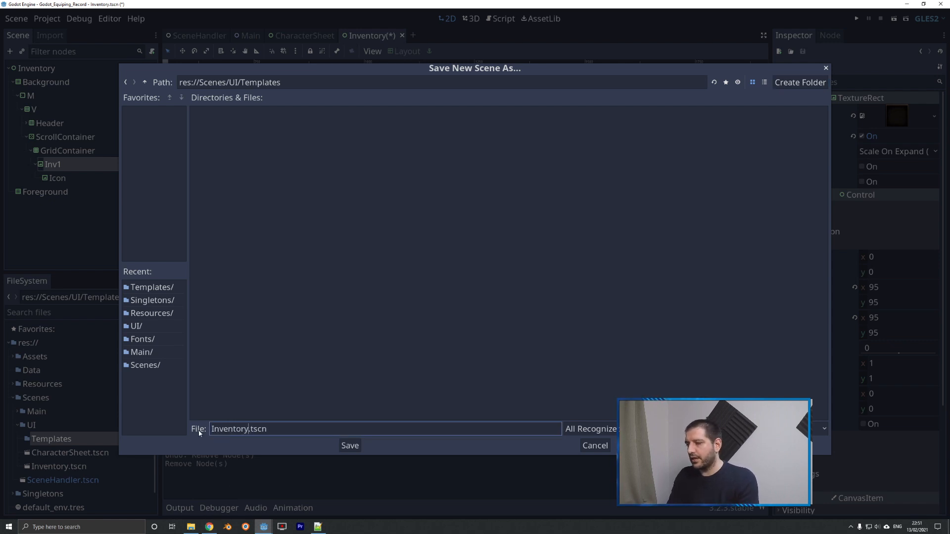
text(Slot)
click(354, 447)
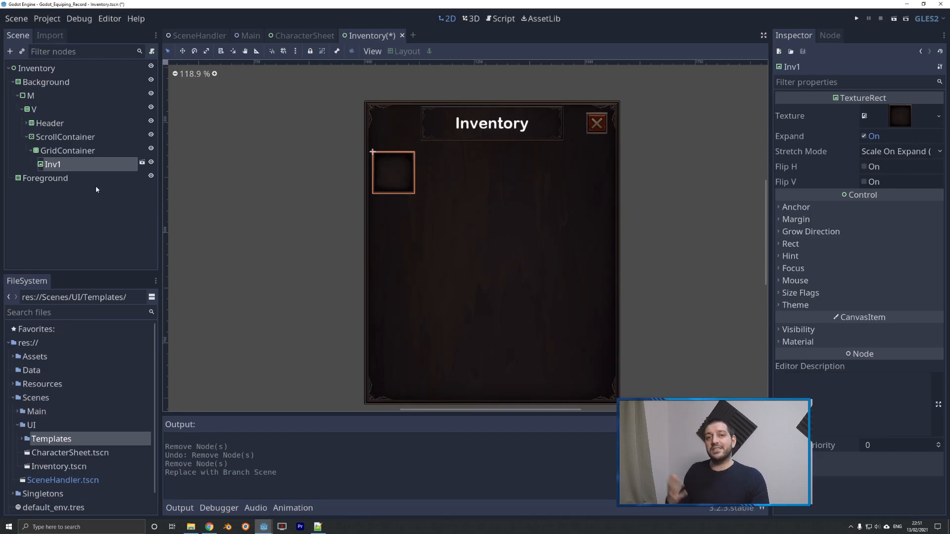
Delete the remaining Inv1 instance from the Inventory scene, leaving the GridContainer empty.
key(Delete)
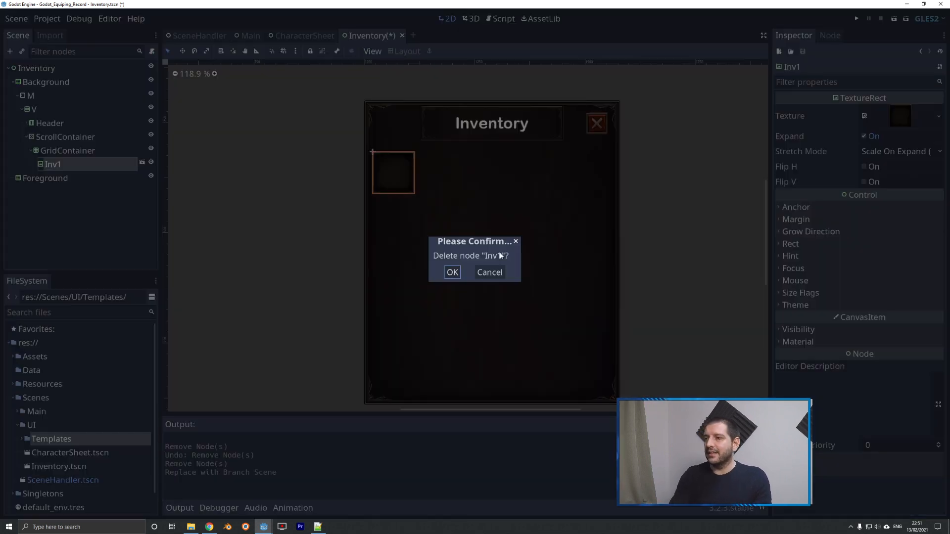
click(453, 273)
click(67, 150)
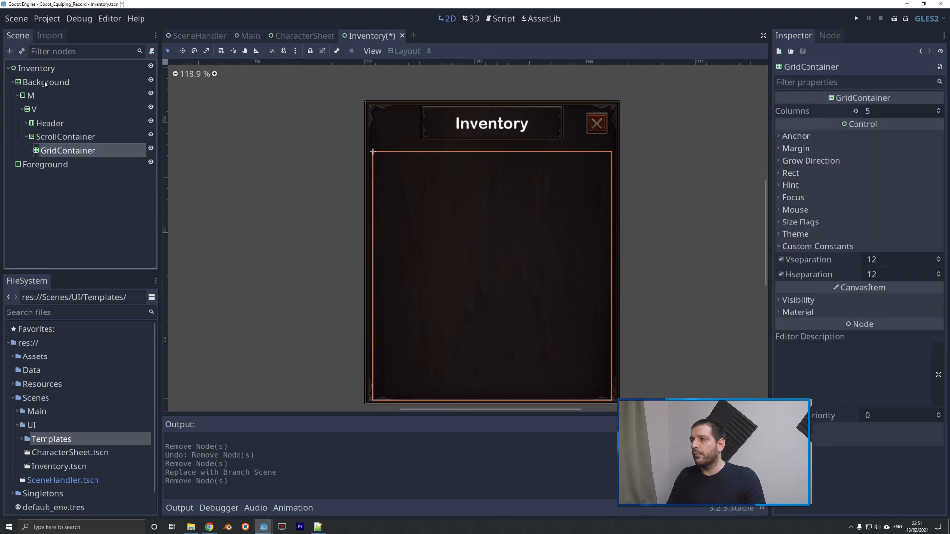
Attach a new Inventory.gd script to the Inventory root and paste in the code that fills gridcontainer with InventorySlot instances and icons from PlayerData.inv_data.
click(41, 72)
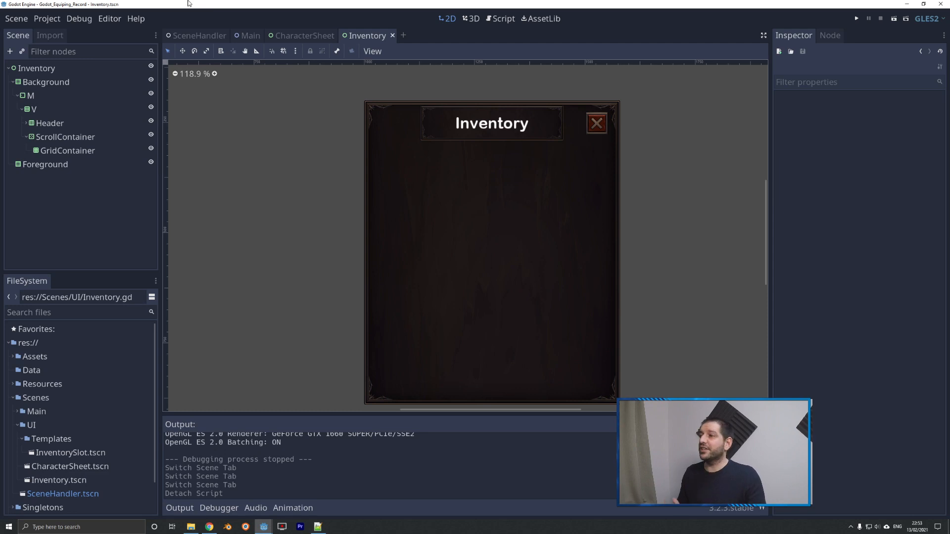
click(44, 72)
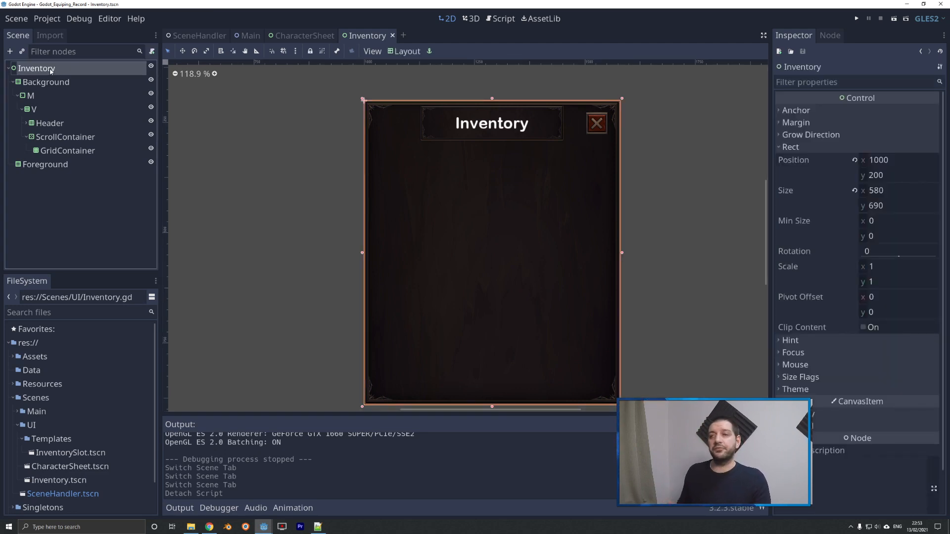
click(152, 51)
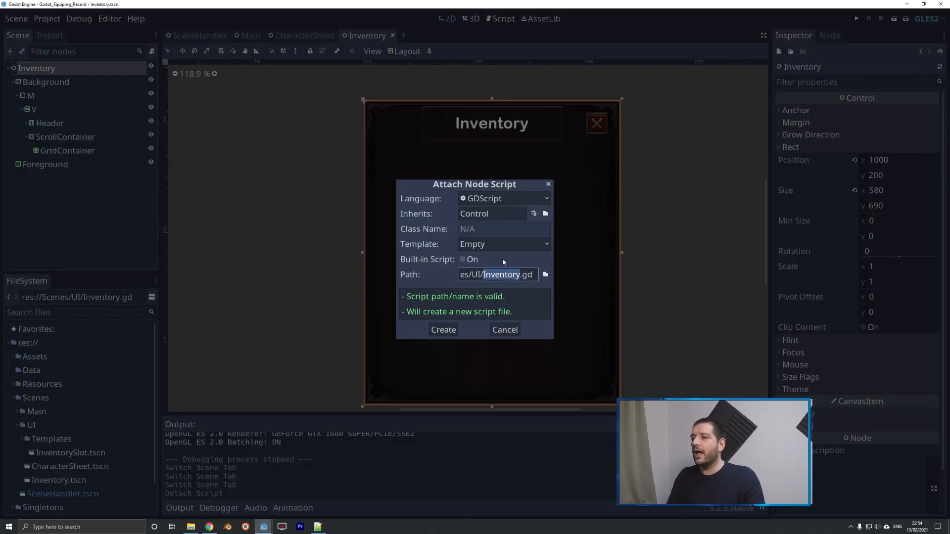
click(443, 330)
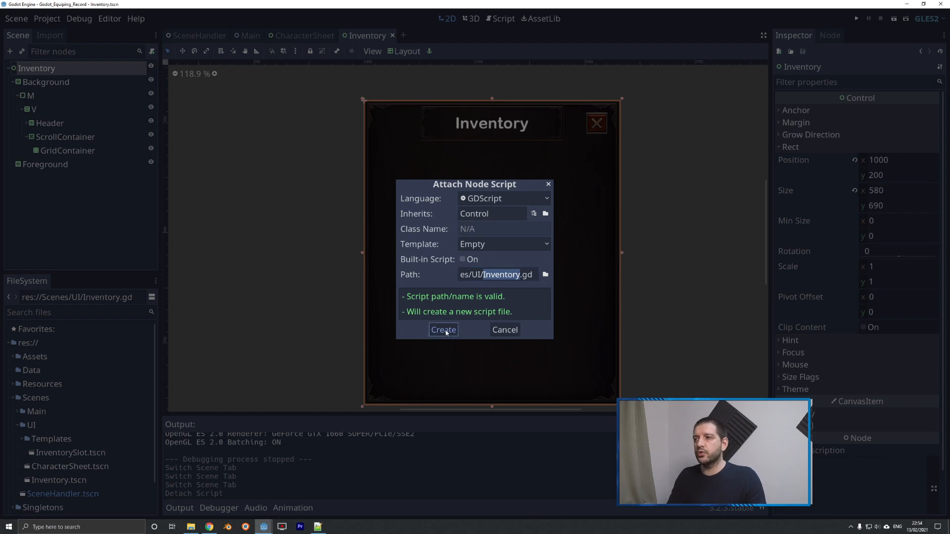
text(extends Control   var template_inv_slot = preload("res://Scenes/UI/Templates/InventorySlot.tscn")  onready var gridcontainer = get_node("Background/M/V/ScrollContainer/GridContainer")   func _ready(): 	for i in PlayerData.inv_data.keys(): 		var inv_slot_new = template_inv_slot.instance() 		if PlayerData.inv_data[i]["Item"] != null: 			var item_name = GameData.item_data[str(PlayerData.inv_data[i]["Item"])]["Name"] 			var icon_texture = load("res://Assets/Icon_Items/" + item_name + ".png") 			inv_slot_new.get_node("Icon").set_texture(icon_texture) 		gridcontainer.add_child(inv_slot_new, true))
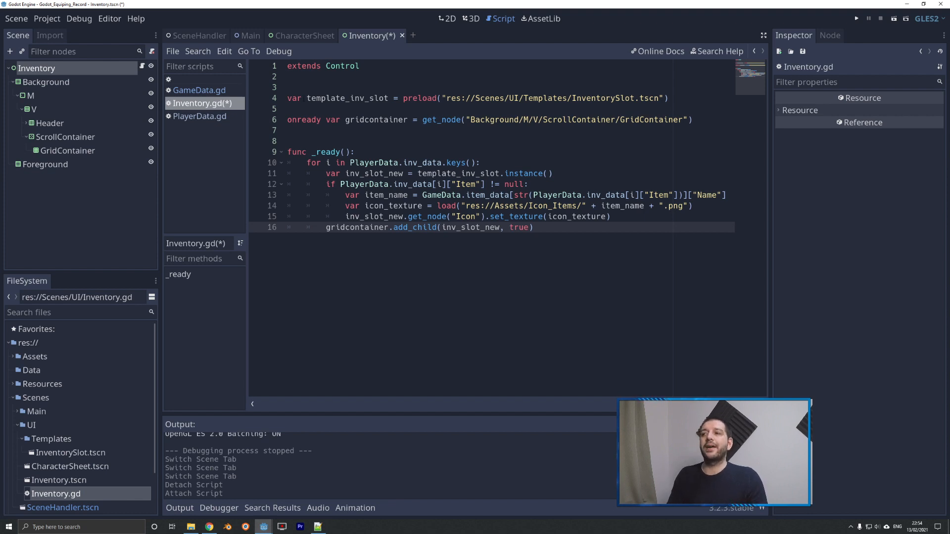
Examine Inventory.gd from the template_inv_slot preload and gridcontainer reference through the loop and "Item" condition in _ready.
drag(306, 98, 387, 98)
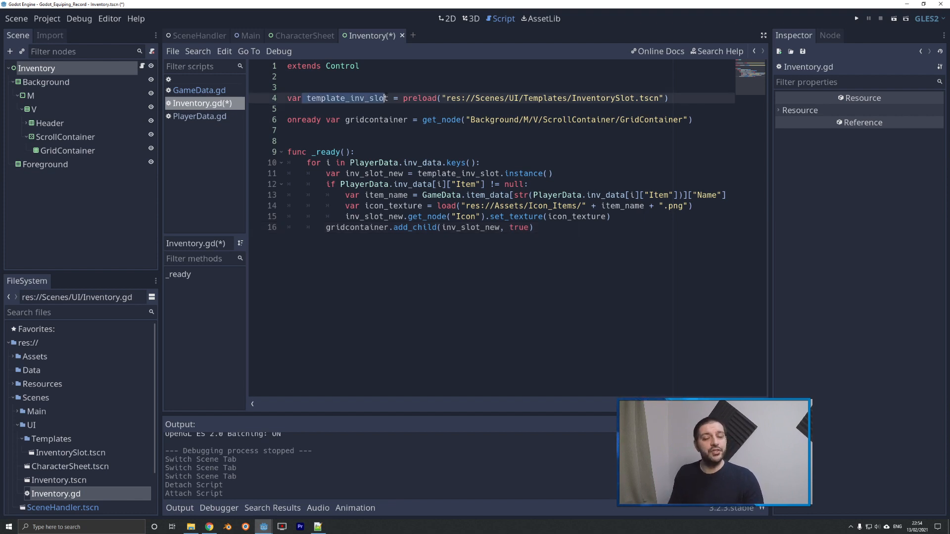
drag(402, 98, 540, 98)
drag(456, 98, 649, 98)
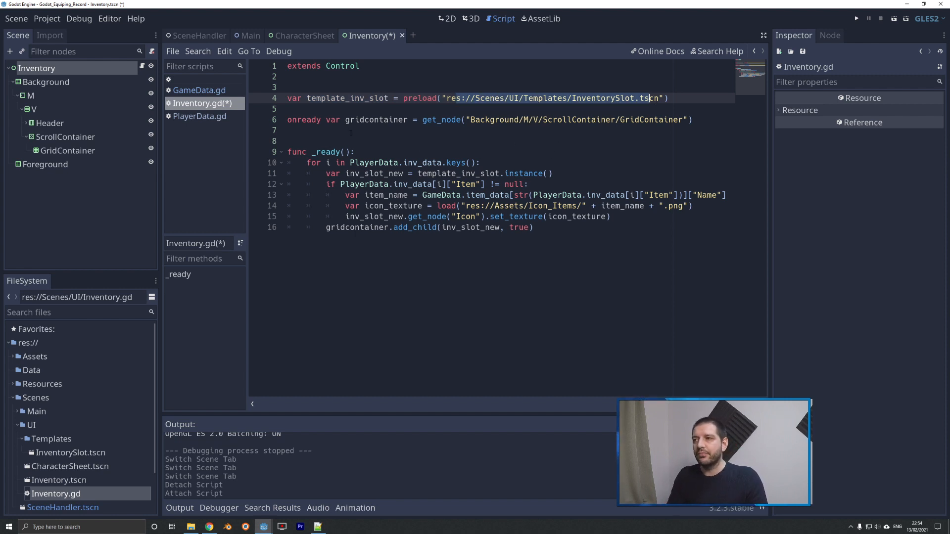
double_click(376, 120)
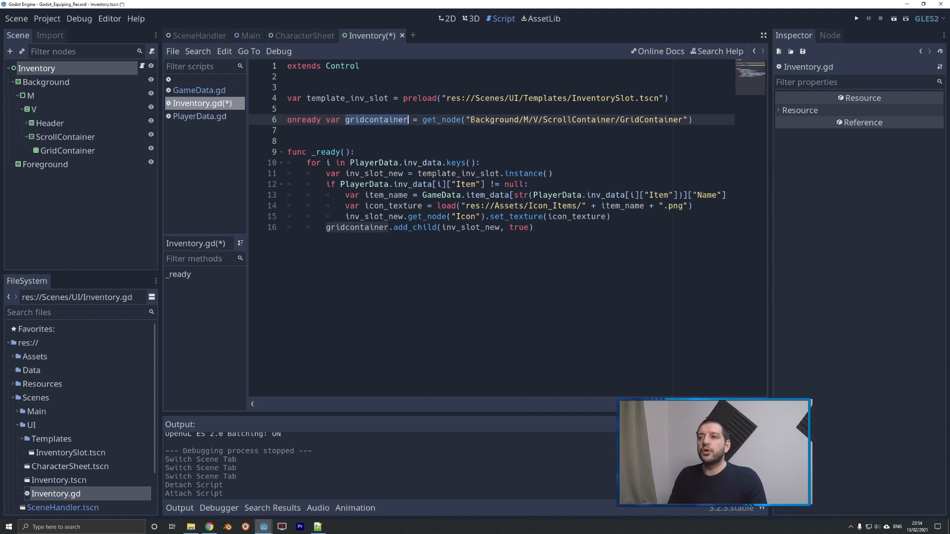
drag(451, 120, 692, 120)
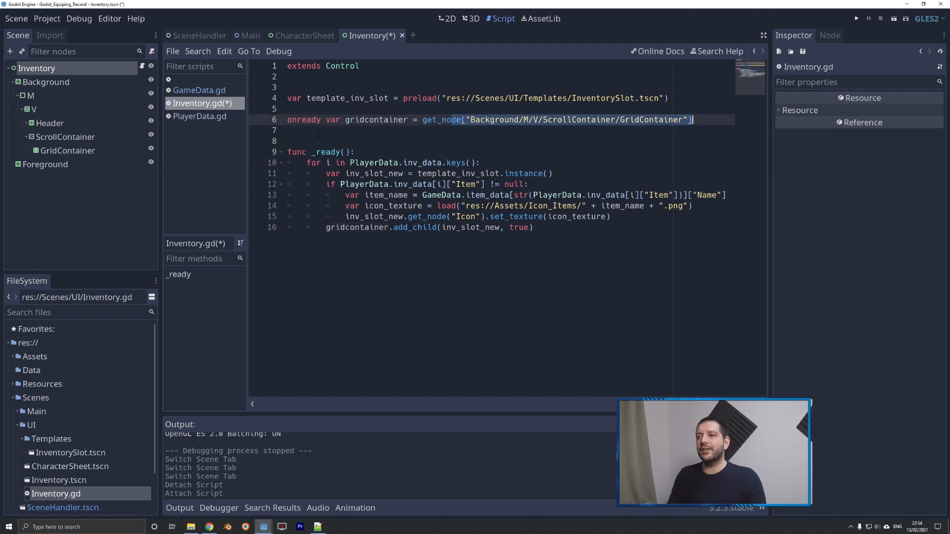
double_click(376, 120)
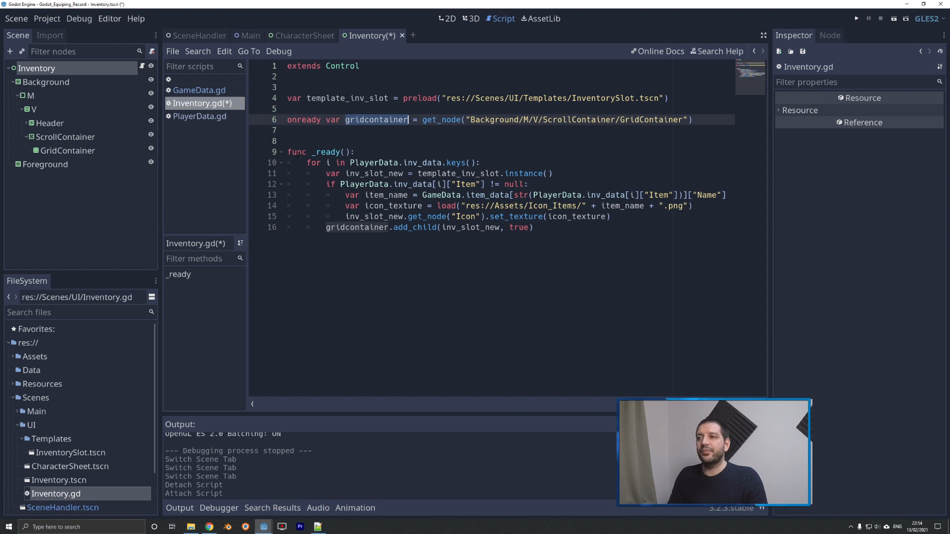
drag(297, 152, 350, 152)
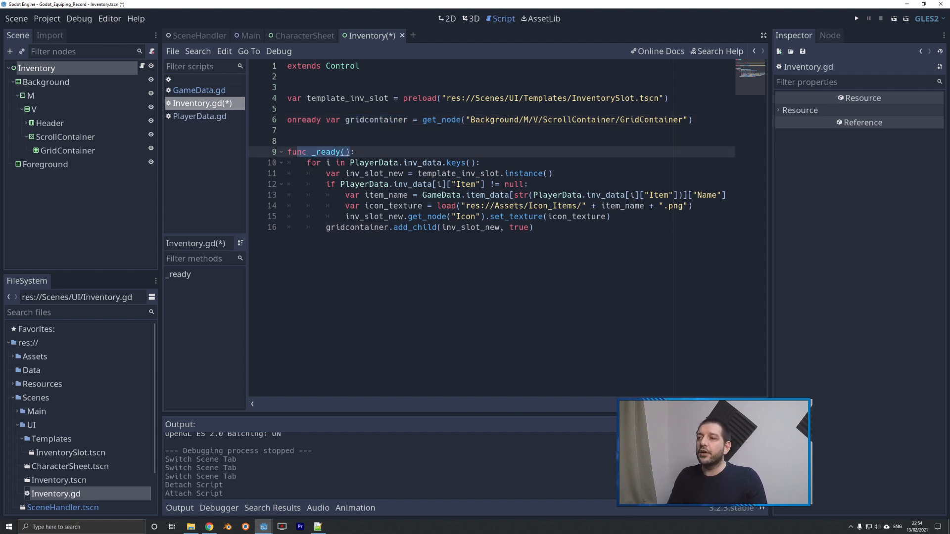
drag(306, 163, 479, 162)
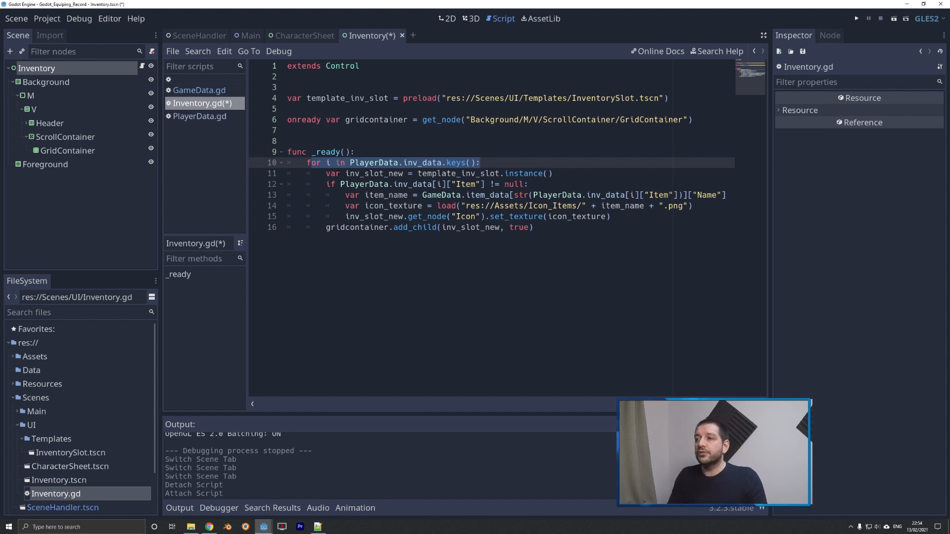
drag(345, 174, 554, 173)
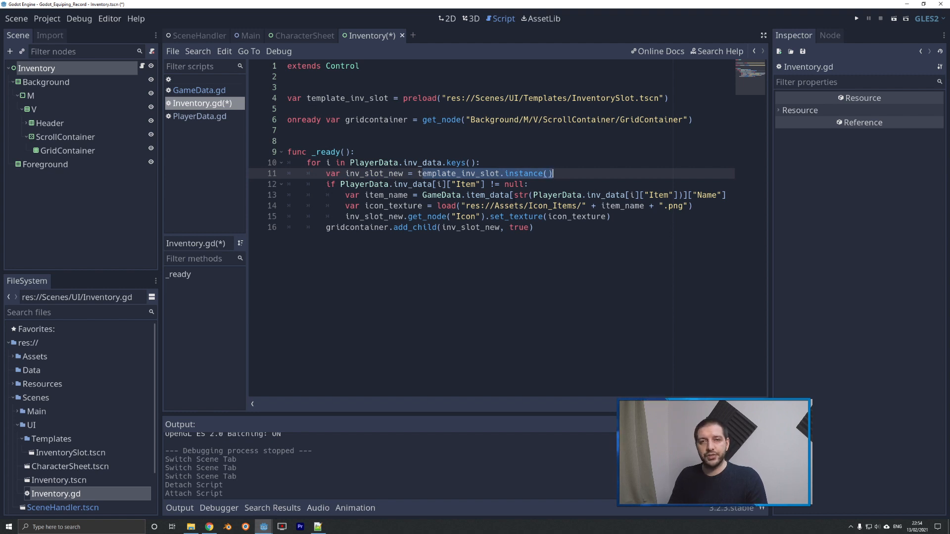
drag(326, 184, 441, 184)
click(442, 184)
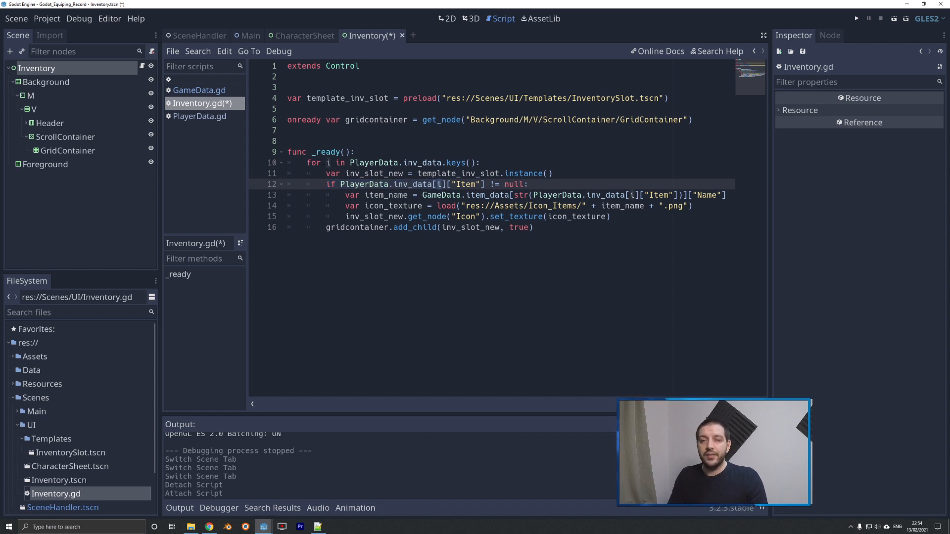
drag(455, 184, 480, 184)
Switch to Notepad++ and examine the Item values of the inventory slots in inv_data_file.json, including the null entries.
click(318, 527)
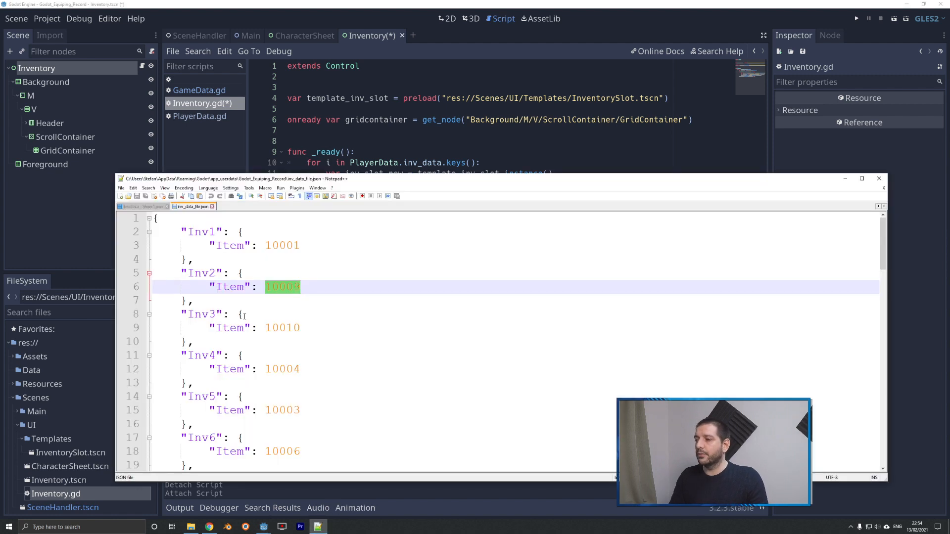
drag(219, 247, 300, 252)
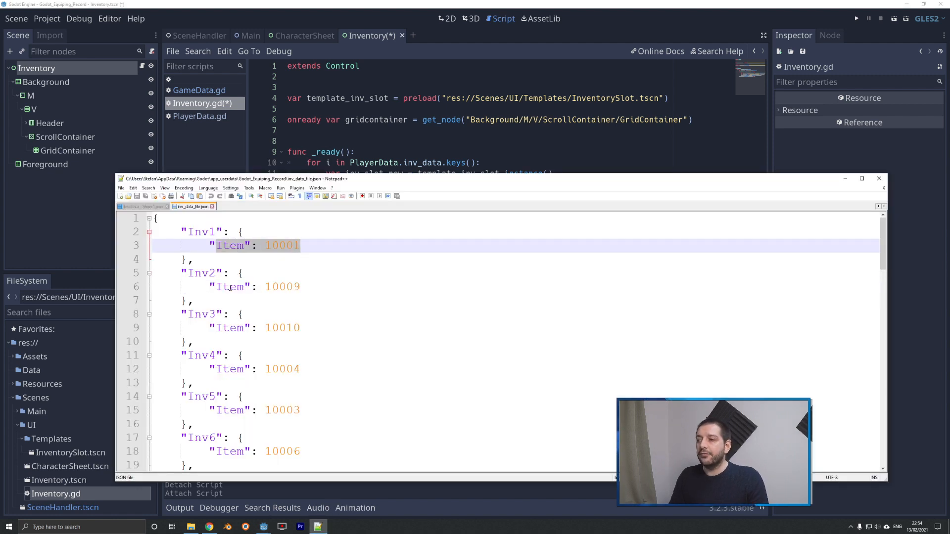
drag(223, 287, 296, 286)
drag(223, 328, 293, 328)
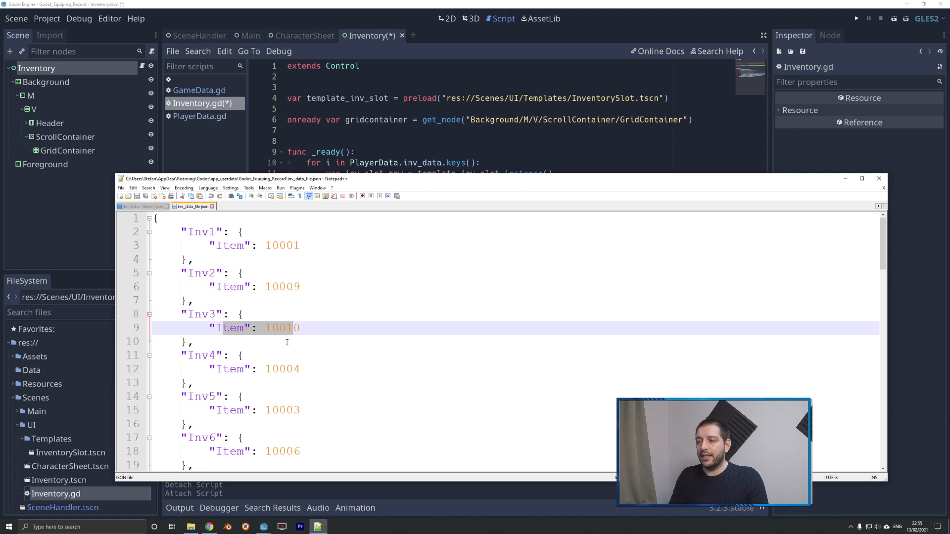
scroll(275, 309, down, 7)
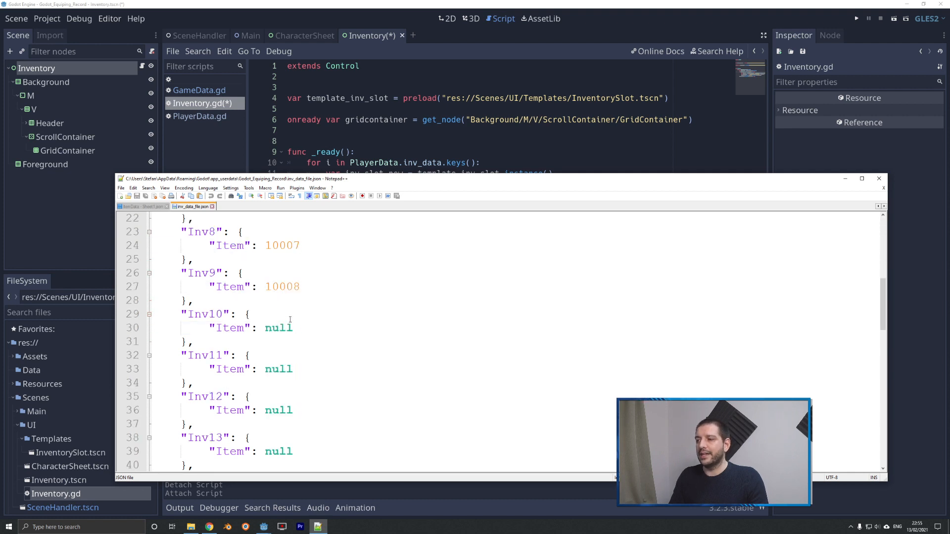
double_click(277, 287)
drag(265, 328, 329, 326)
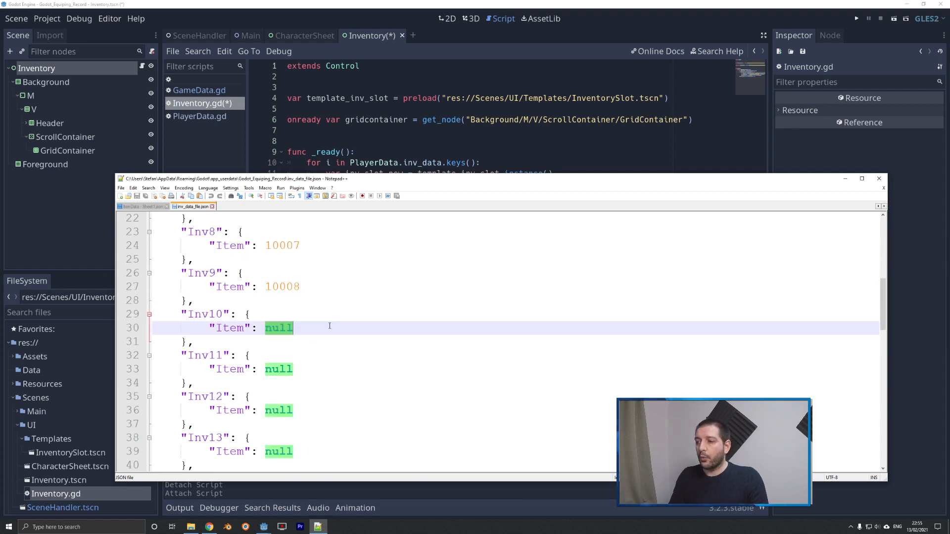
Switch back to Godot and examine the null check and the item_name lookup from GameData.item_data in Inventory.gd.
click(478, 155)
drag(491, 184, 528, 184)
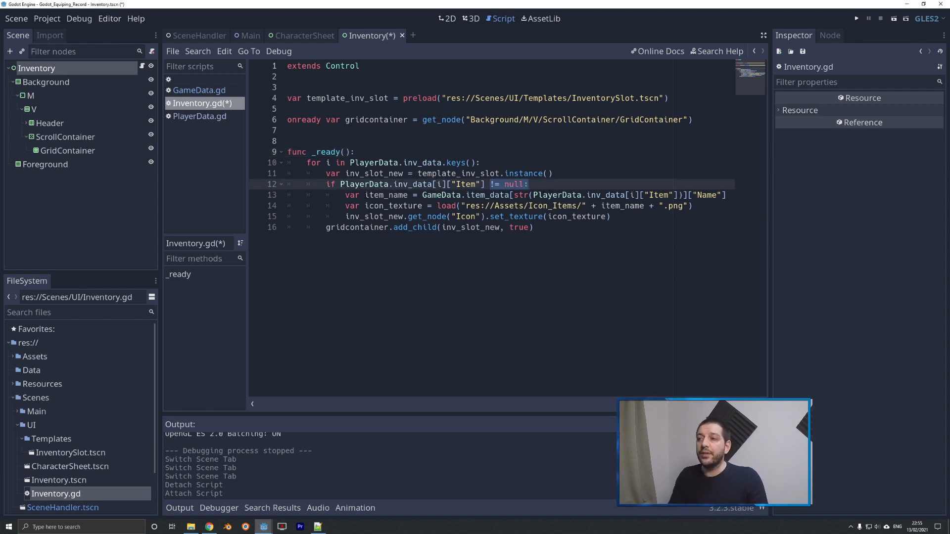
drag(365, 195, 403, 195)
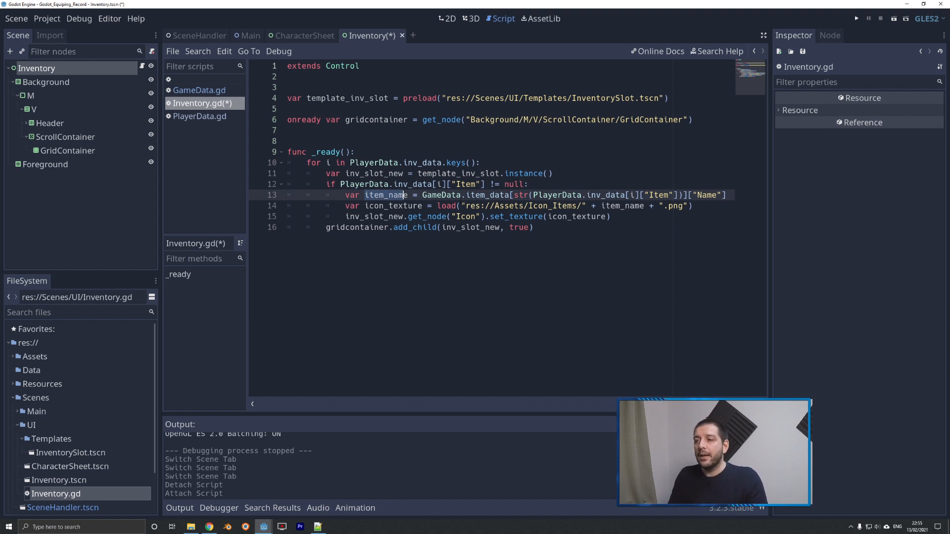
drag(422, 195, 511, 194)
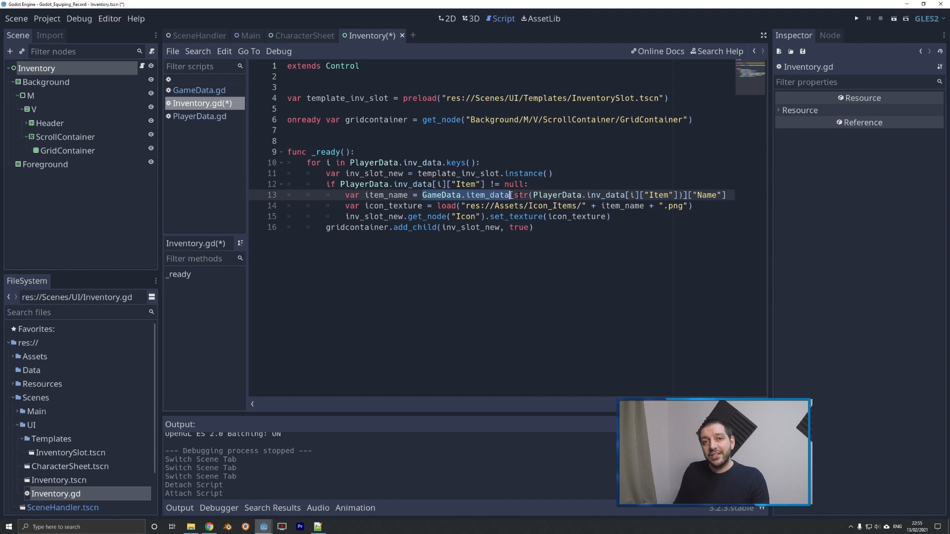
double_click(487, 195)
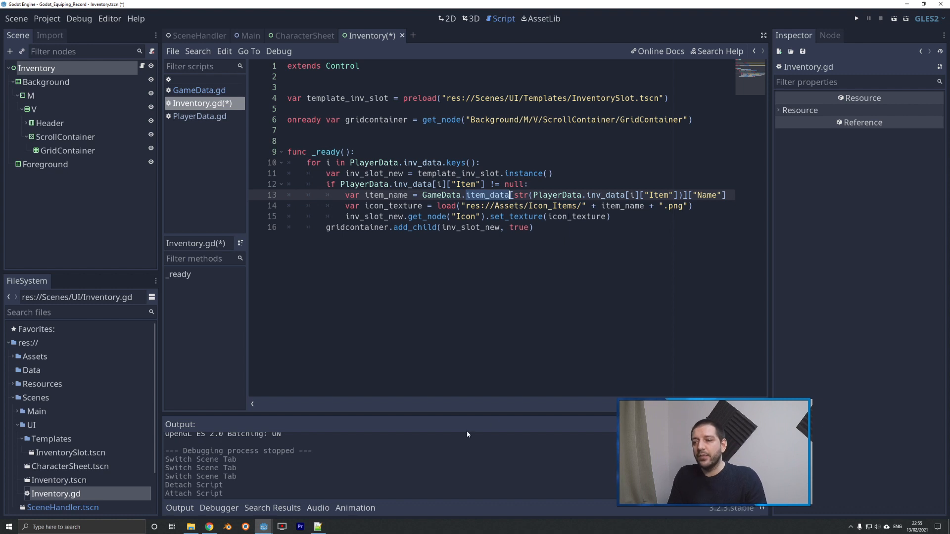
drag(533, 195, 679, 195)
click(533, 195)
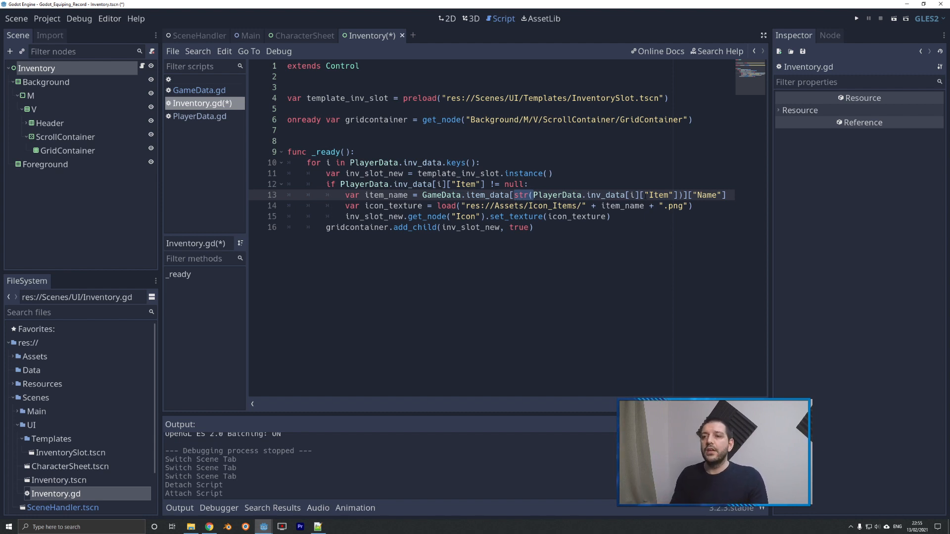
drag(683, 195, 511, 195)
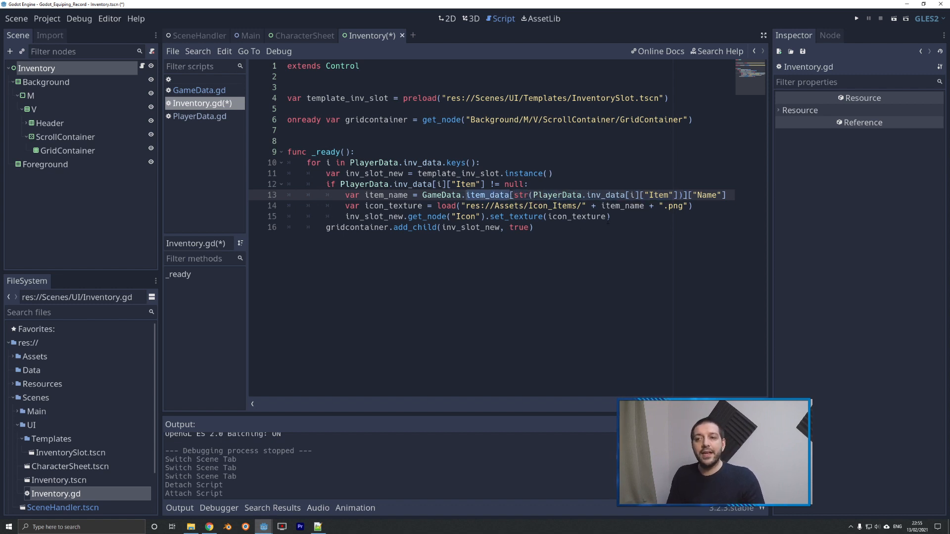
drag(688, 195, 726, 195)
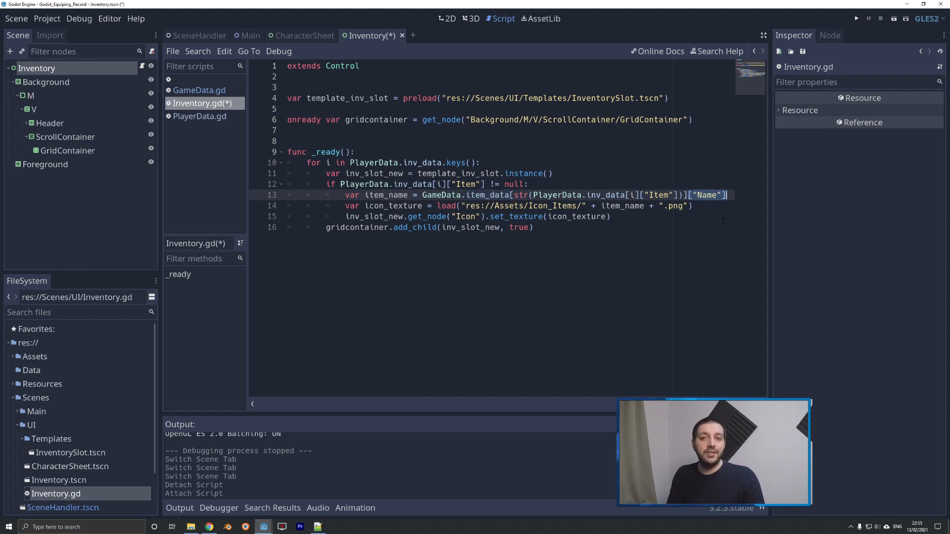
drag(370, 195, 404, 195)
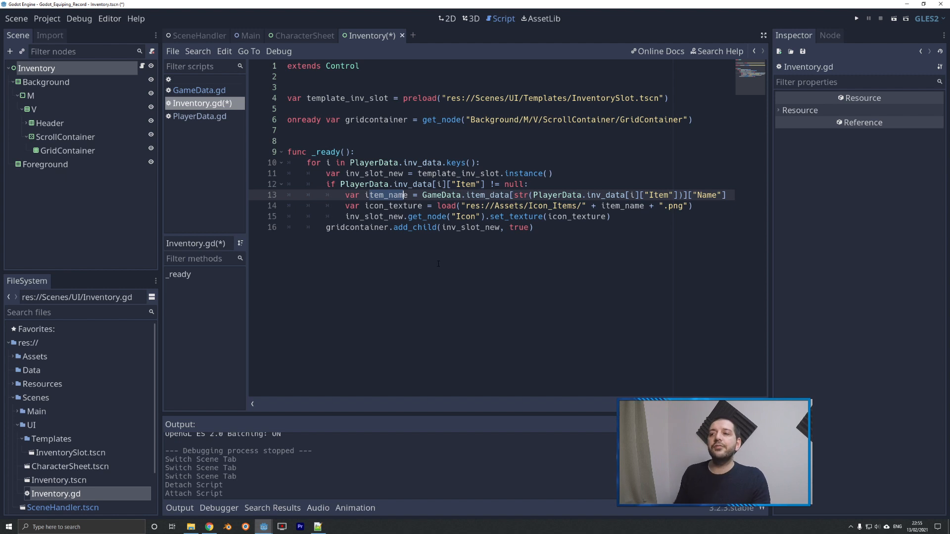
Examine the icon_texture load path in Inventory.gd and compare it with the PNG files in the Assets/Icon_Items folder.
drag(370, 205, 704, 204)
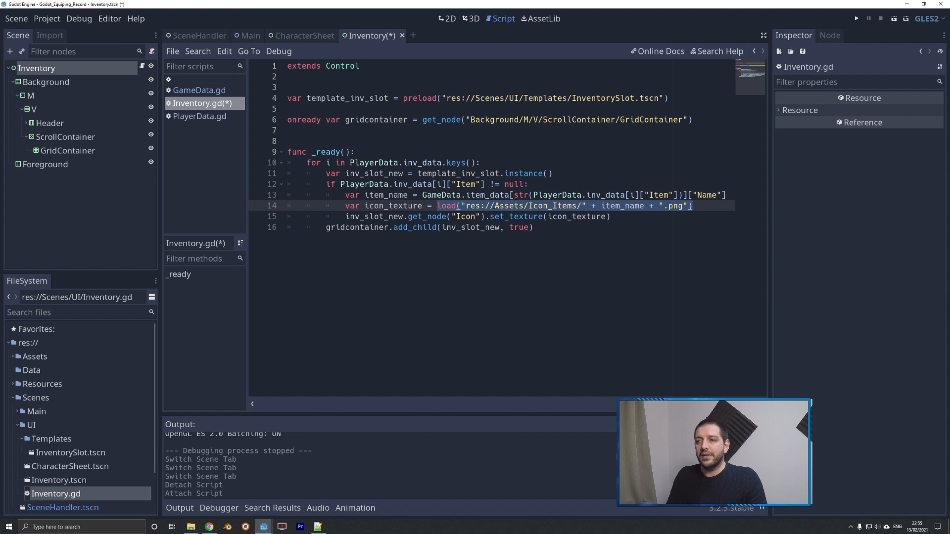
drag(493, 205, 586, 205)
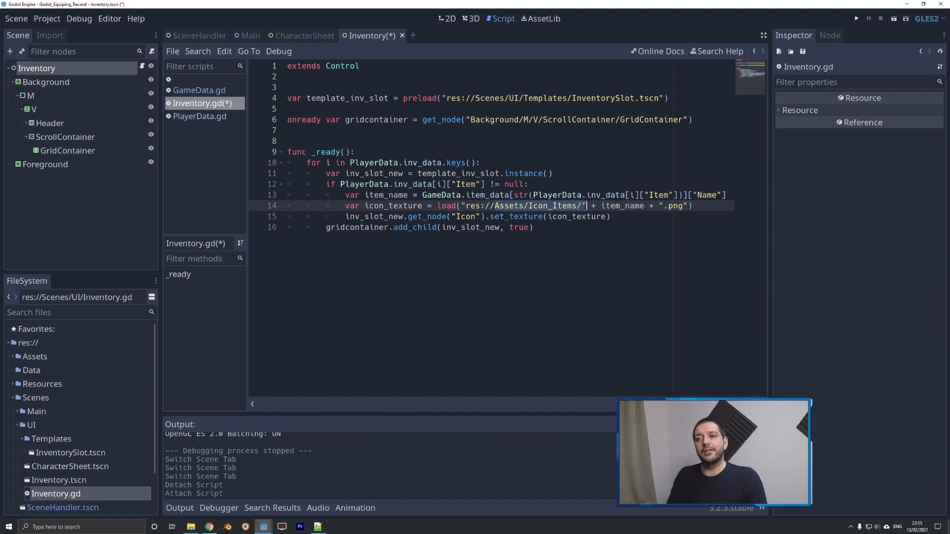
drag(663, 205, 693, 206)
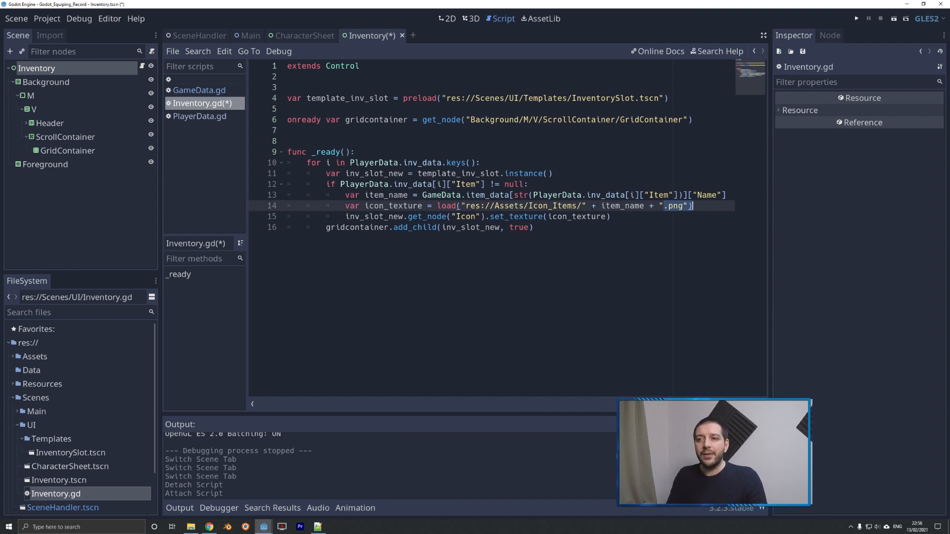
drag(591, 205, 659, 205)
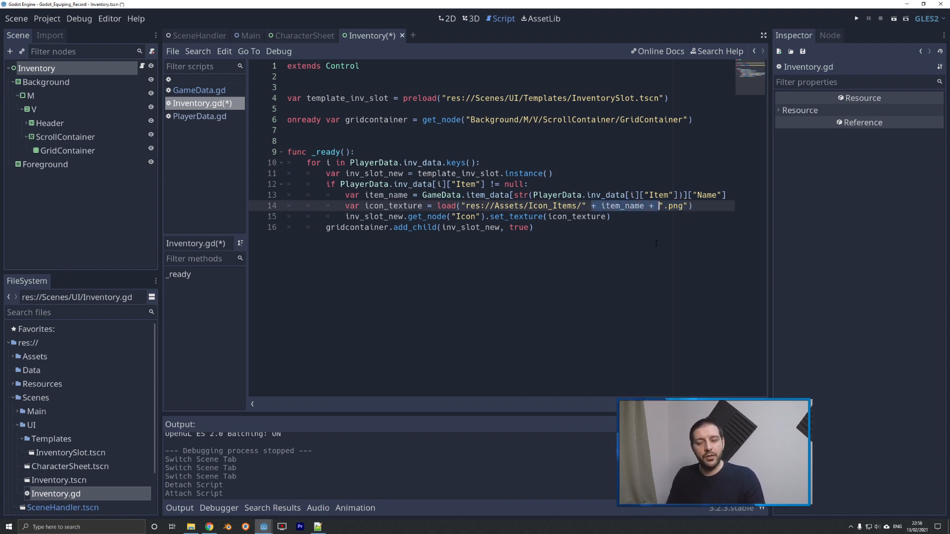
click(13, 358)
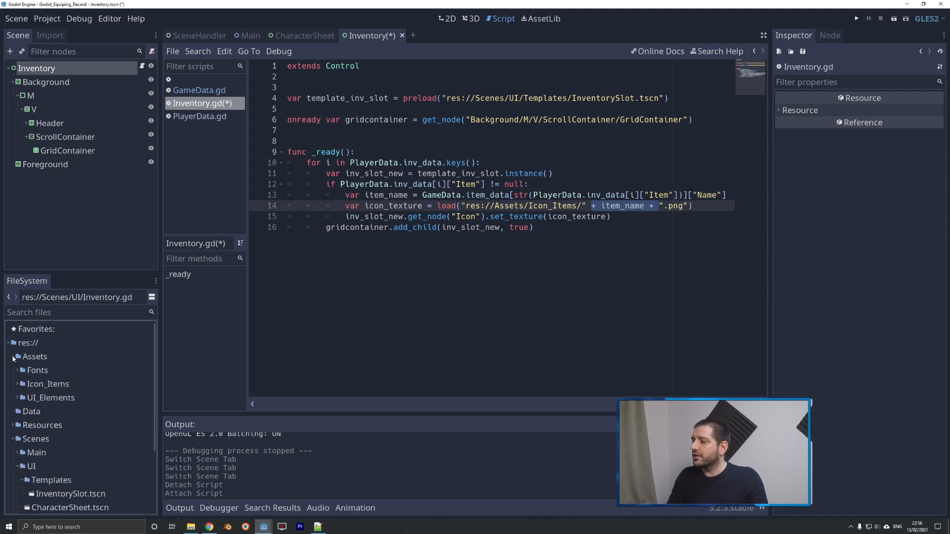
click(17, 385)
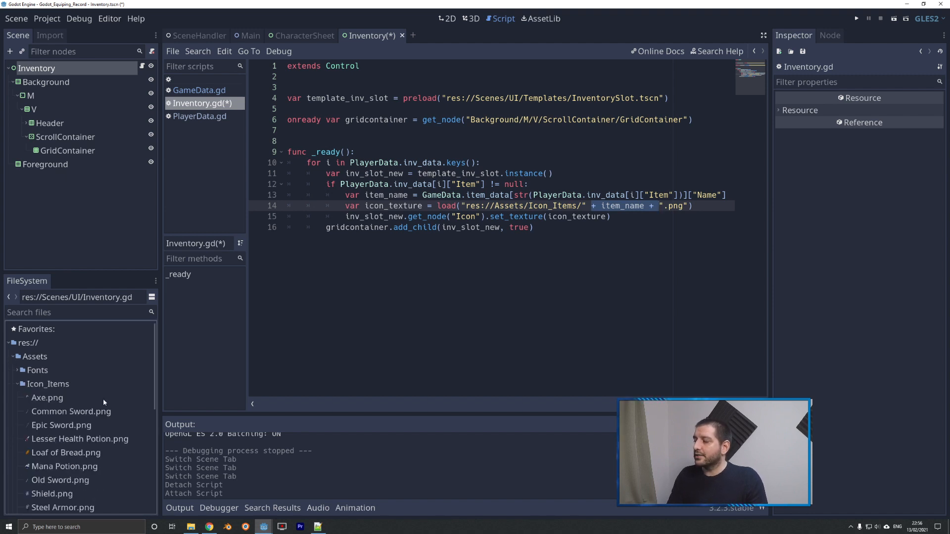
scroll(103, 399, down, 2)
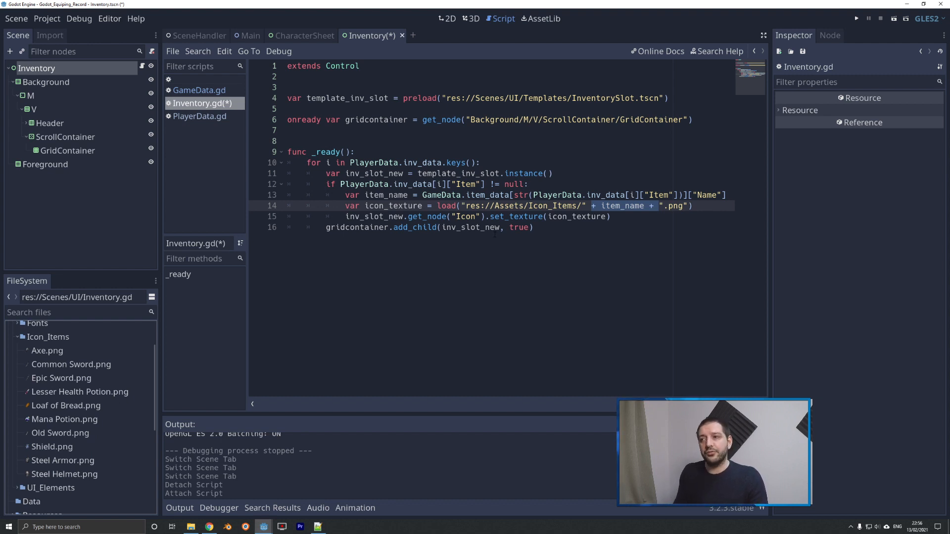
Examine how inv_slot_new gets its Icon texture through set_texture and is added to gridcontainer with add_child in Inventory.gd.
double_click(346, 216)
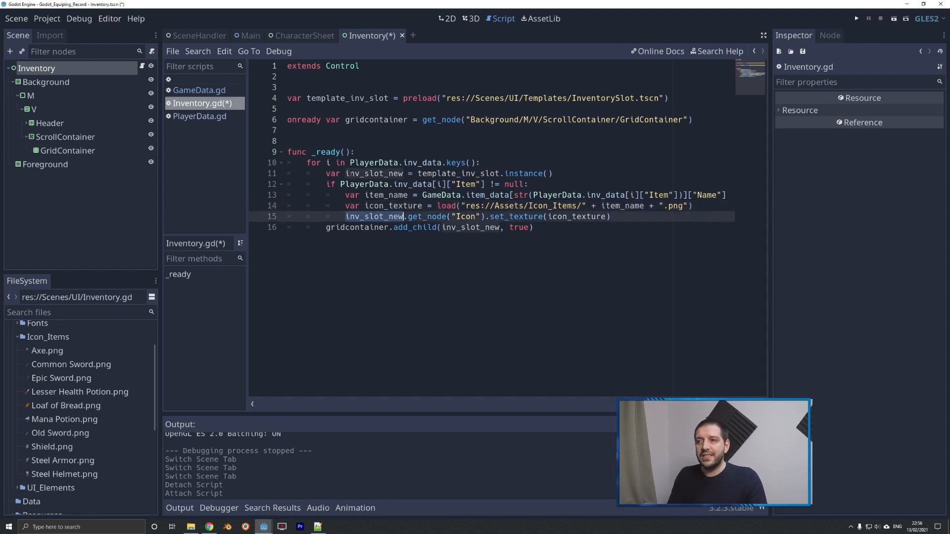
drag(345, 173, 553, 174)
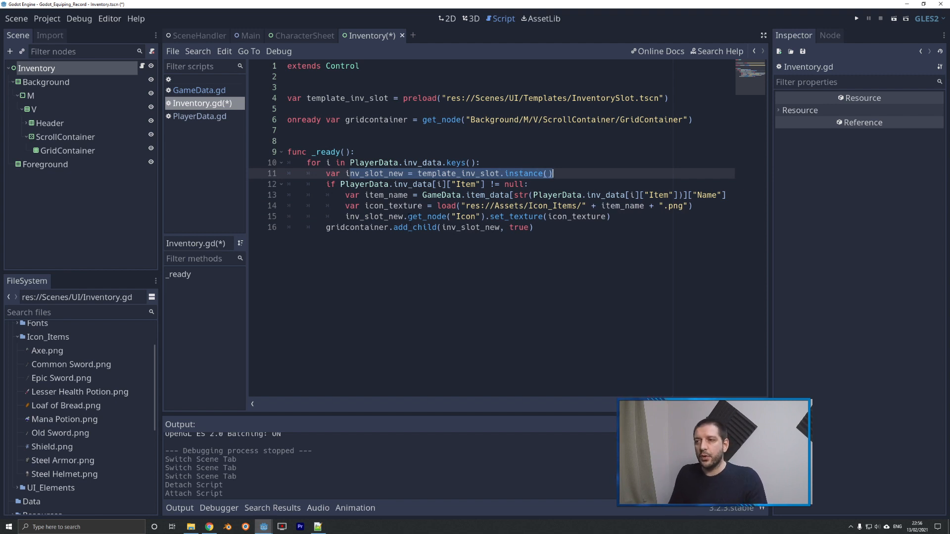
drag(408, 216, 485, 216)
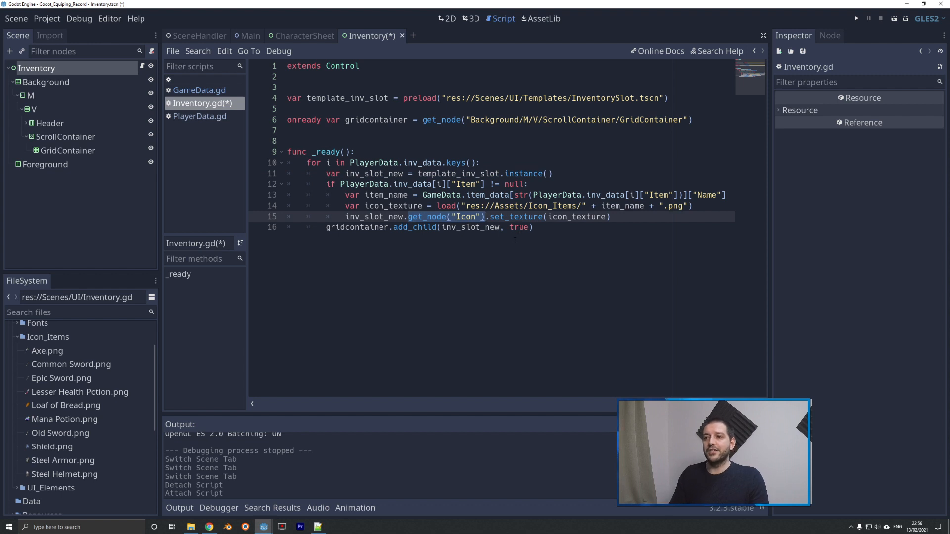
drag(489, 216, 612, 216)
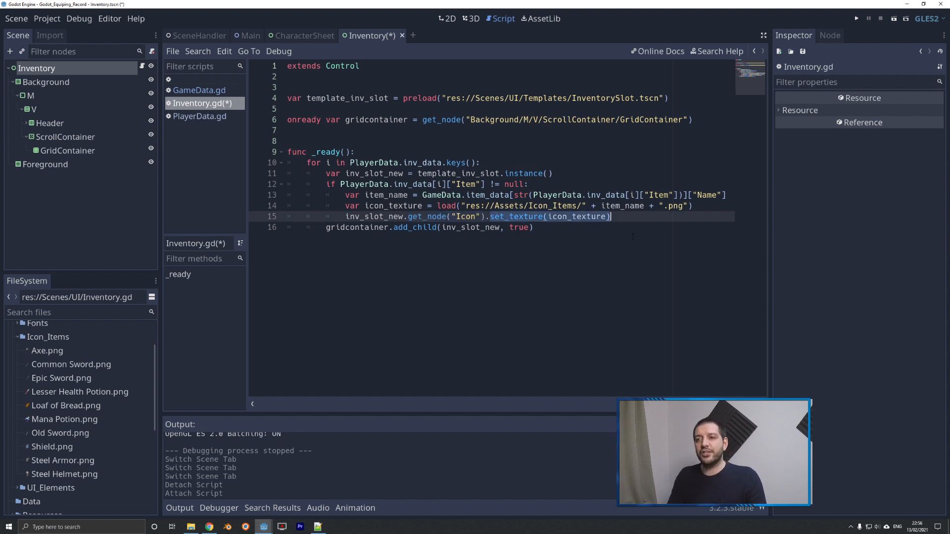
click(562, 217)
double_click(562, 218)
double_click(399, 207)
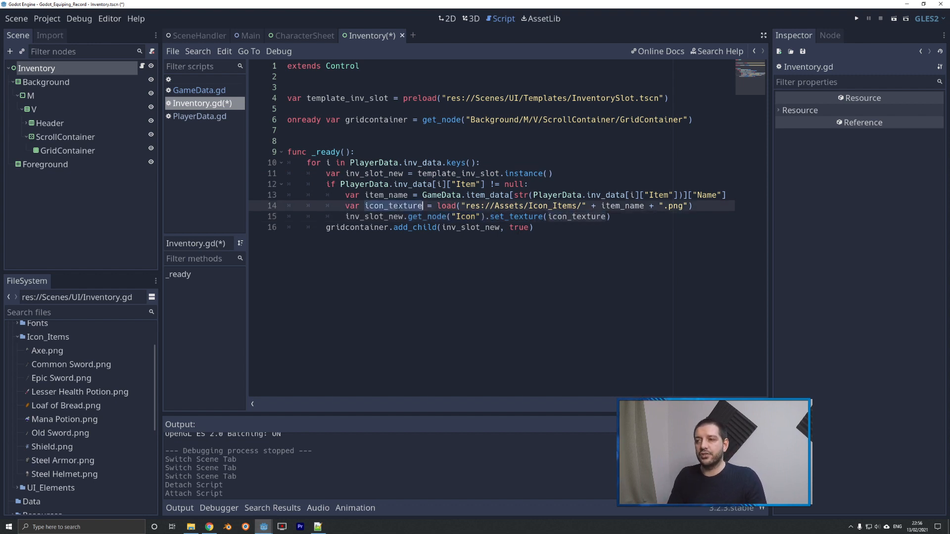
double_click(351, 228)
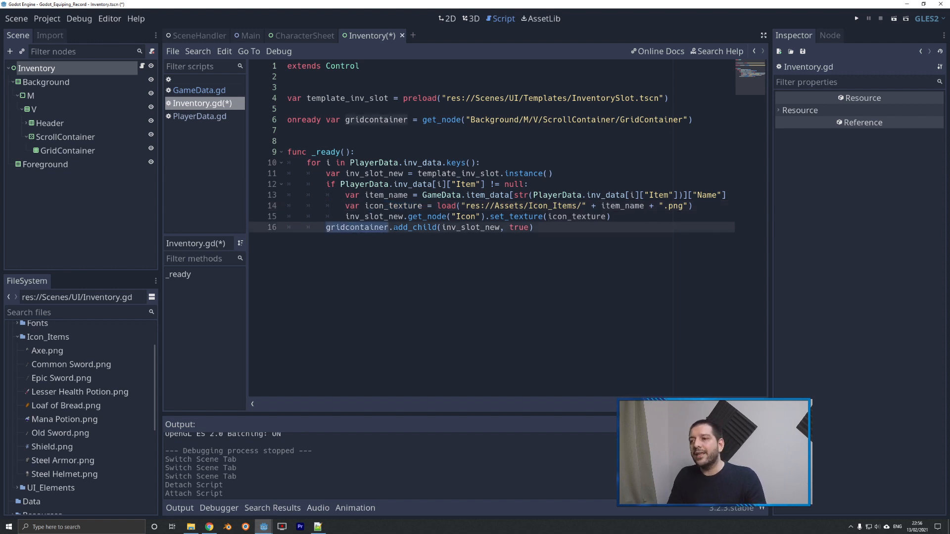
drag(394, 228, 547, 228)
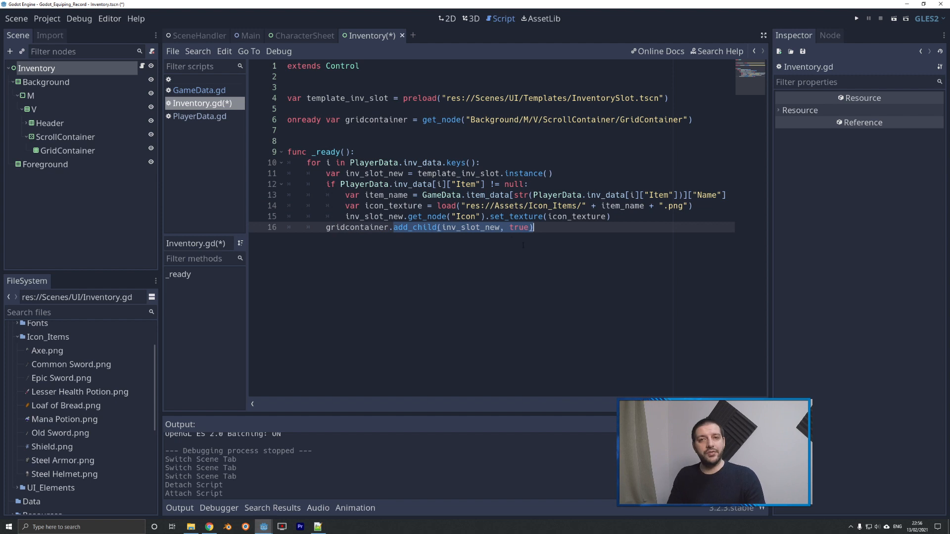
double_click(520, 227)
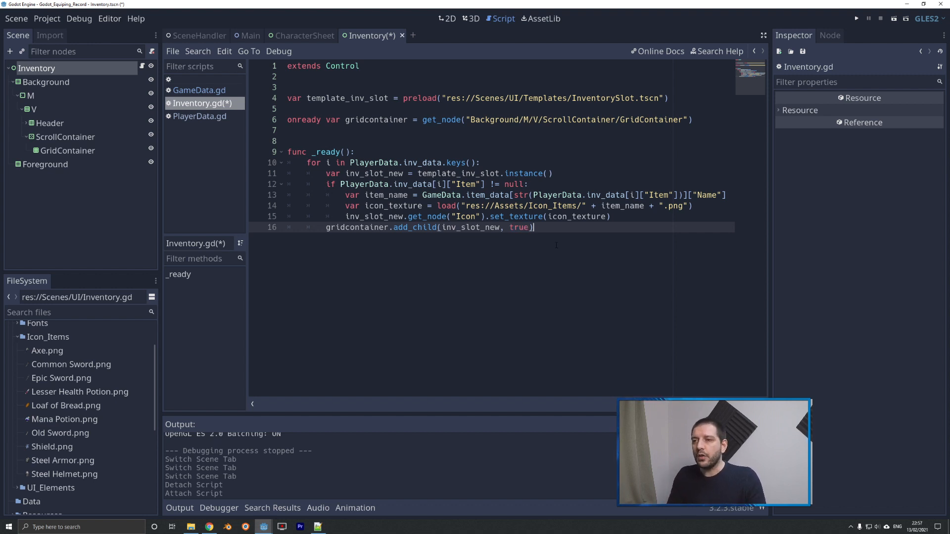
Switch to the Main scene, review its UI node, and run the project to test the inventory.
click(250, 36)
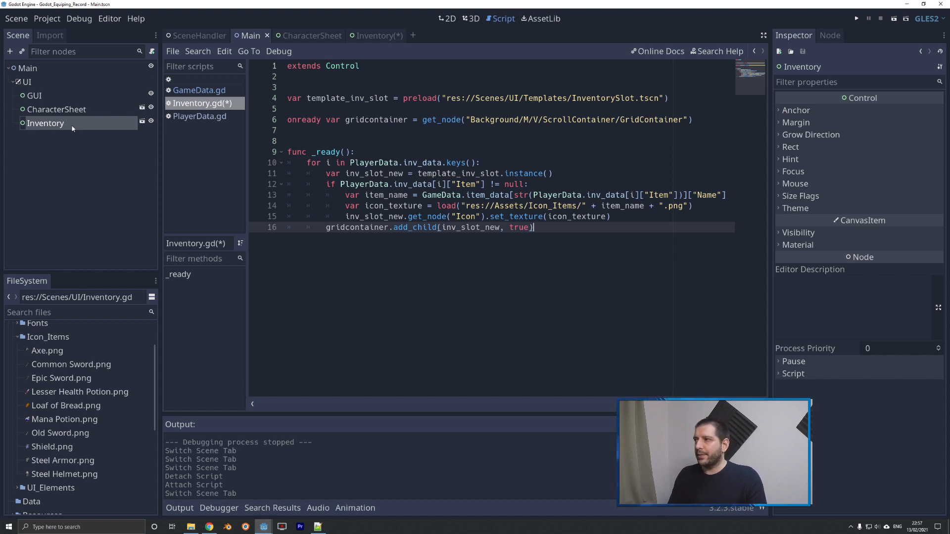
click(27, 83)
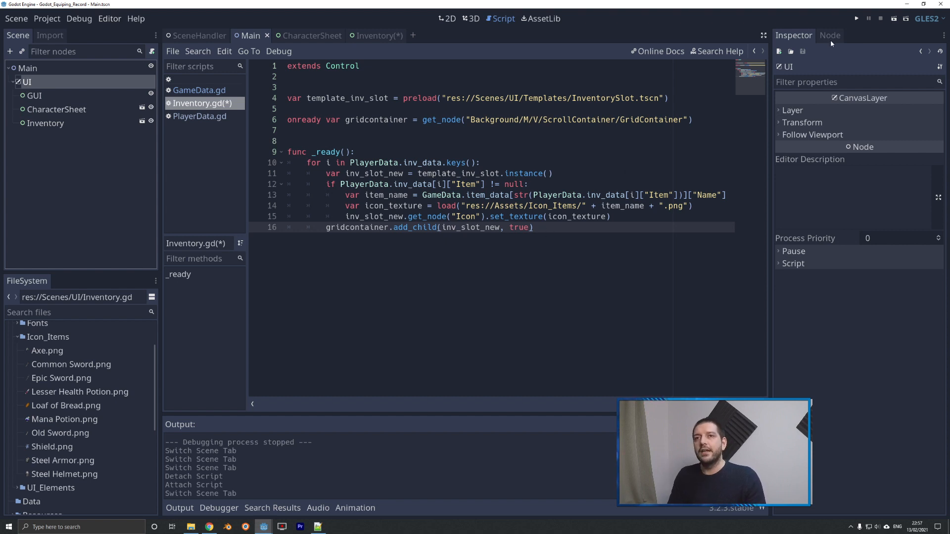
click(854, 20)
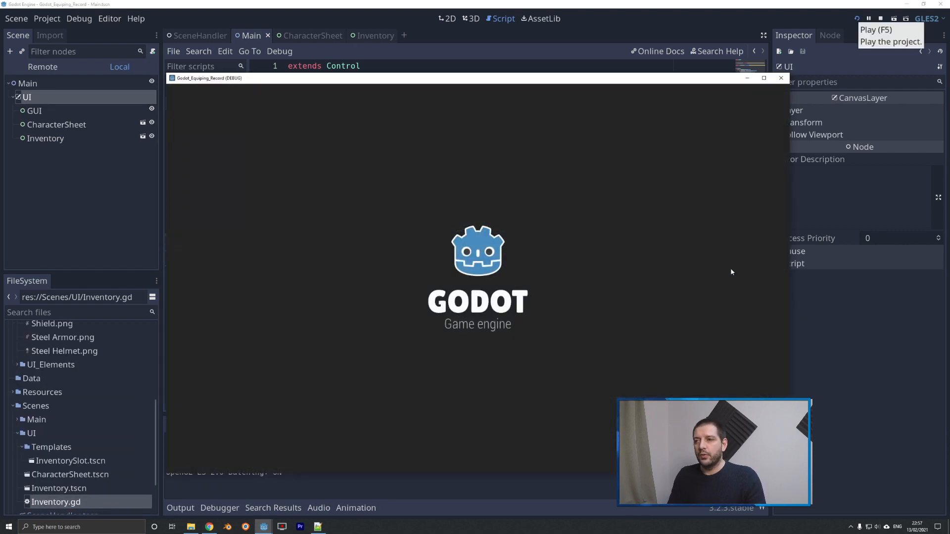